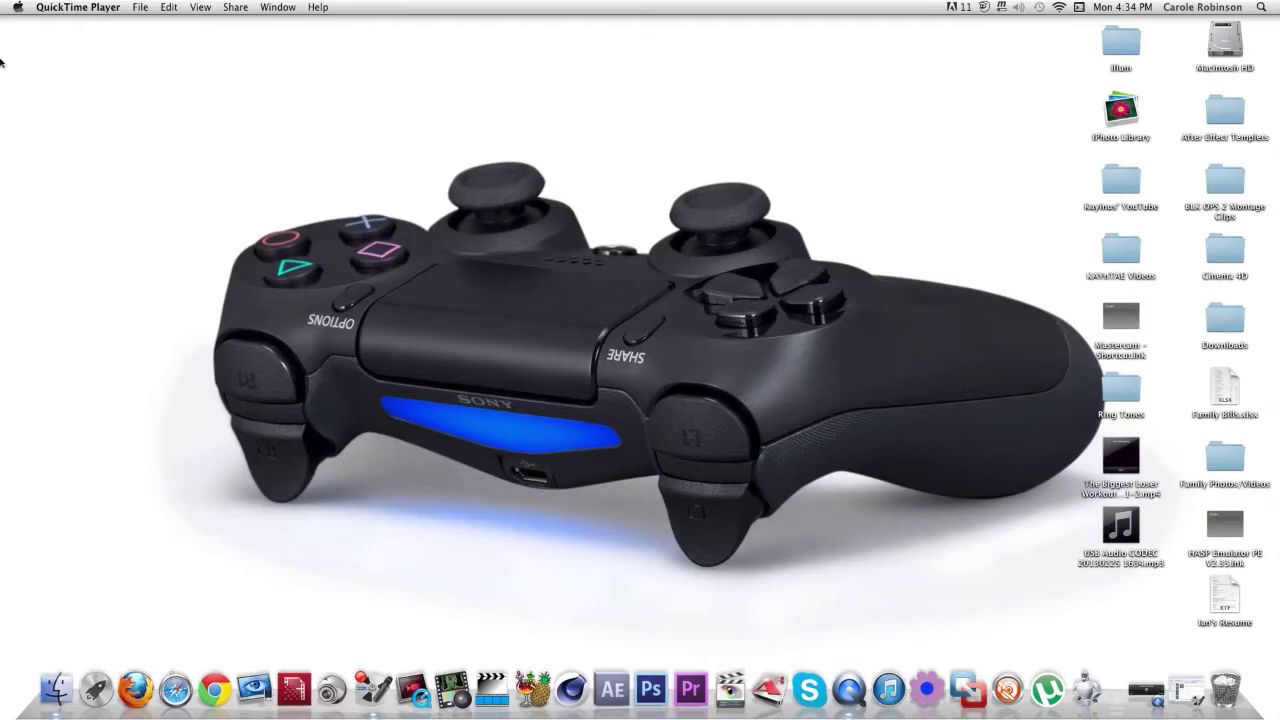
# Launch Photoshop and create a new 1280 x 720 pixel document with the YouTube Thumb Nails preset
pyautogui.click(651, 688)
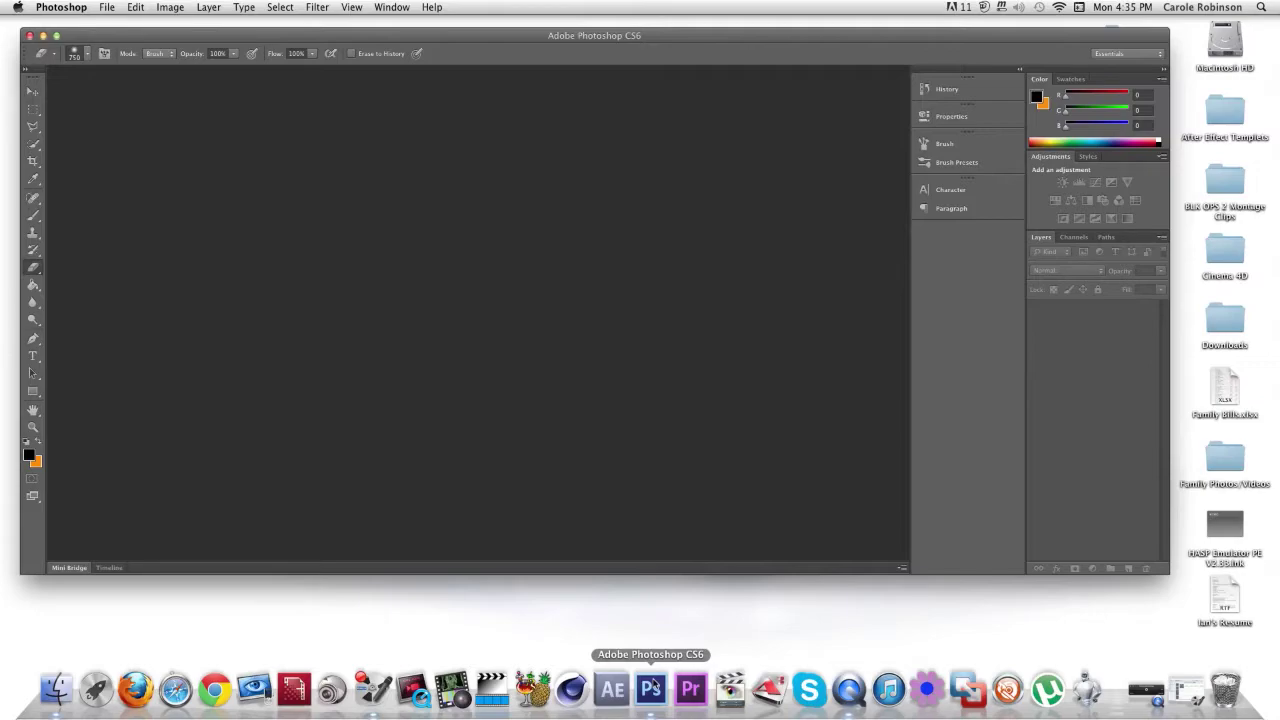
pyautogui.click(116, 7)
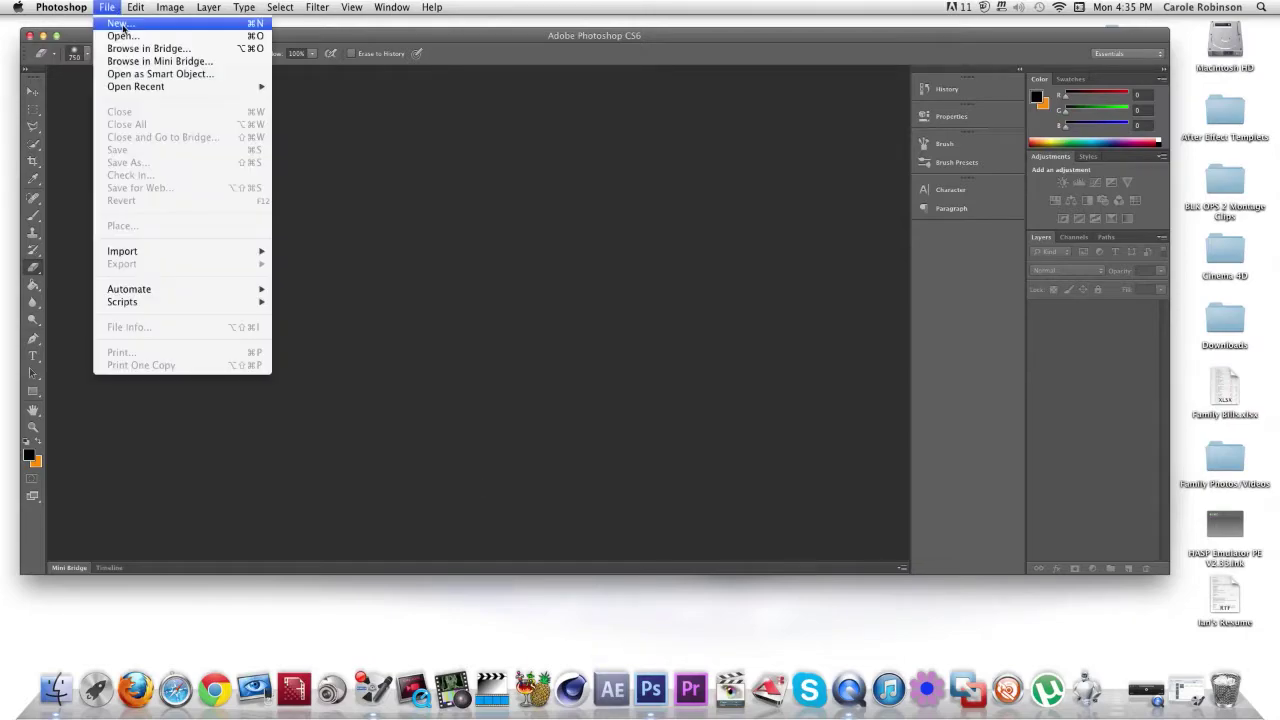
pyautogui.click(122, 23)
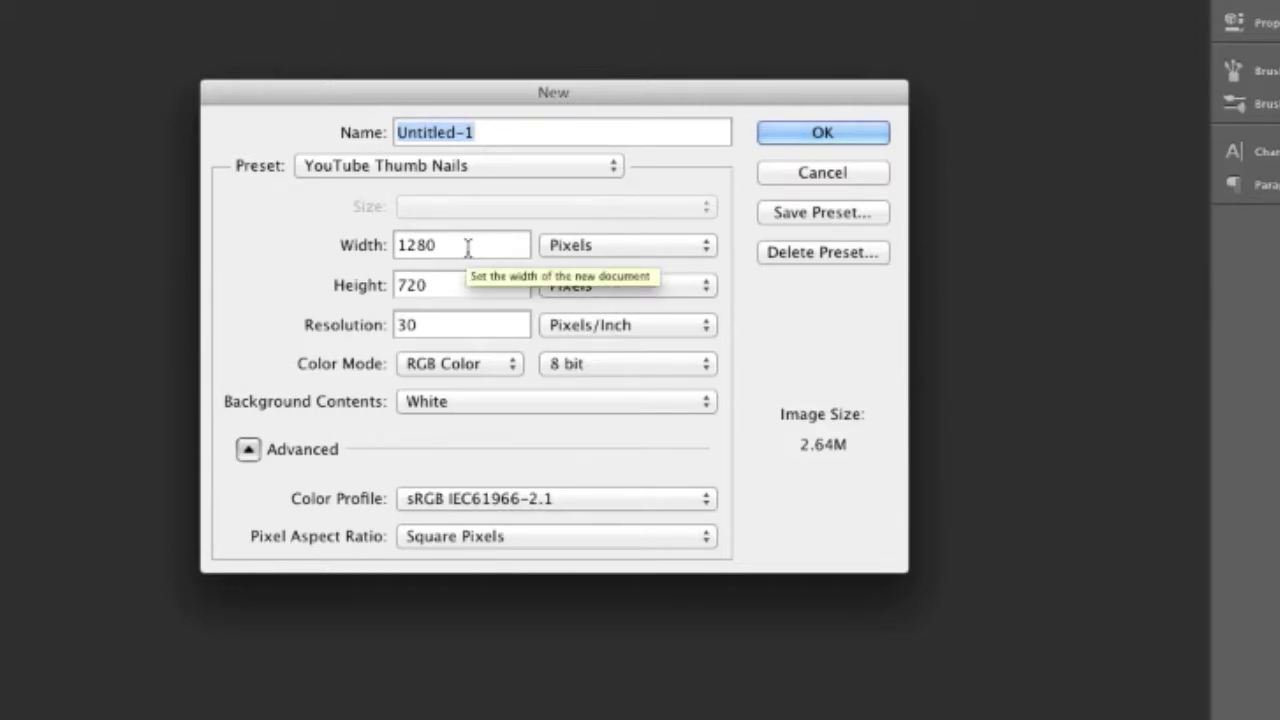
pyautogui.click(838, 150)
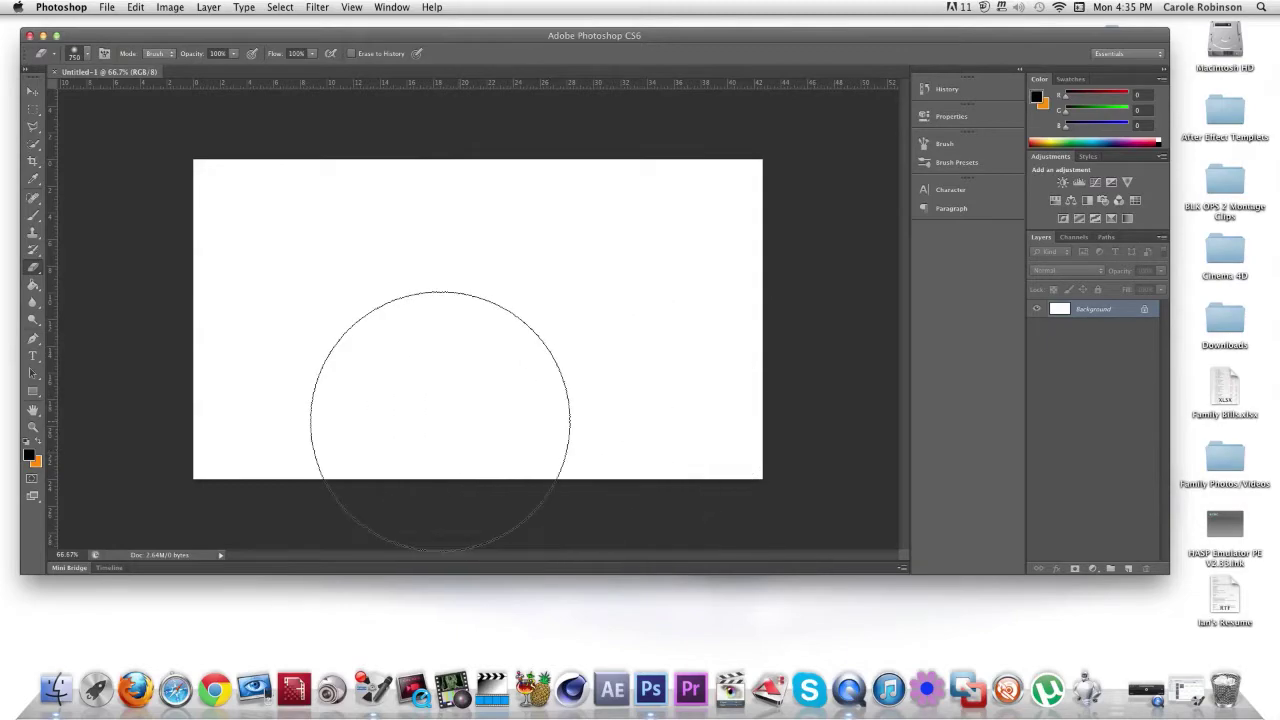
# Make orange ff9000 the foreground color and fill the whole Background layer with it using the Paint Bucket
pyautogui.click(38, 448)
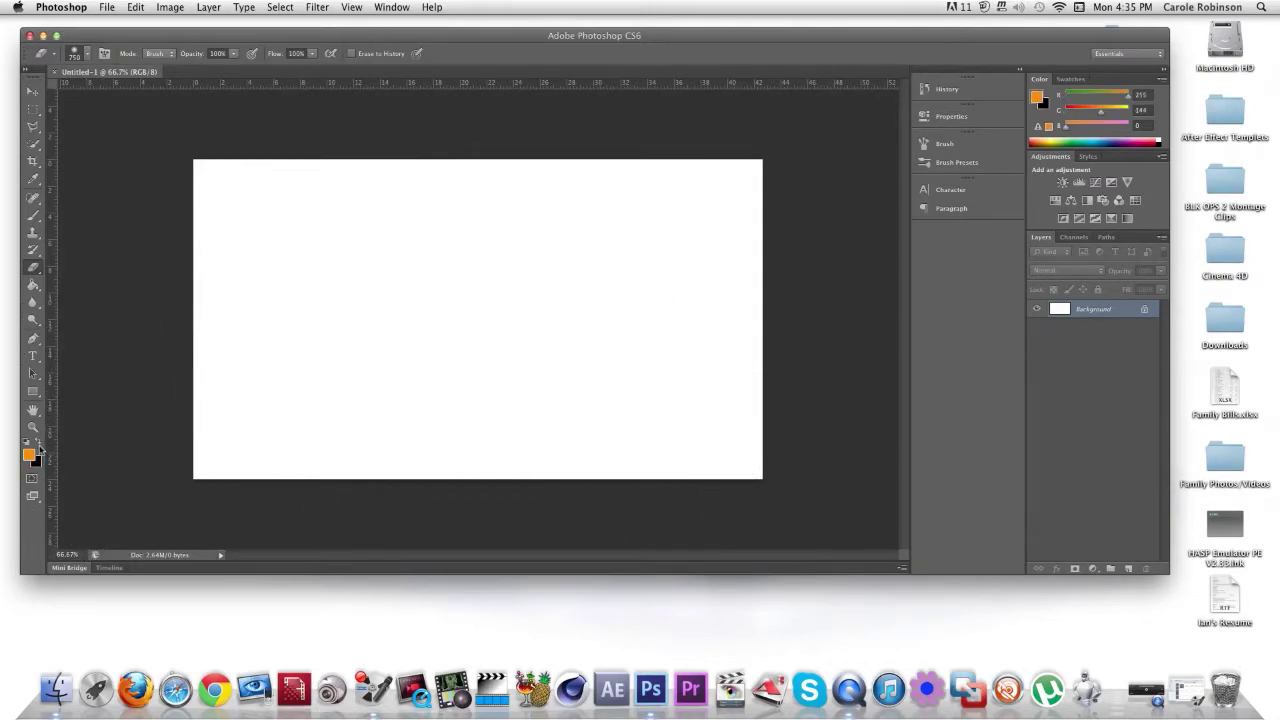
pyautogui.click(30, 458)
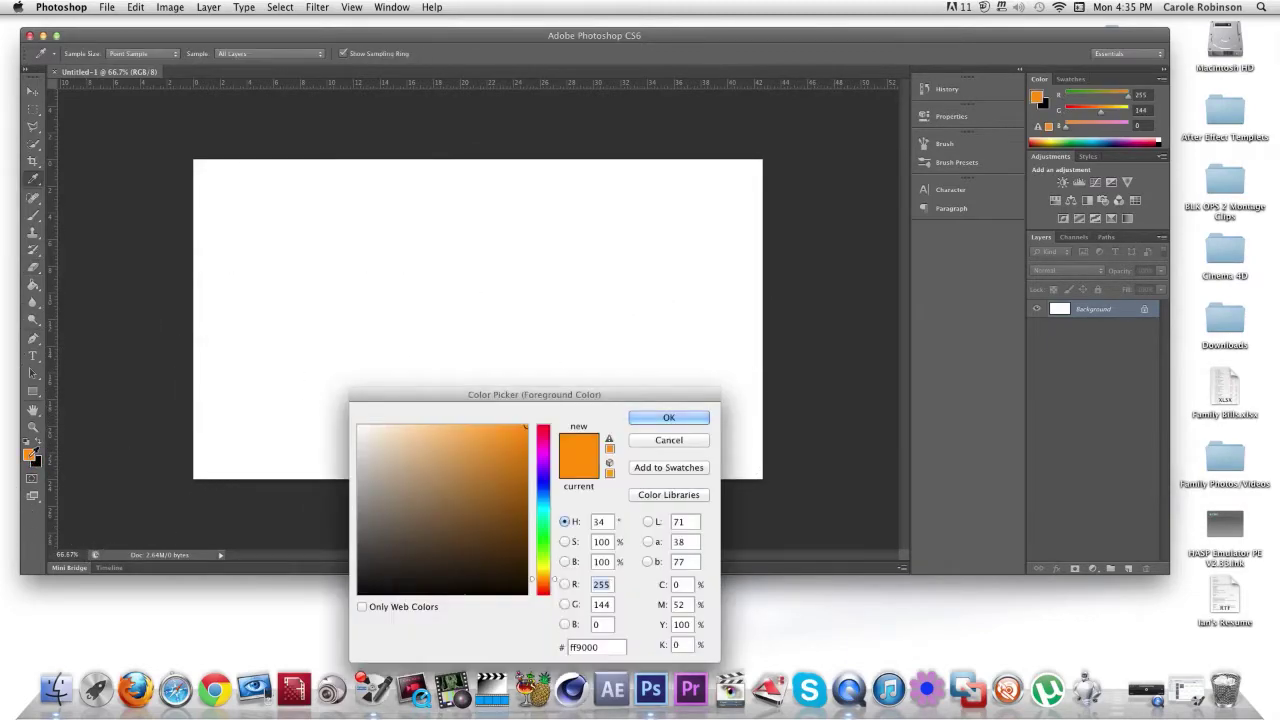
pyautogui.click(652, 418)
pyautogui.click(33, 284)
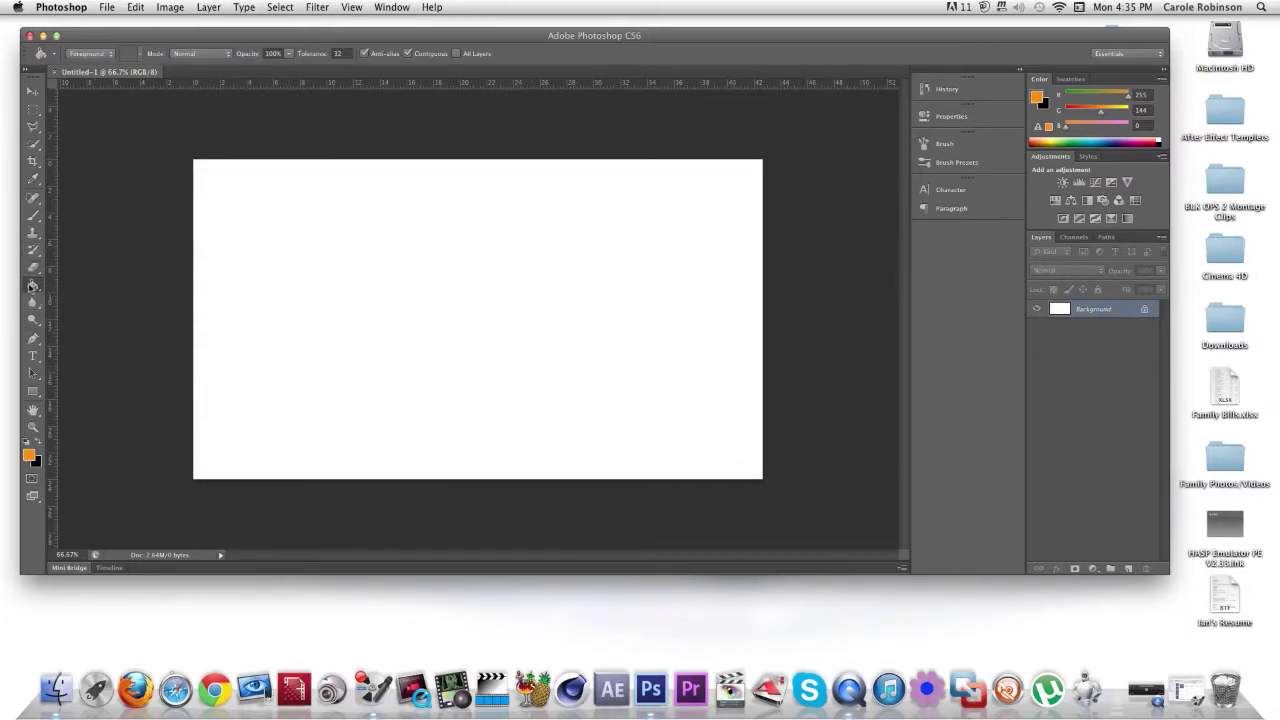
pyautogui.click(508, 285)
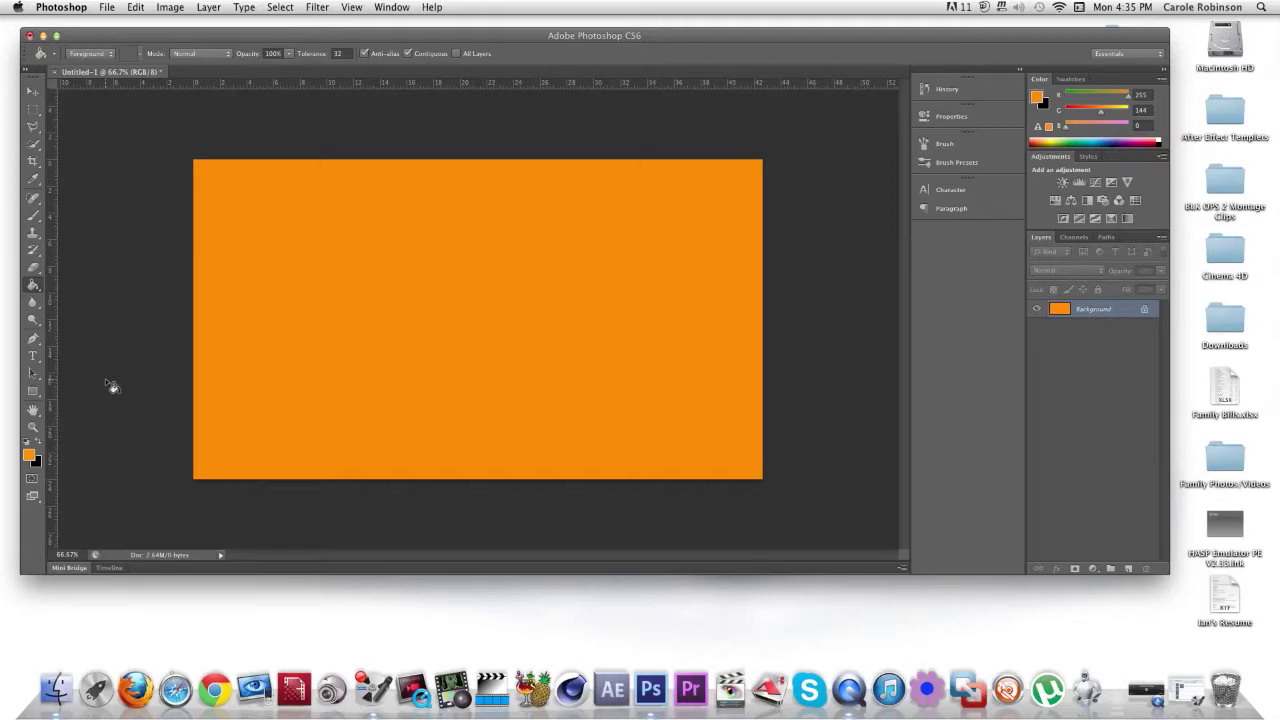
# Create a new layer named "sun effect" above the Background
pyautogui.click(214, 7)
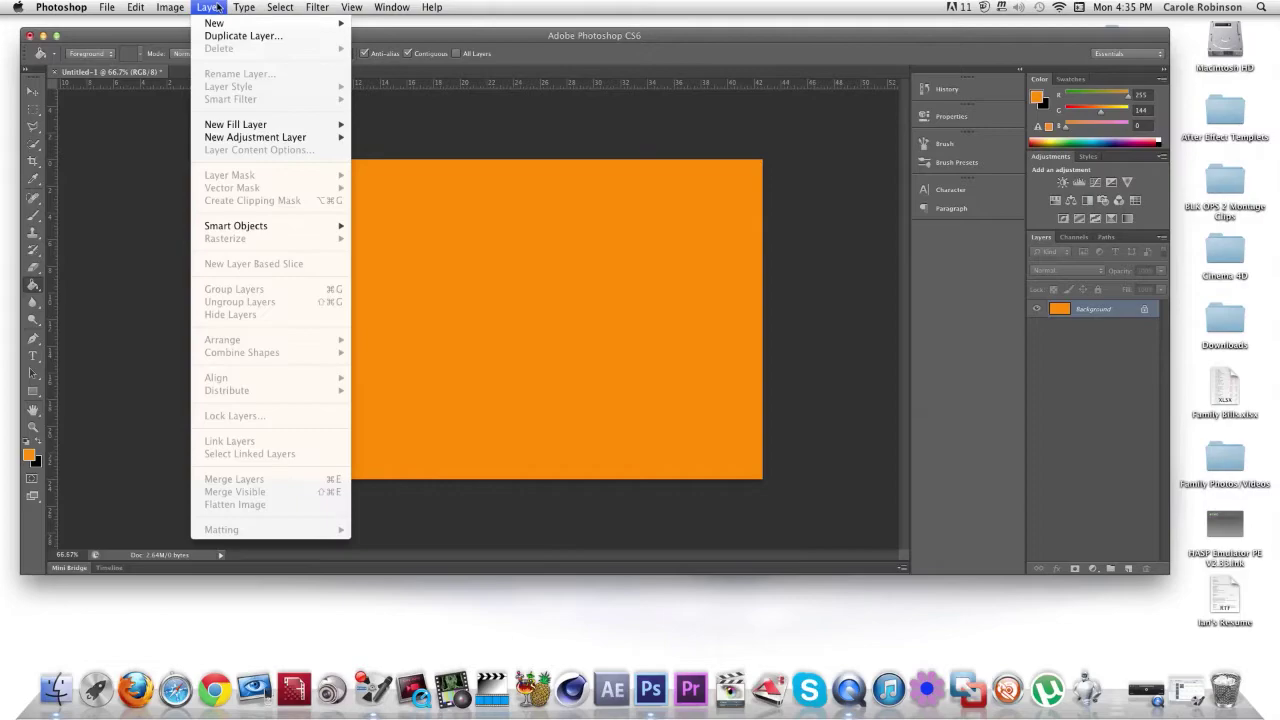
pyautogui.moveTo(220, 24)
pyautogui.click(413, 28)
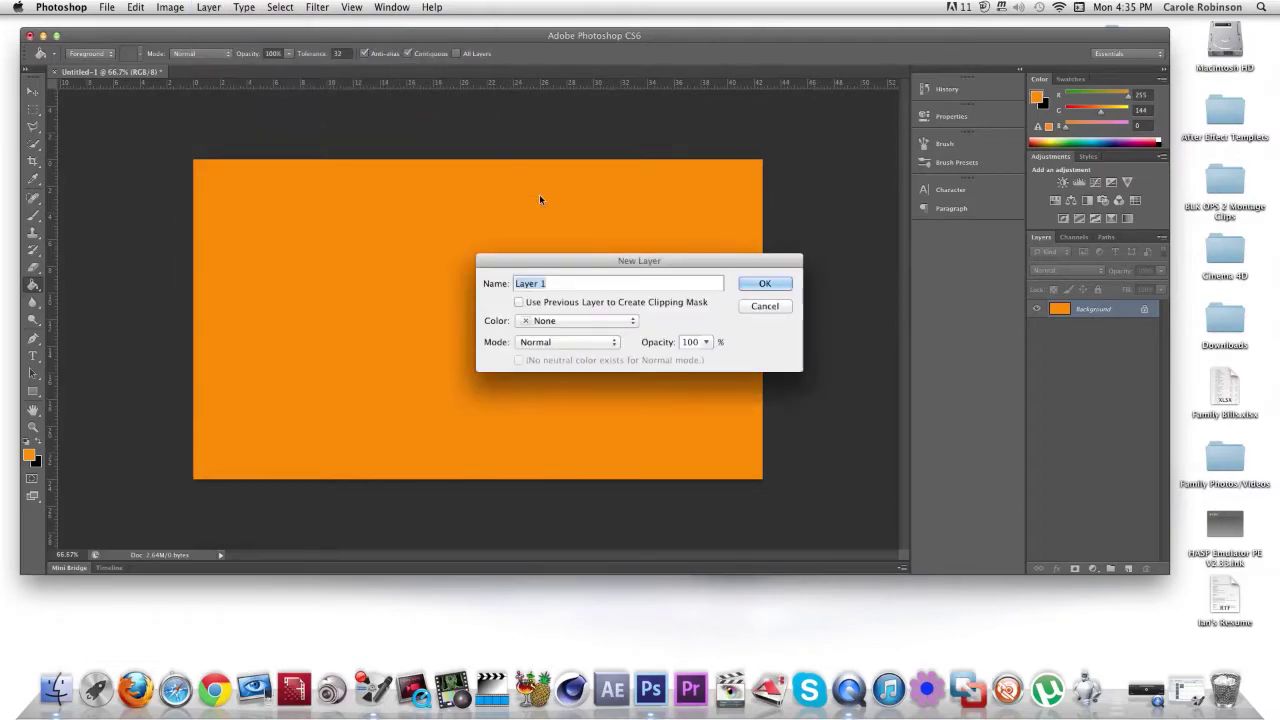
pyautogui.write('sun effect')
pyautogui.press('Return')
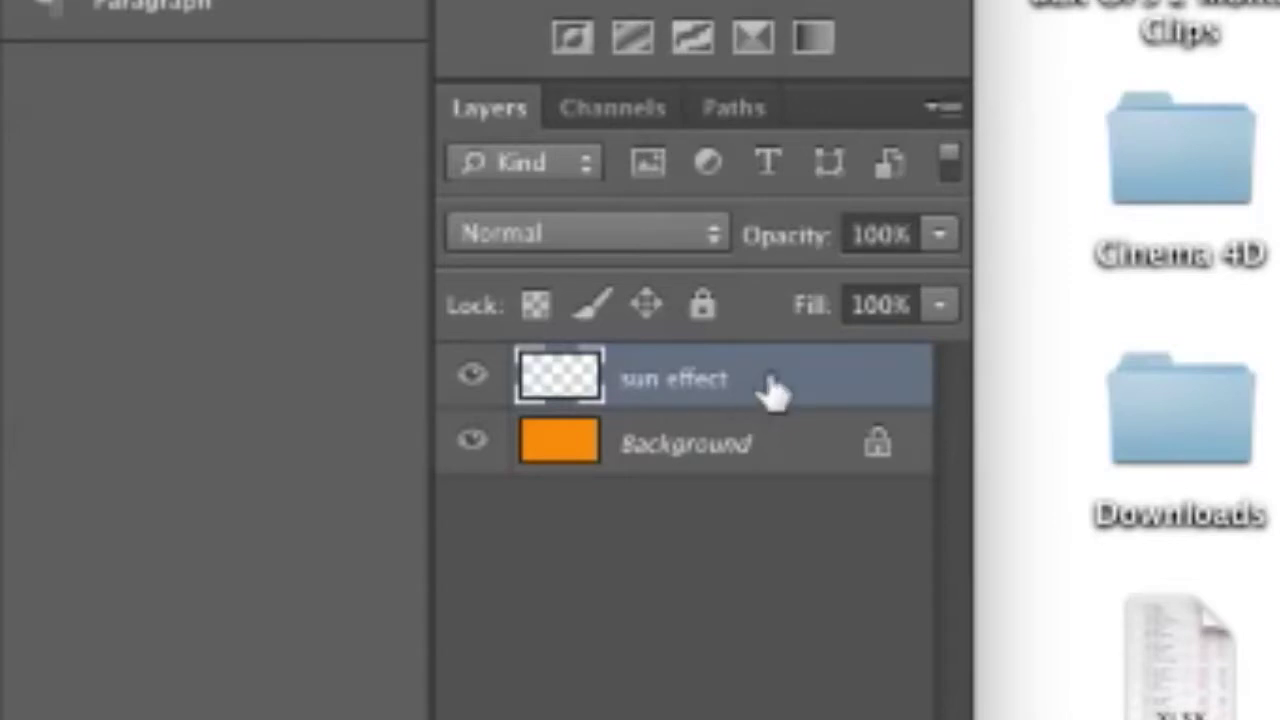
pyautogui.click(700, 449)
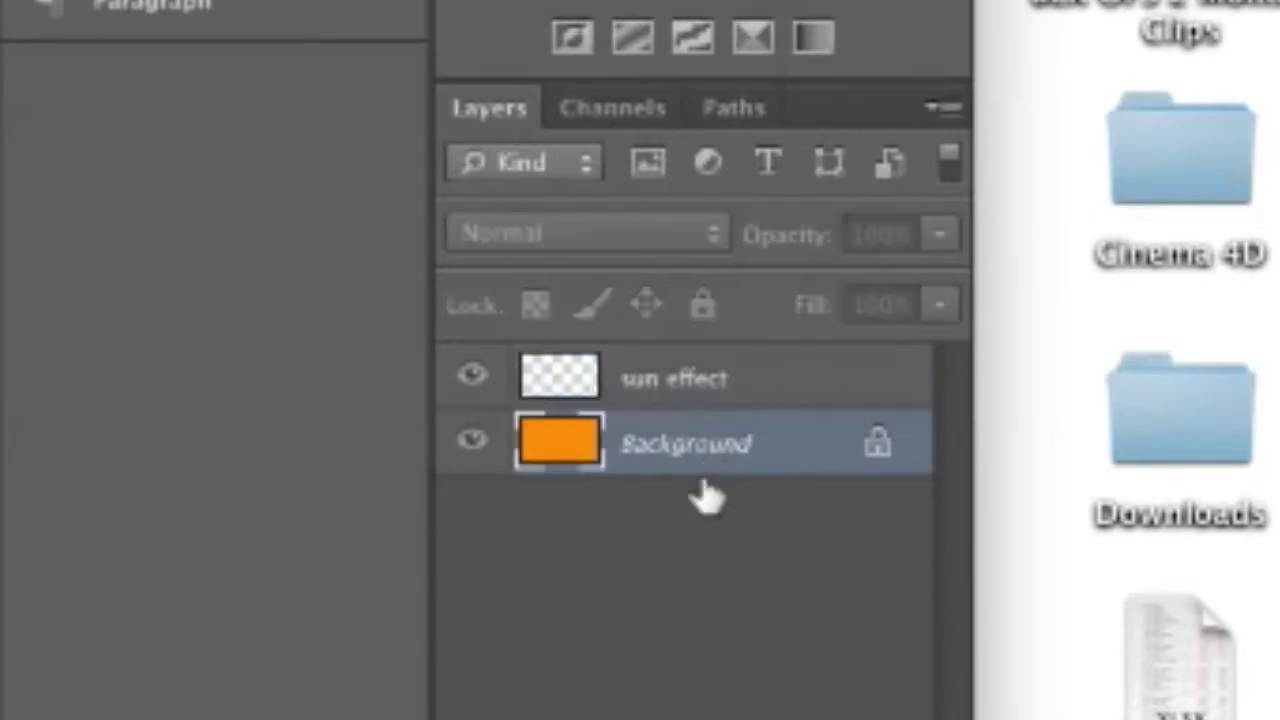
pyautogui.click(756, 400)
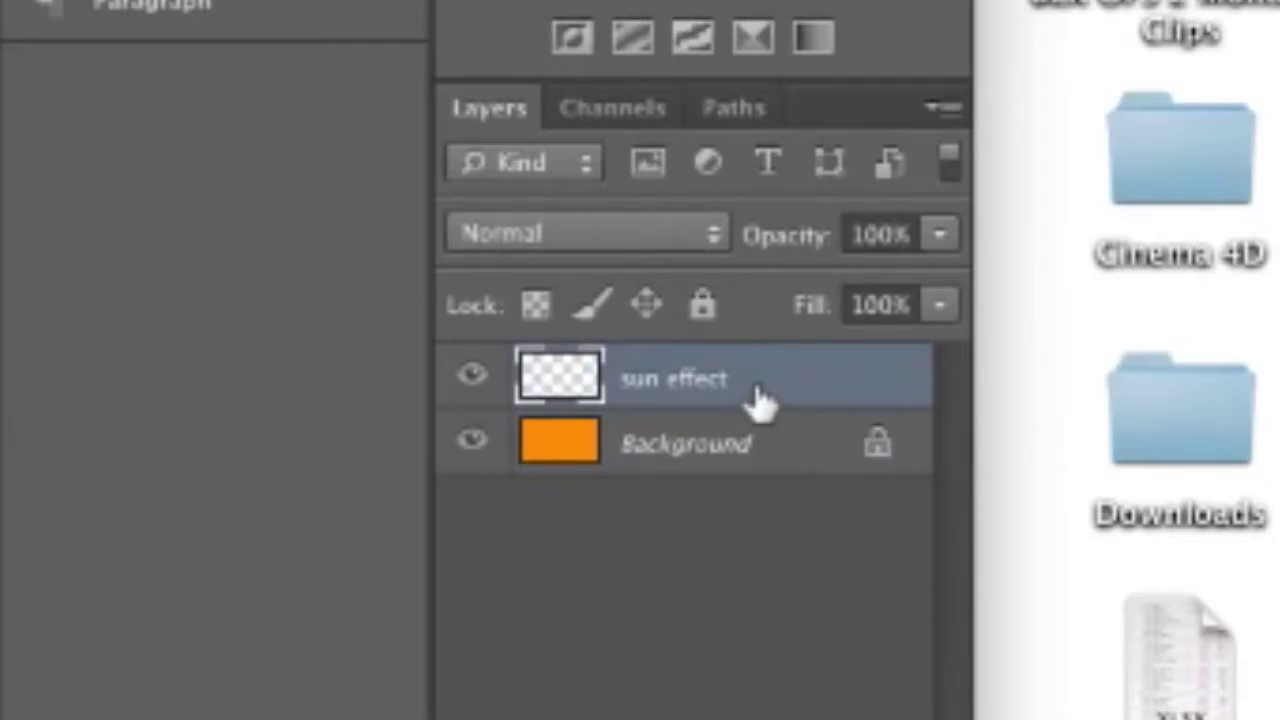
pyautogui.click(752, 462)
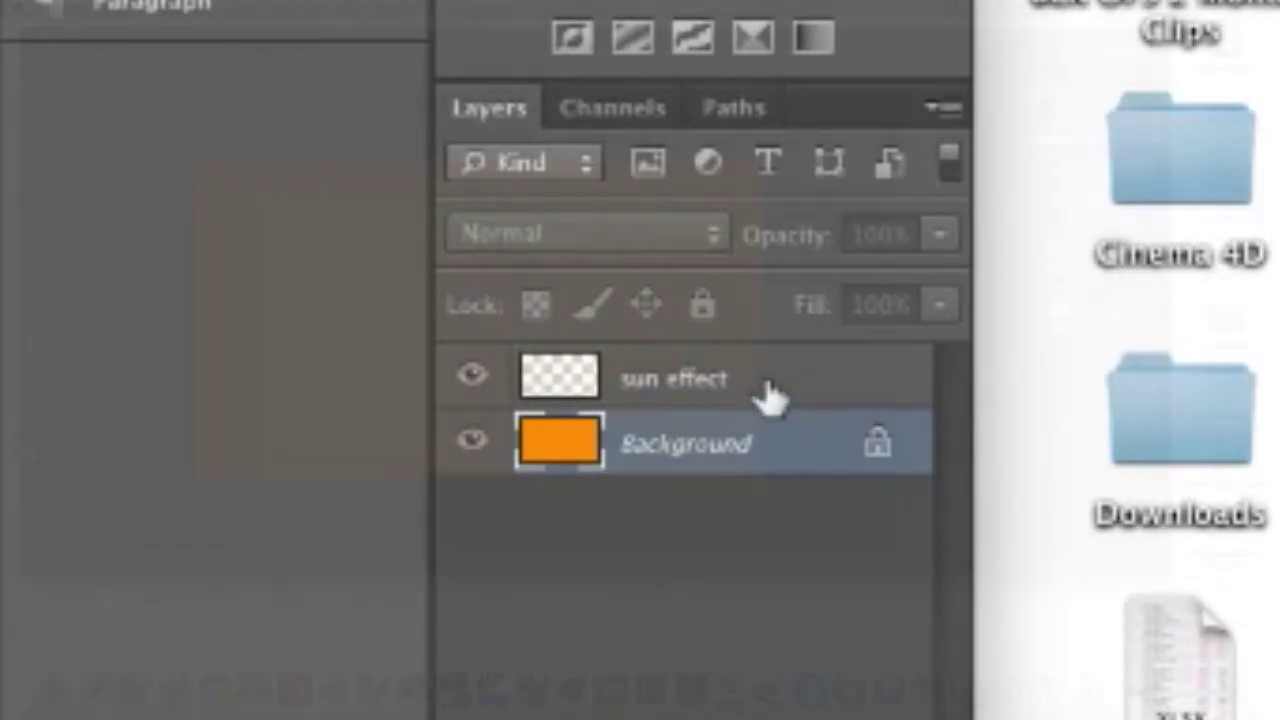
pyautogui.click(770, 398)
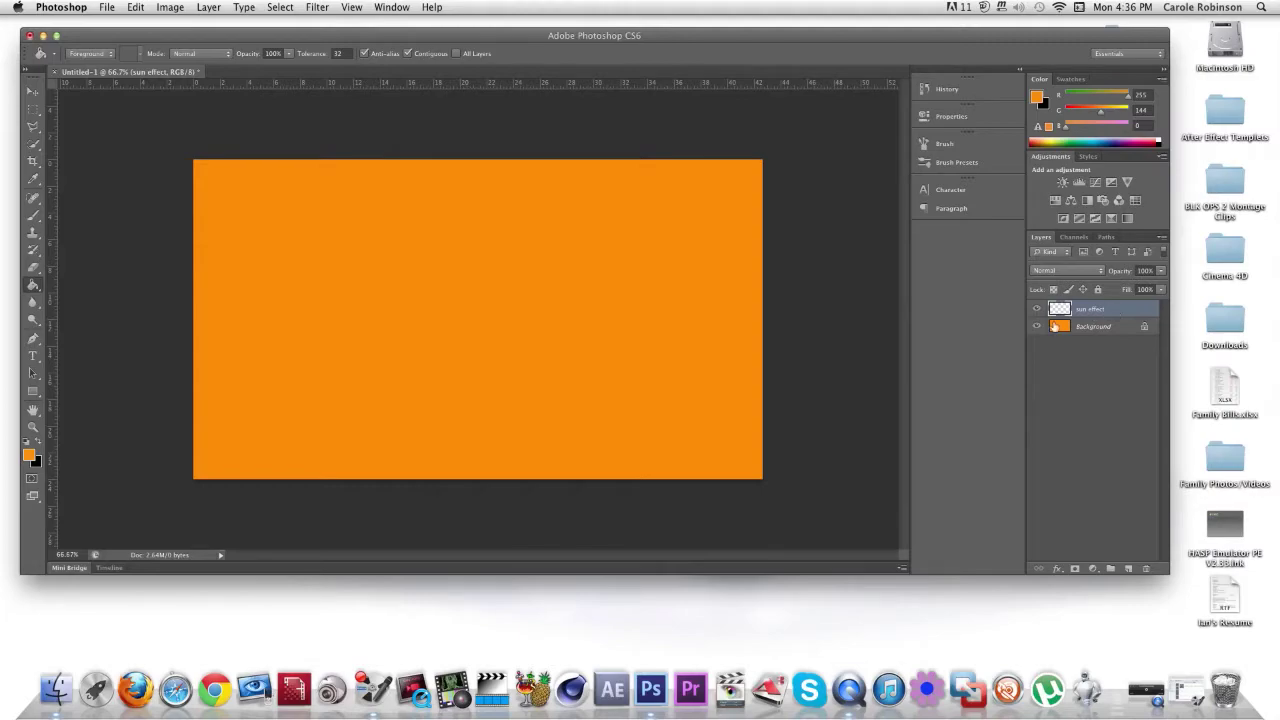
# Set the foreground color to bright yellow fff000
pyautogui.click(29, 455)
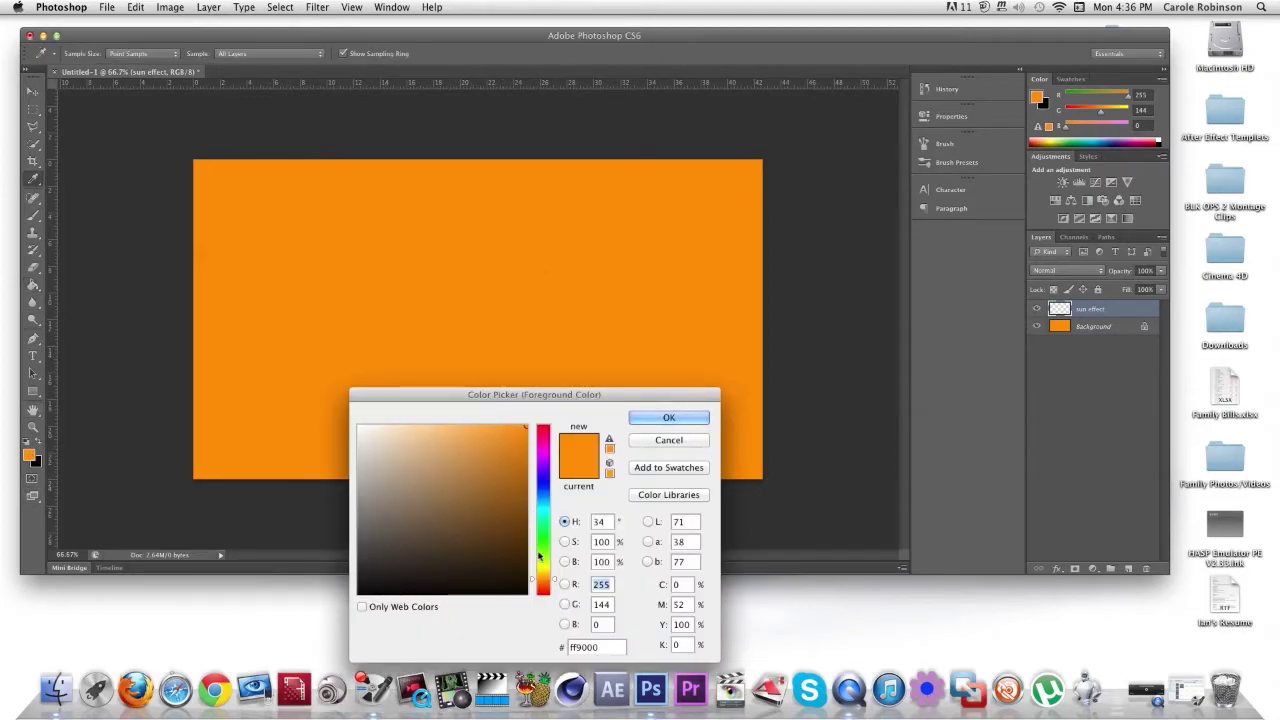
pyautogui.moveTo(543, 578); pyautogui.dragTo(543, 568)
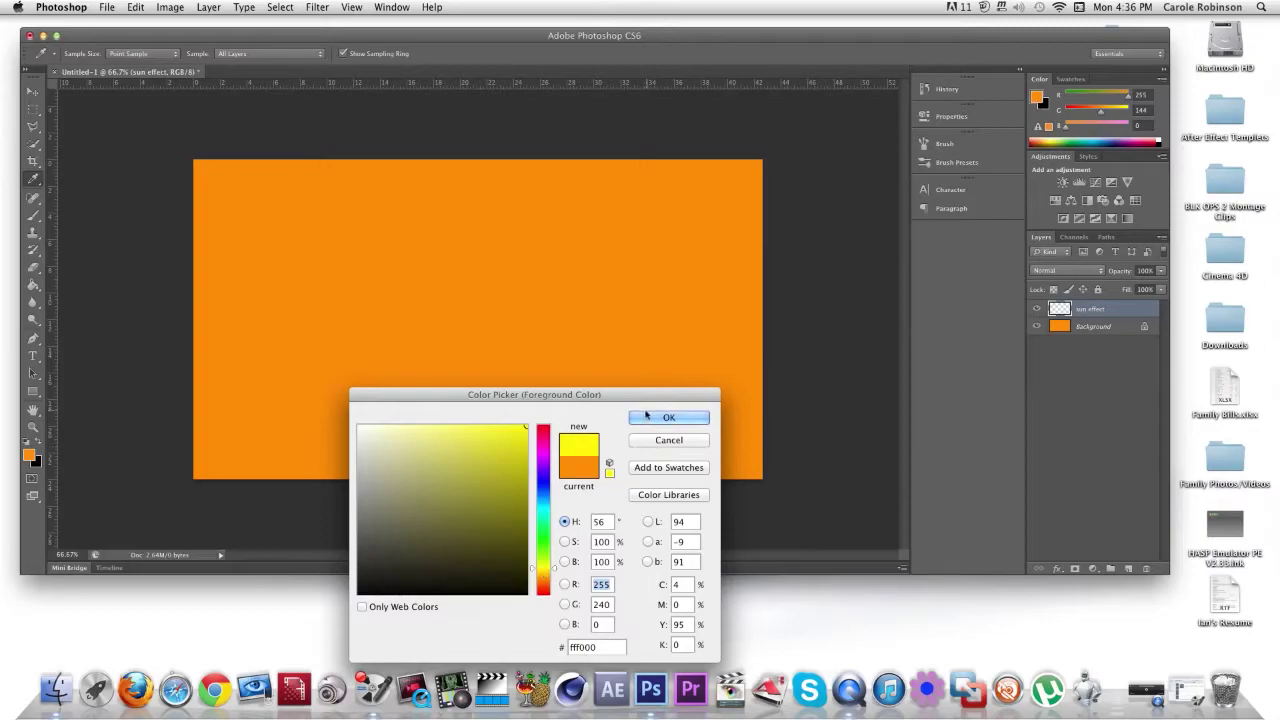
pyautogui.click(669, 417)
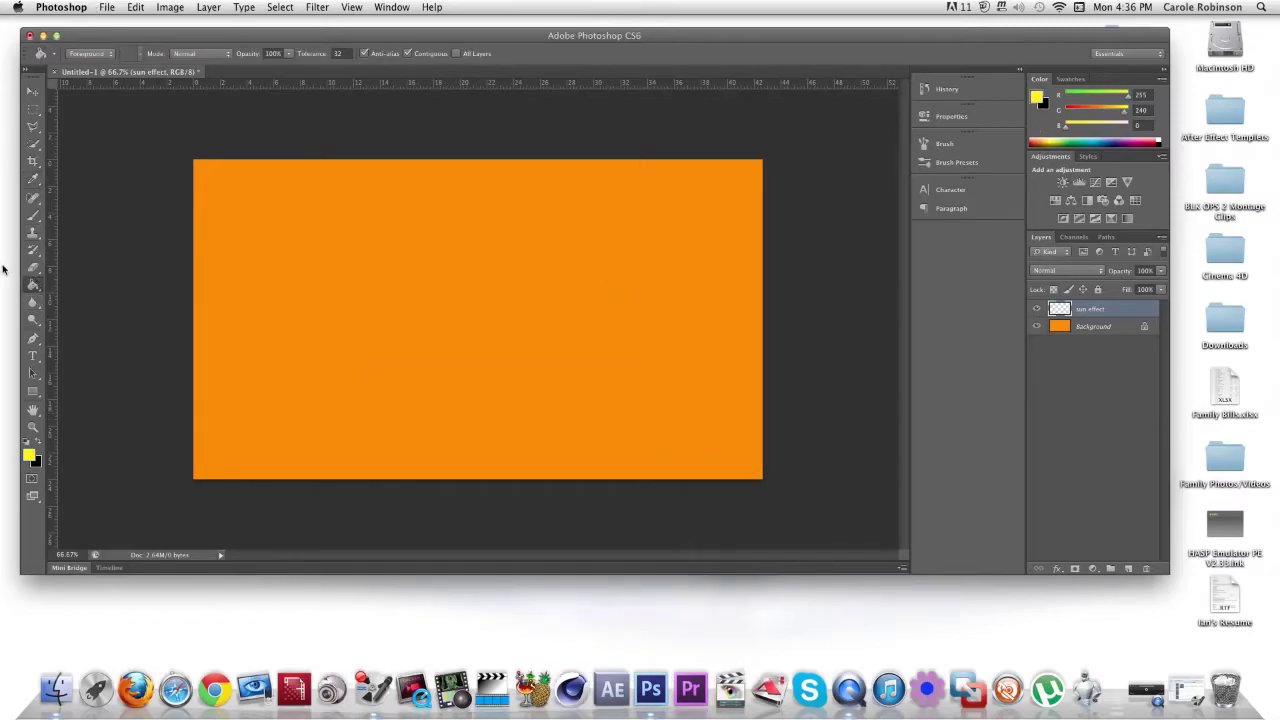
# Outline a sunburst selection with the Polygonal Lasso, with wedge-shaped rays running from the canvas center past its edges all the way around
pyautogui.click(36, 128)
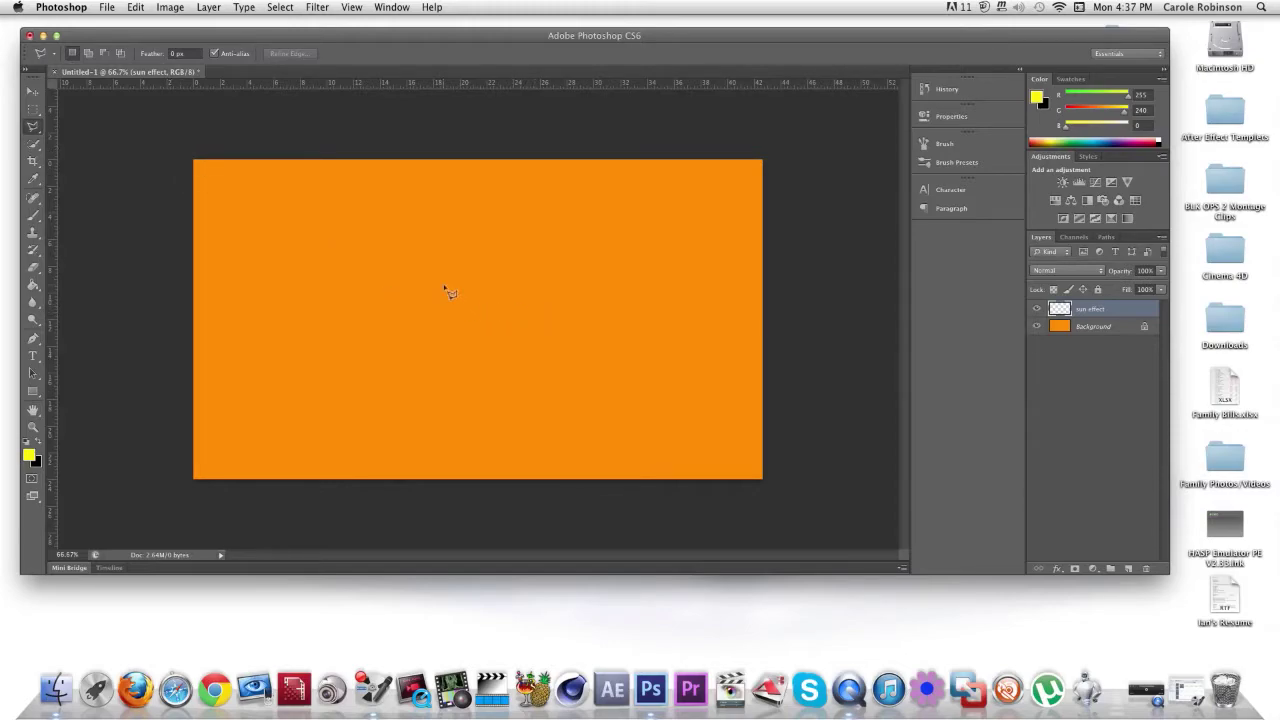
pyautogui.click(460, 312)
pyautogui.click(120, 213)
pyautogui.click(175, 124)
pyautogui.click(459, 309)
pyautogui.click(222, 114)
pyautogui.click(390, 122)
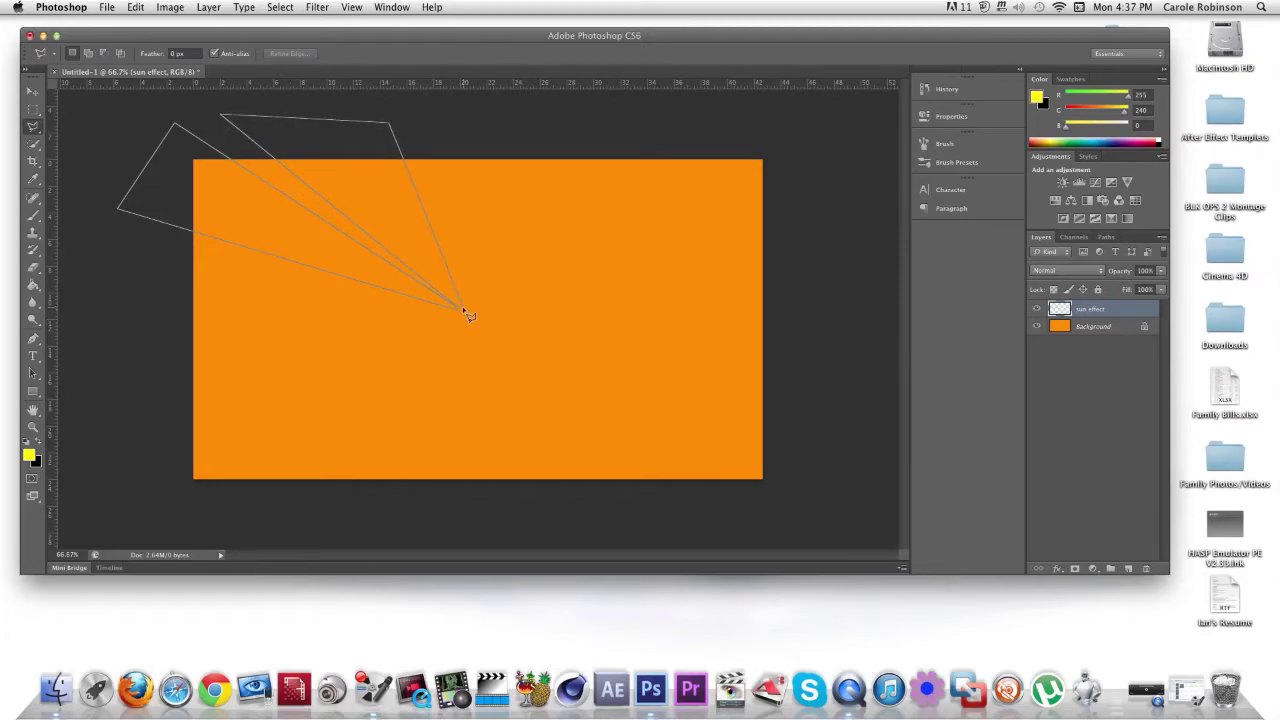
pyautogui.click(462, 306)
pyautogui.click(436, 123)
pyautogui.click(573, 120)
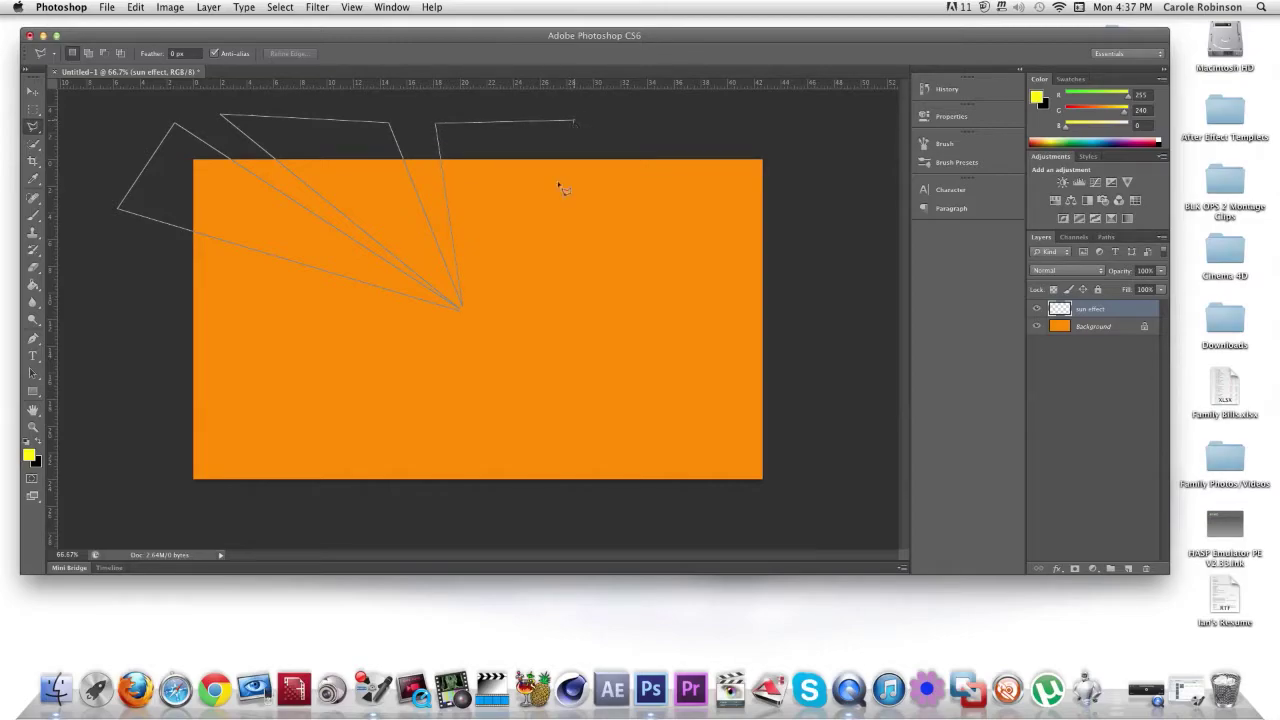
pyautogui.click(466, 309)
pyautogui.click(802, 136)
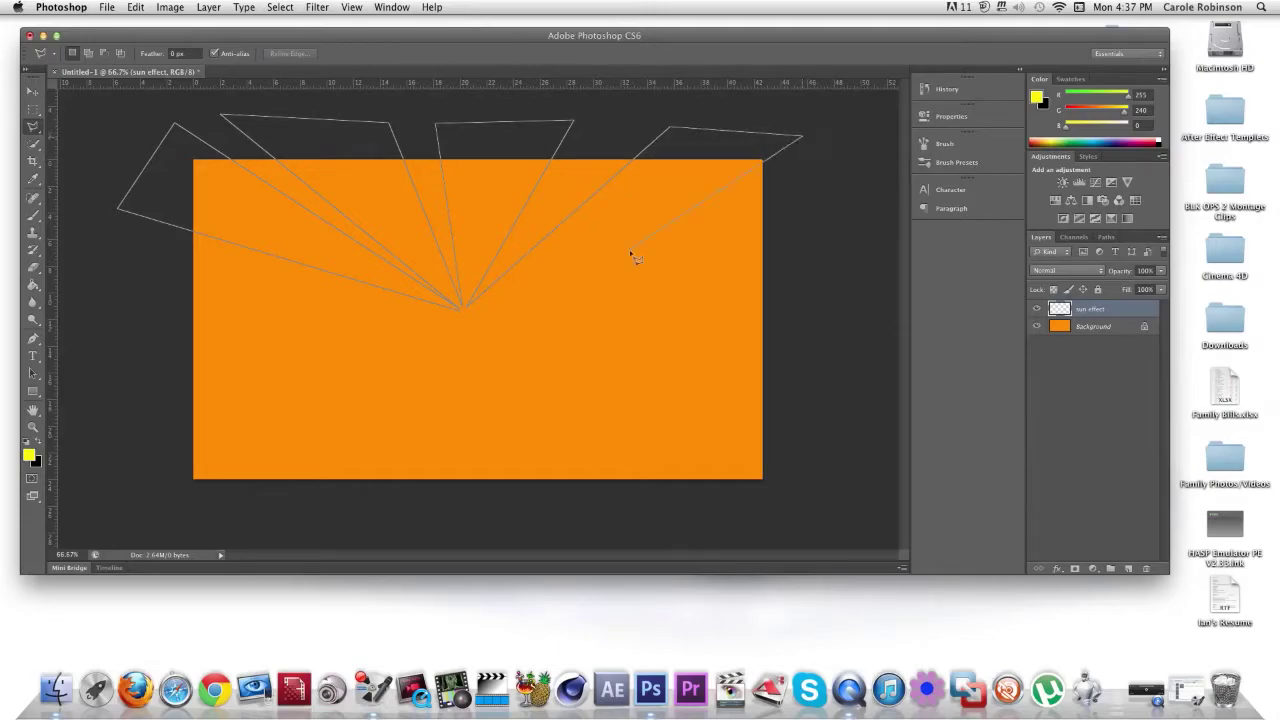
pyautogui.click(466, 309)
pyautogui.click(808, 236)
pyautogui.click(804, 334)
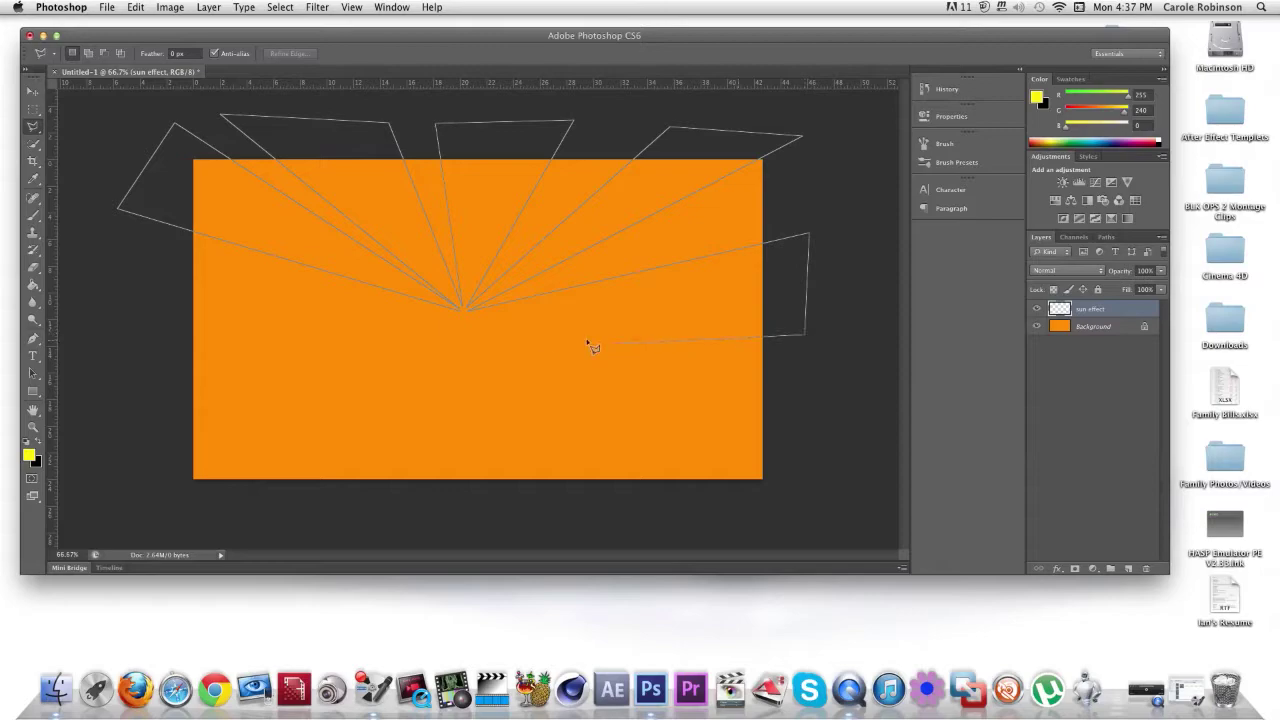
pyautogui.click(465, 312)
pyautogui.click(818, 428)
pyautogui.click(733, 526)
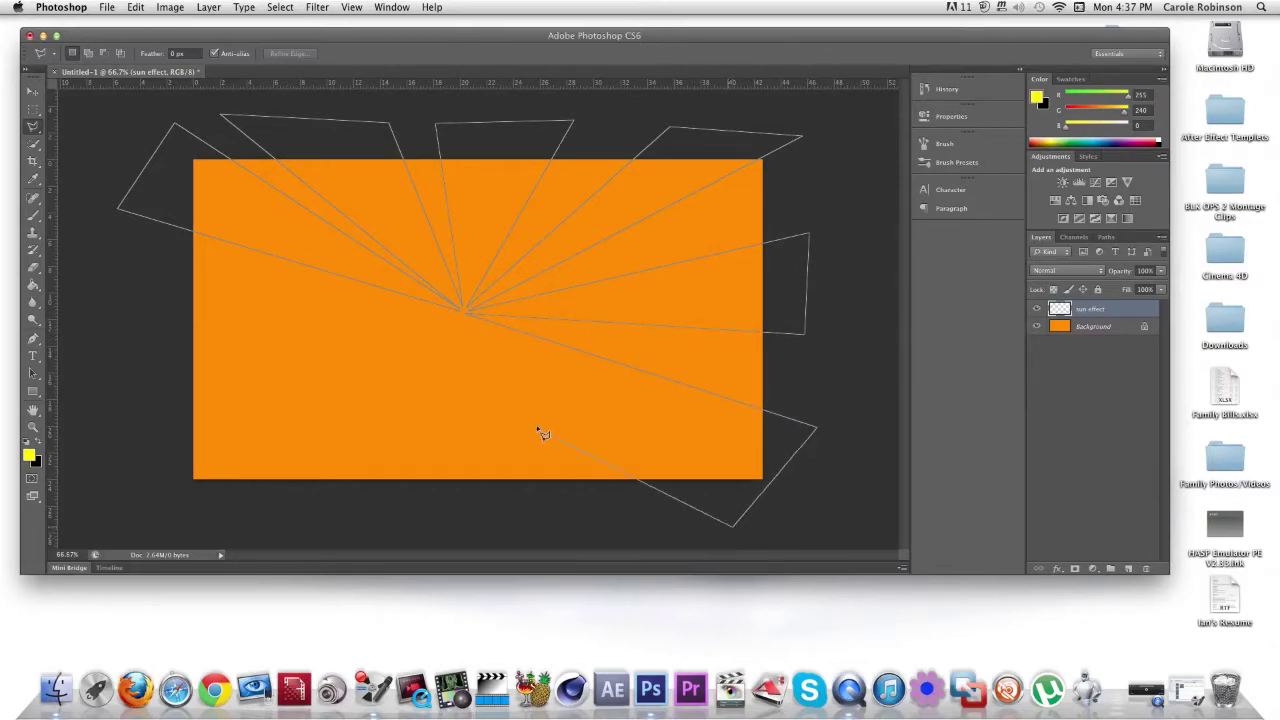
pyautogui.click(465, 313)
pyautogui.click(578, 523)
pyautogui.click(430, 523)
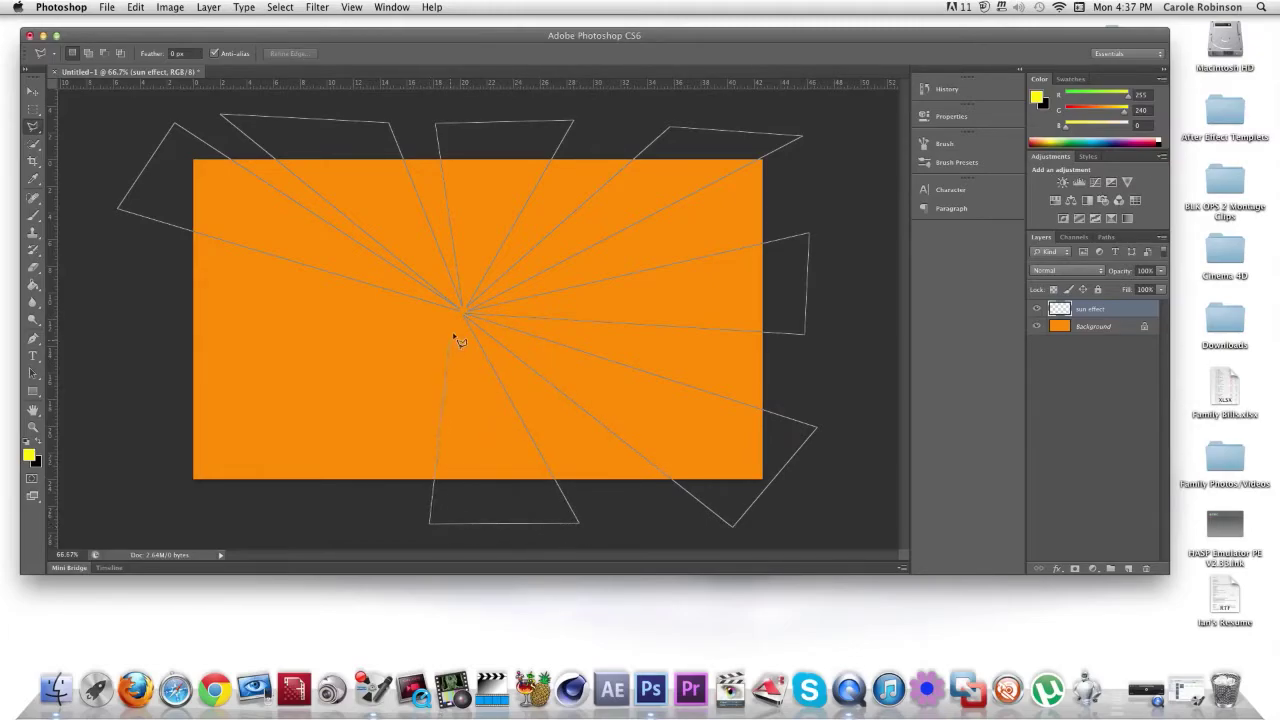
pyautogui.click(464, 315)
pyautogui.click(313, 523)
pyautogui.click(209, 508)
pyautogui.click(462, 315)
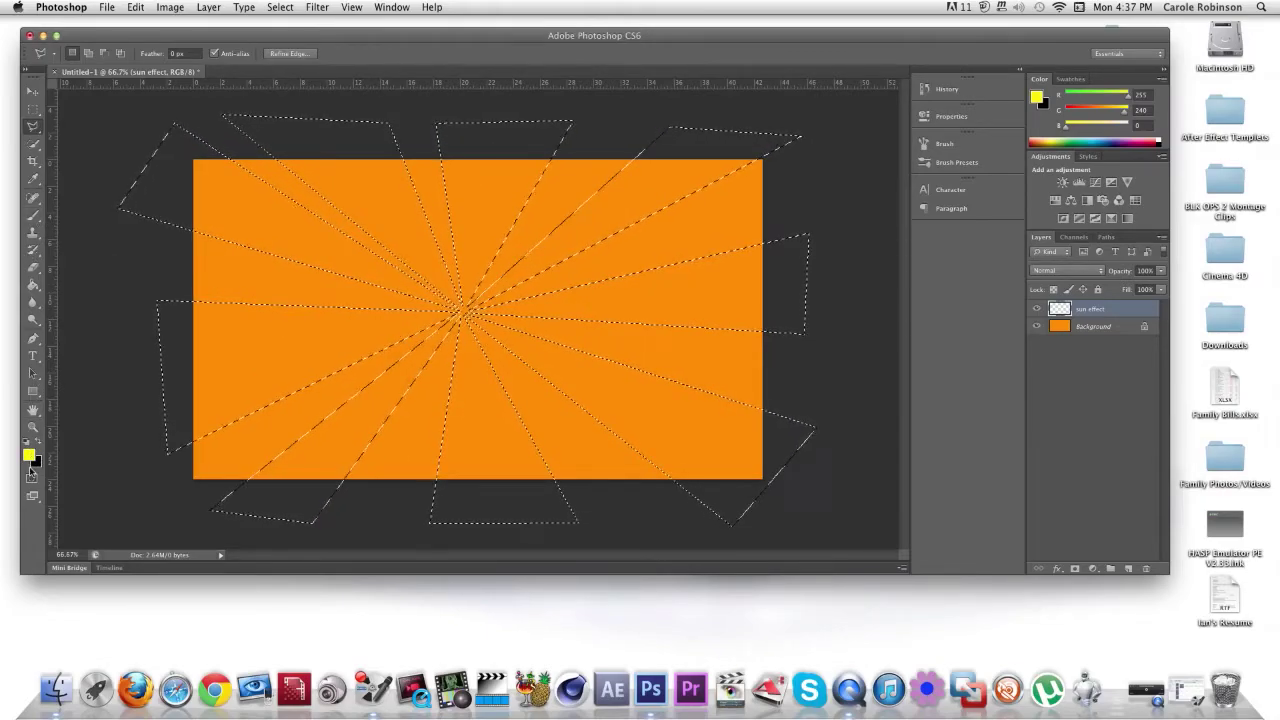
# Fill the selected rays with yellow on the sun effect layer and deselect
pyautogui.click(40, 287)
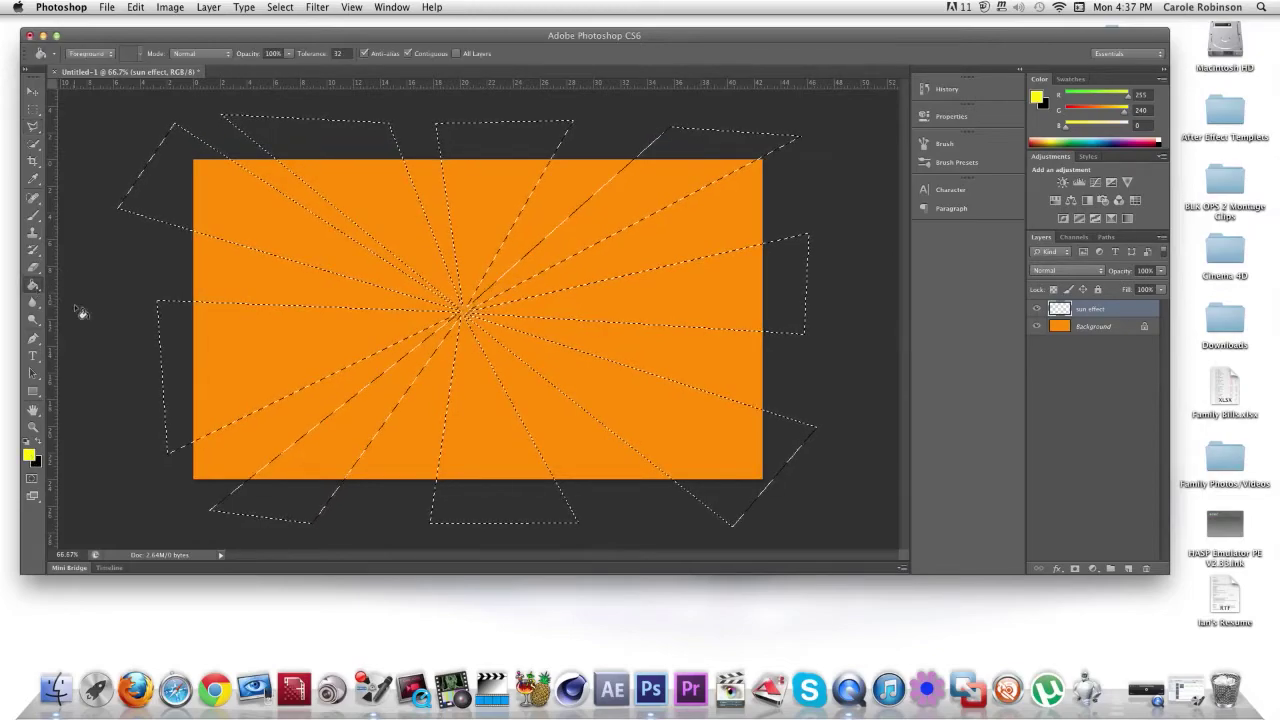
pyautogui.click(252, 219)
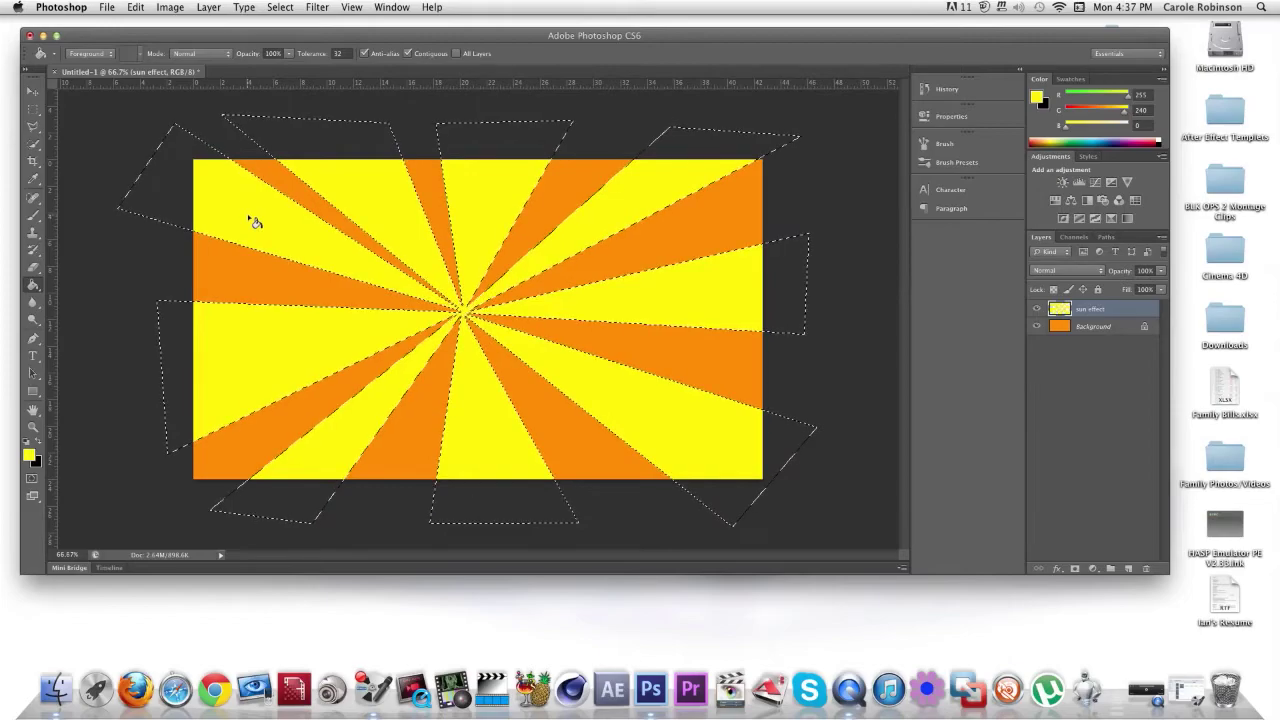
pyautogui.press('super+d')
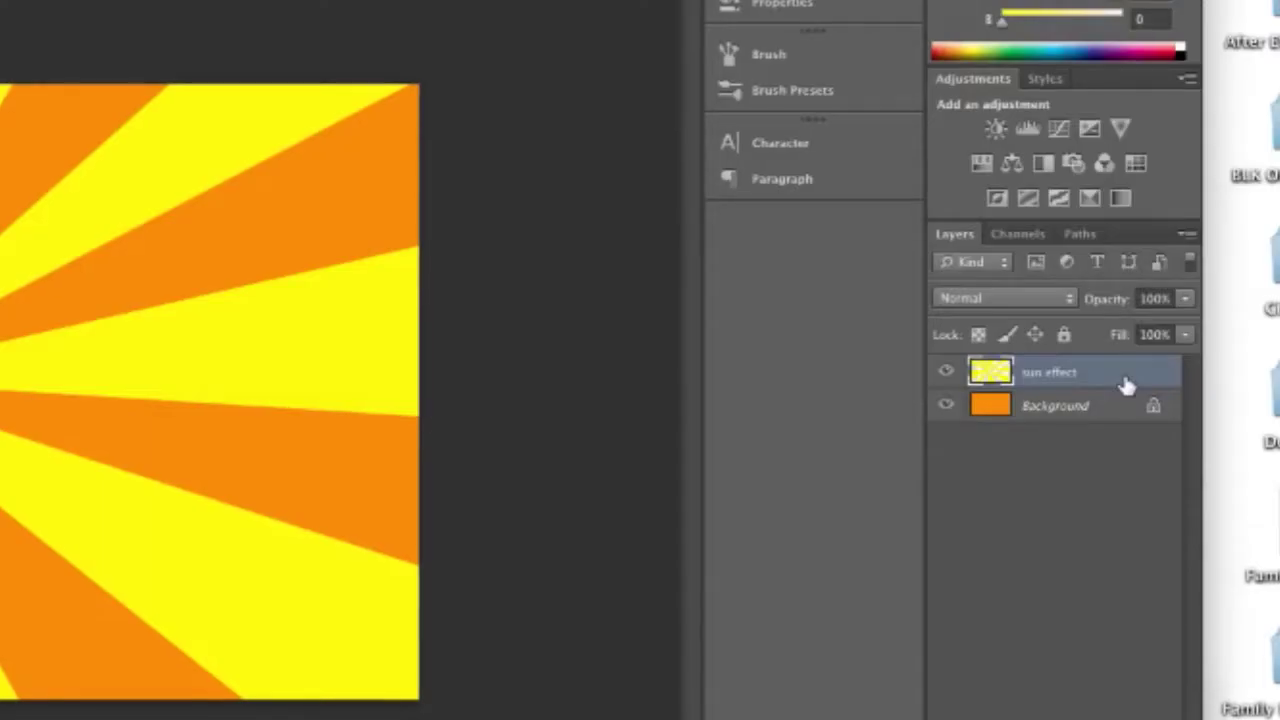
# Style the sun effect layer with Bevel & Emboss and an enlarged Drop Shadow at 12 px distance and 17% spread
pyautogui.doubleClick(1129, 312)
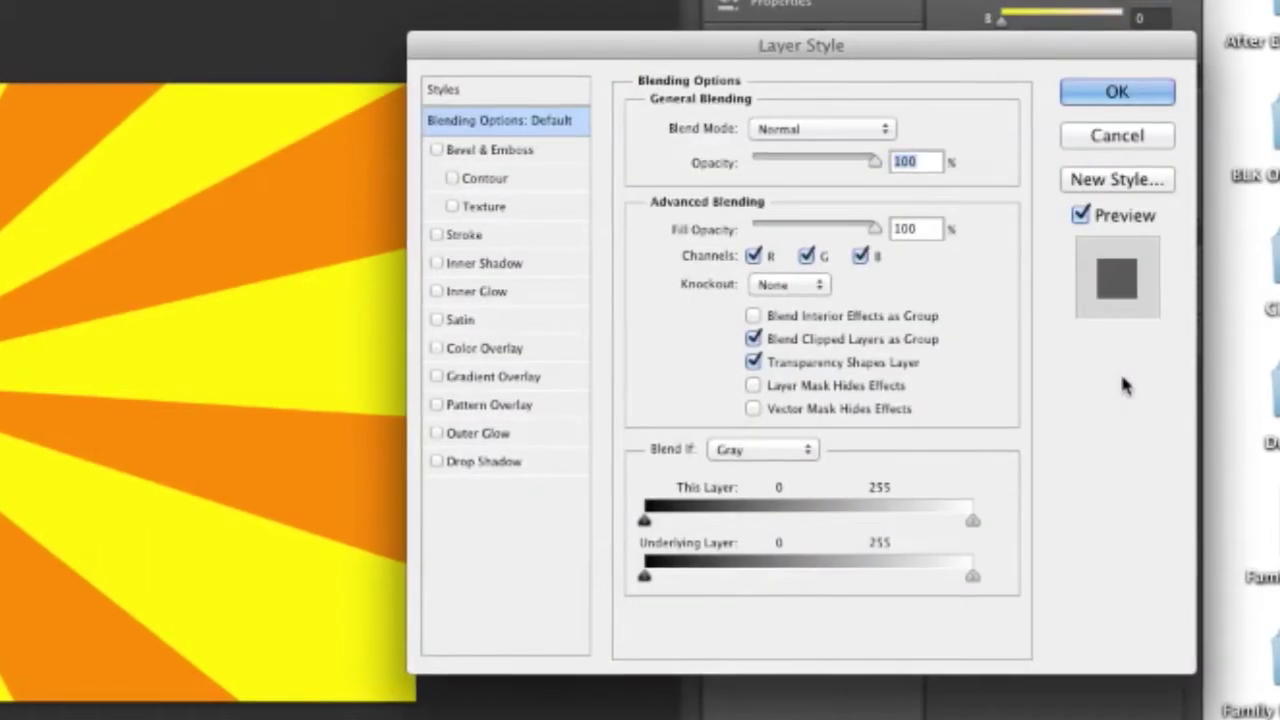
pyautogui.click(434, 463)
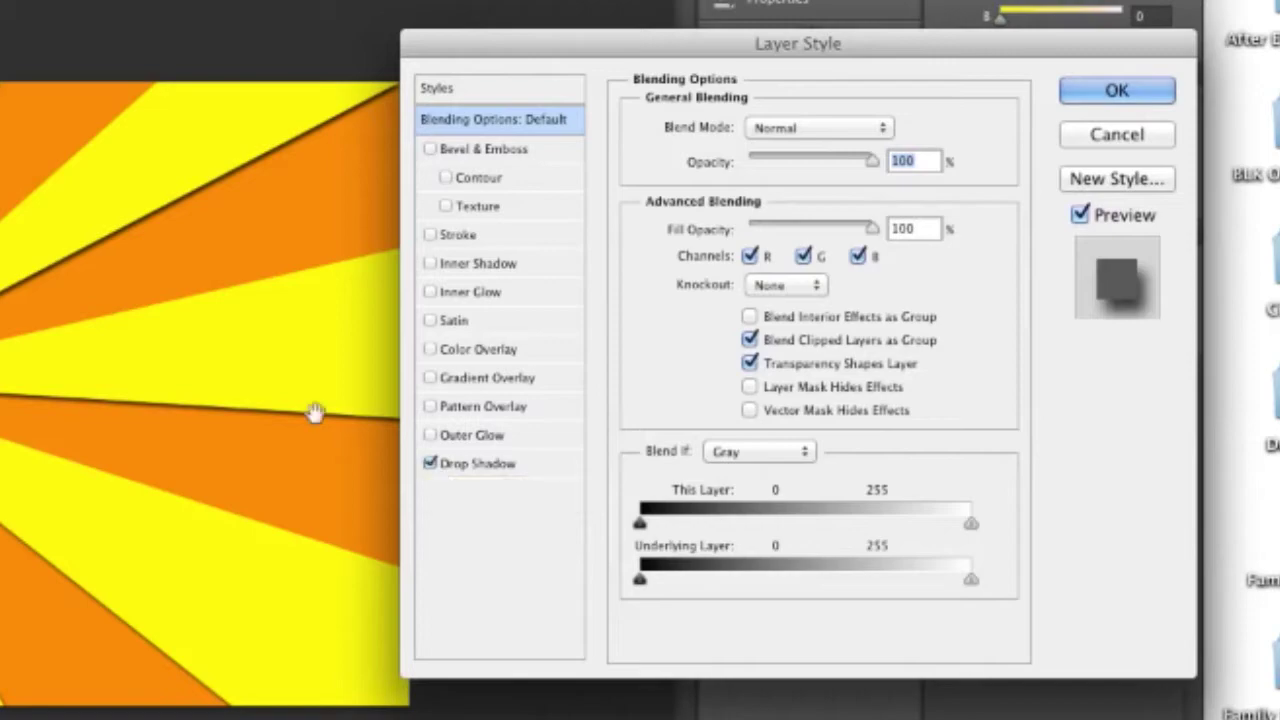
pyautogui.click(537, 463)
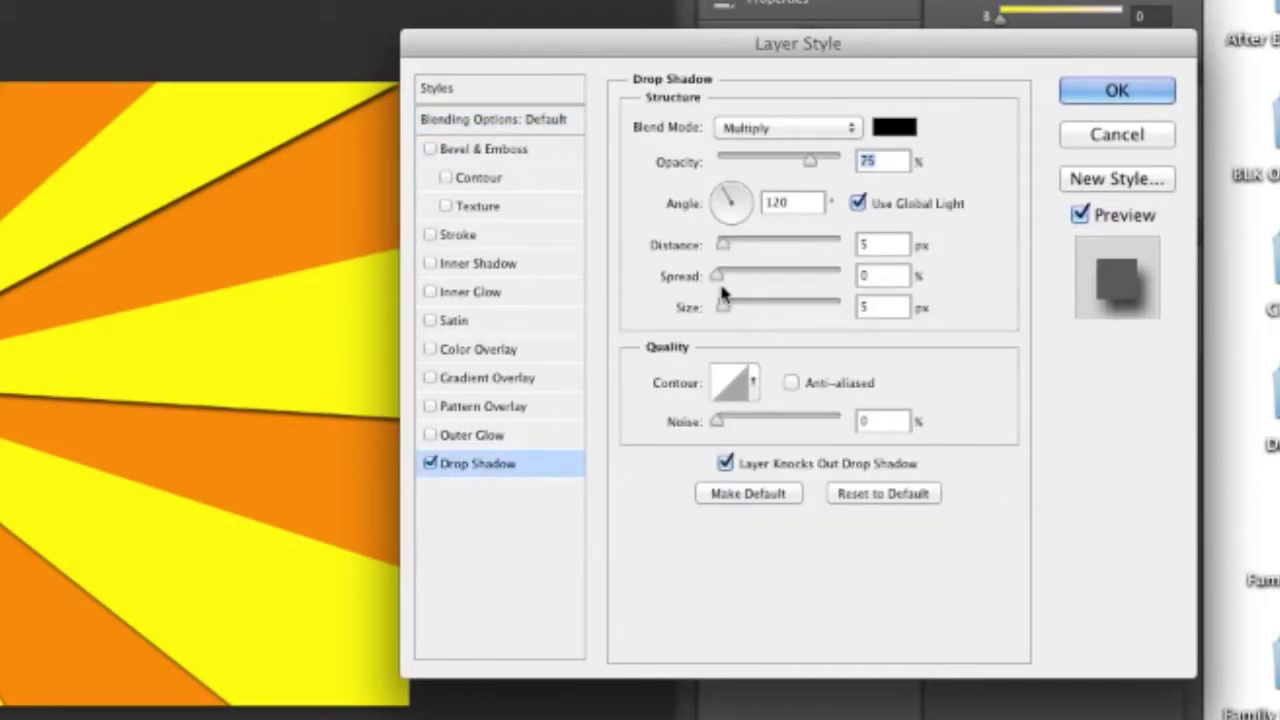
pyautogui.moveTo(737, 247); pyautogui.dragTo(731, 245)
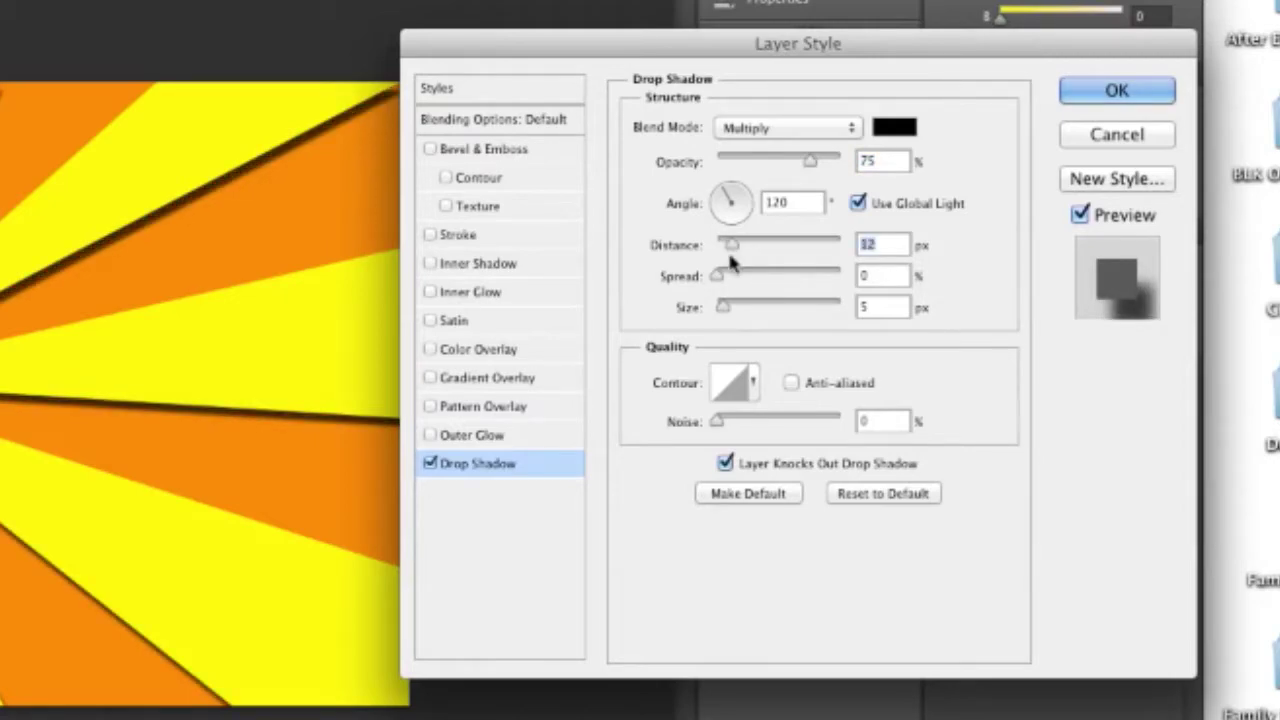
pyautogui.moveTo(715, 277); pyautogui.dragTo(744, 313)
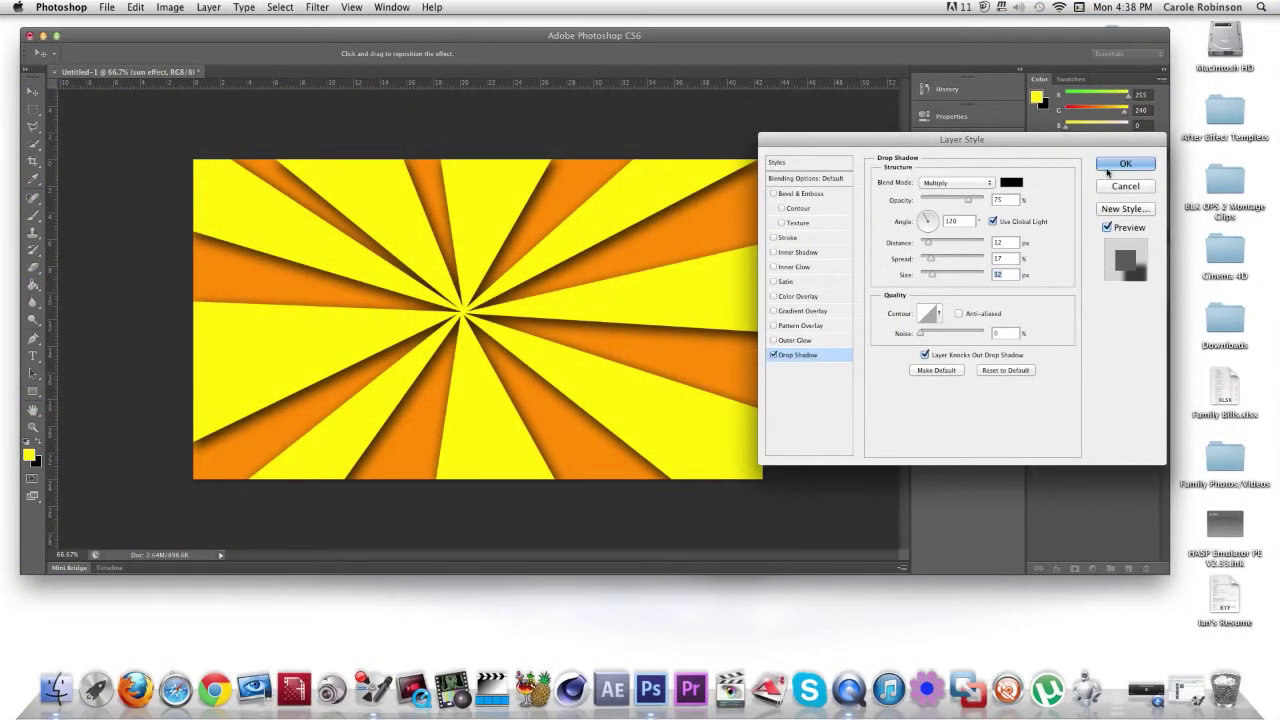
pyautogui.click(774, 194)
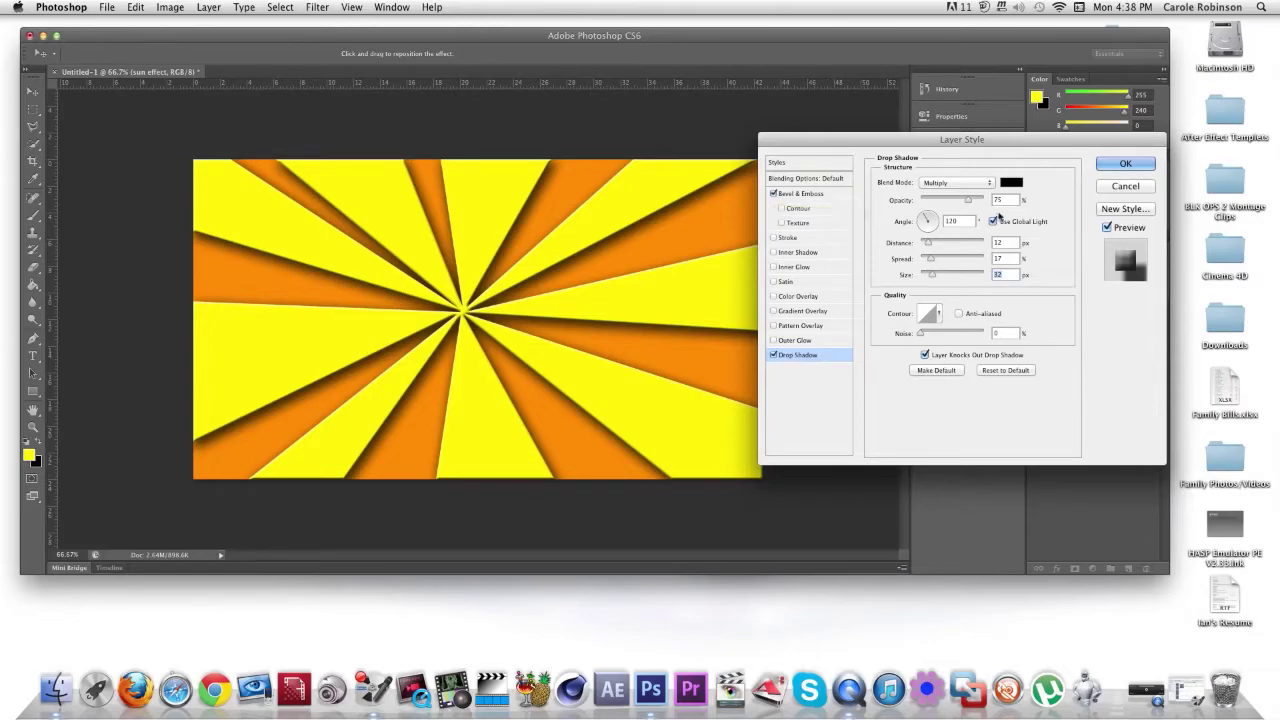
pyautogui.click(1113, 168)
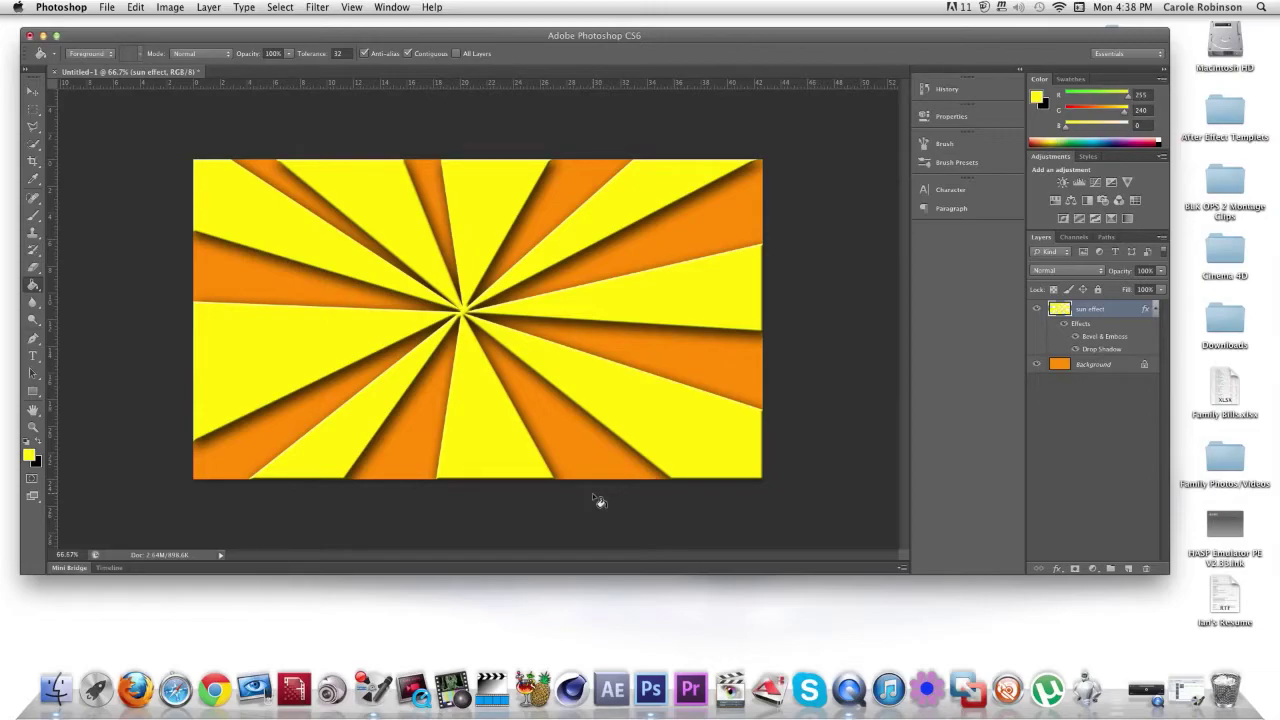
# Create a new layer named "text" above the sun effect layer
pyautogui.click(209, 7)
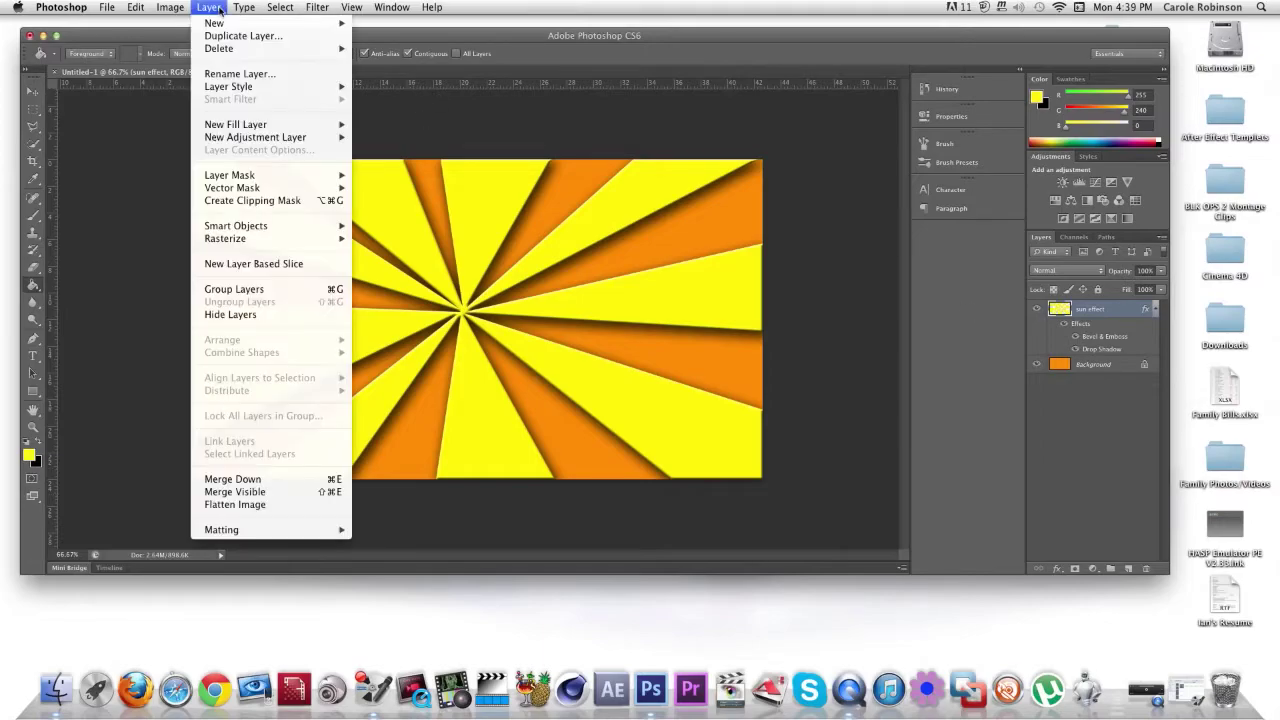
pyautogui.moveTo(216, 22)
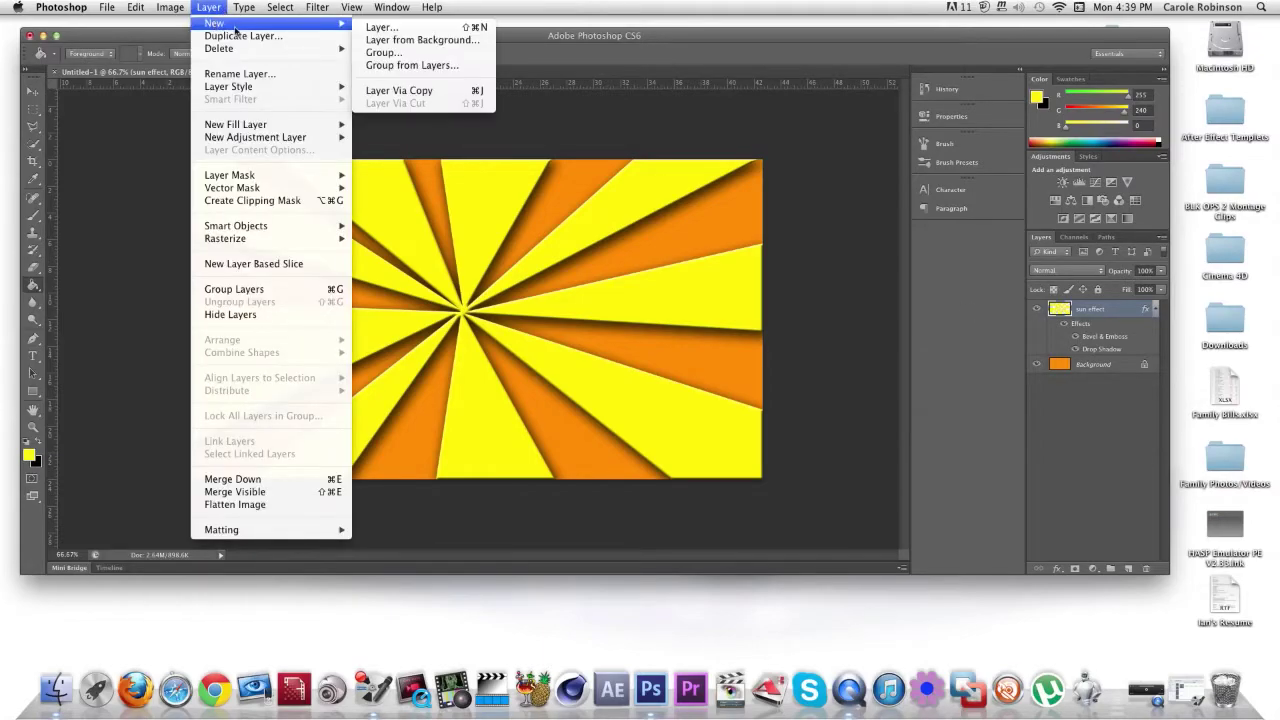
pyautogui.click(411, 30)
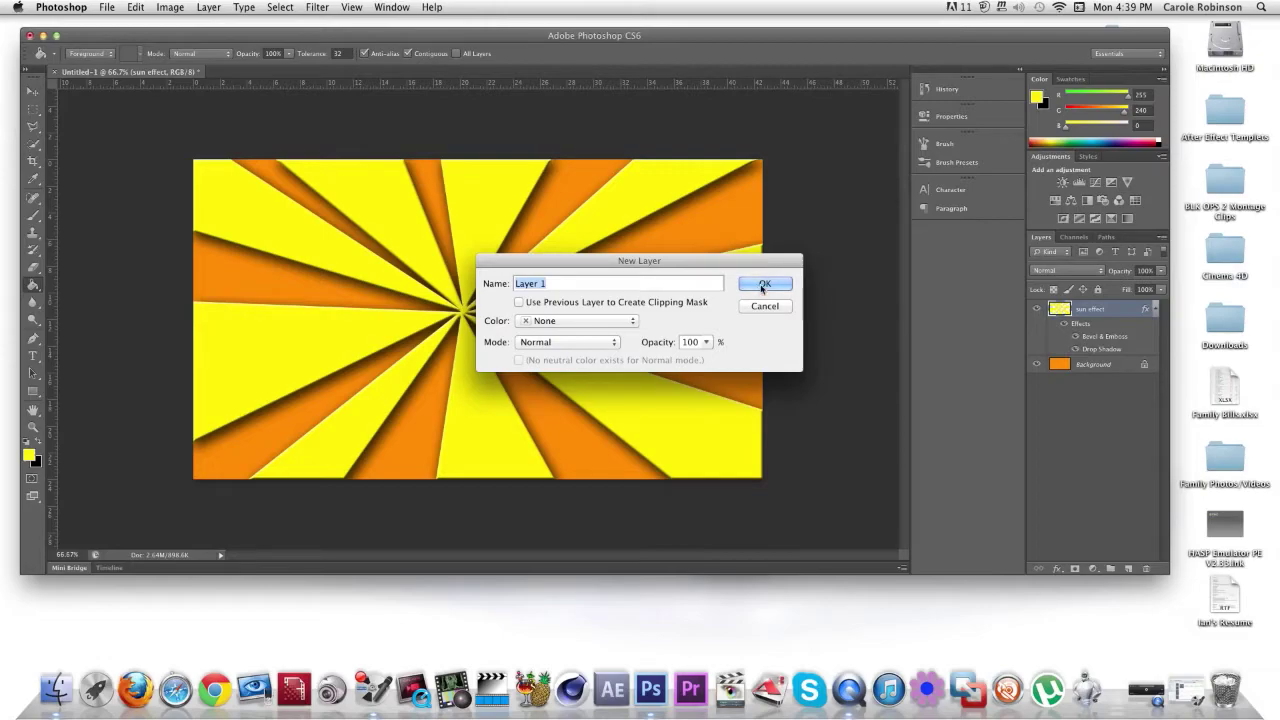
pyautogui.write('text')
pyautogui.press('Return')
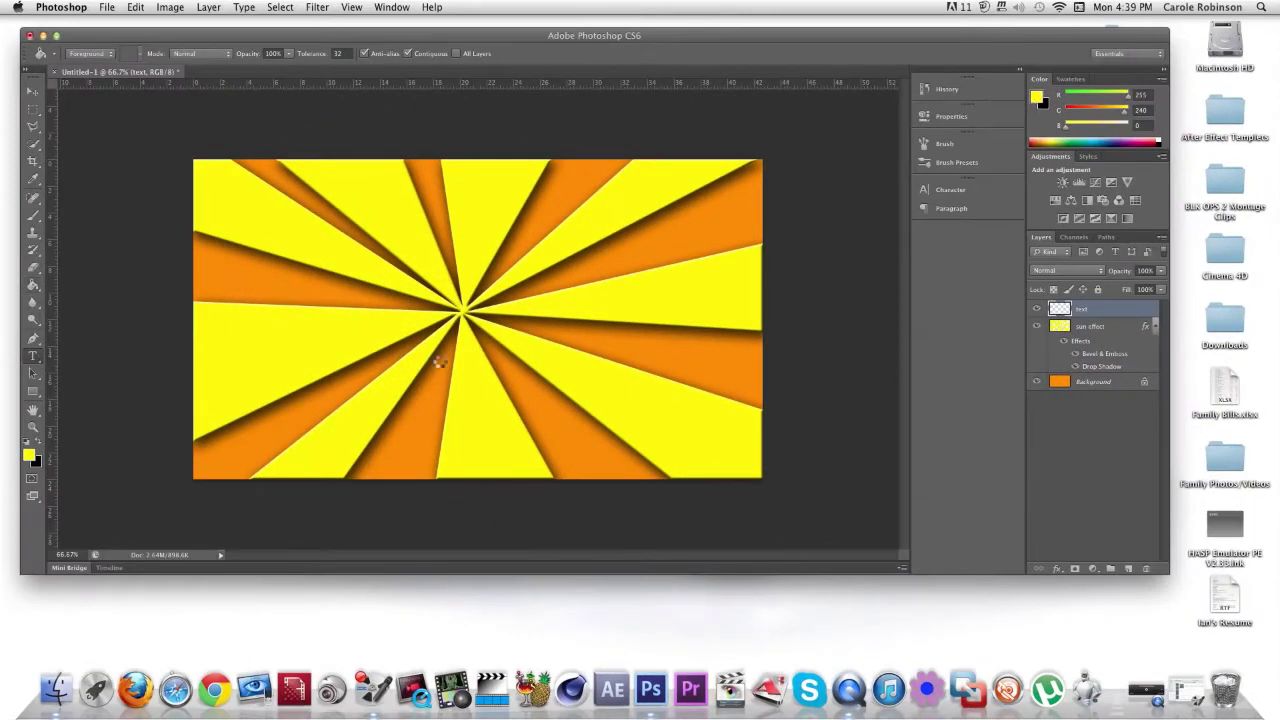
# Swap the foreground and background colors, and set the foreground color to bright red
pyautogui.click(39, 446)
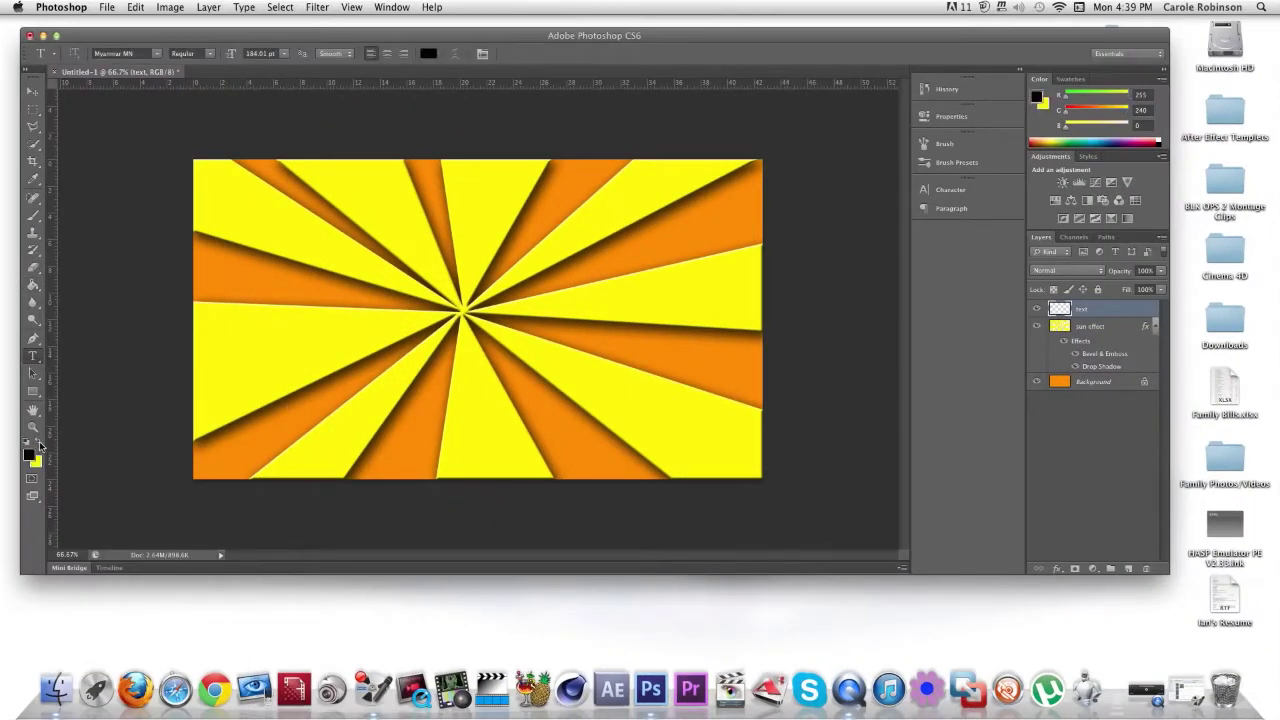
pyautogui.click(29, 455)
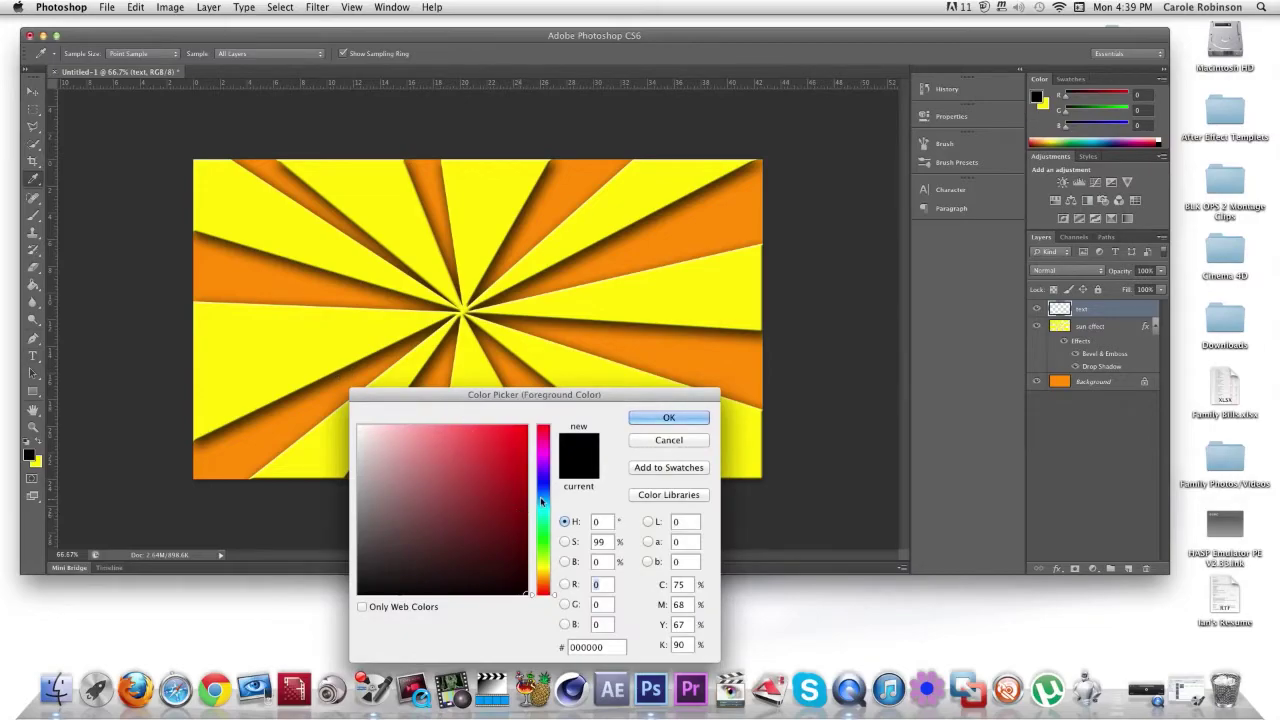
pyautogui.moveTo(545, 497); pyautogui.dragTo(550, 604)
pyautogui.click(521, 431)
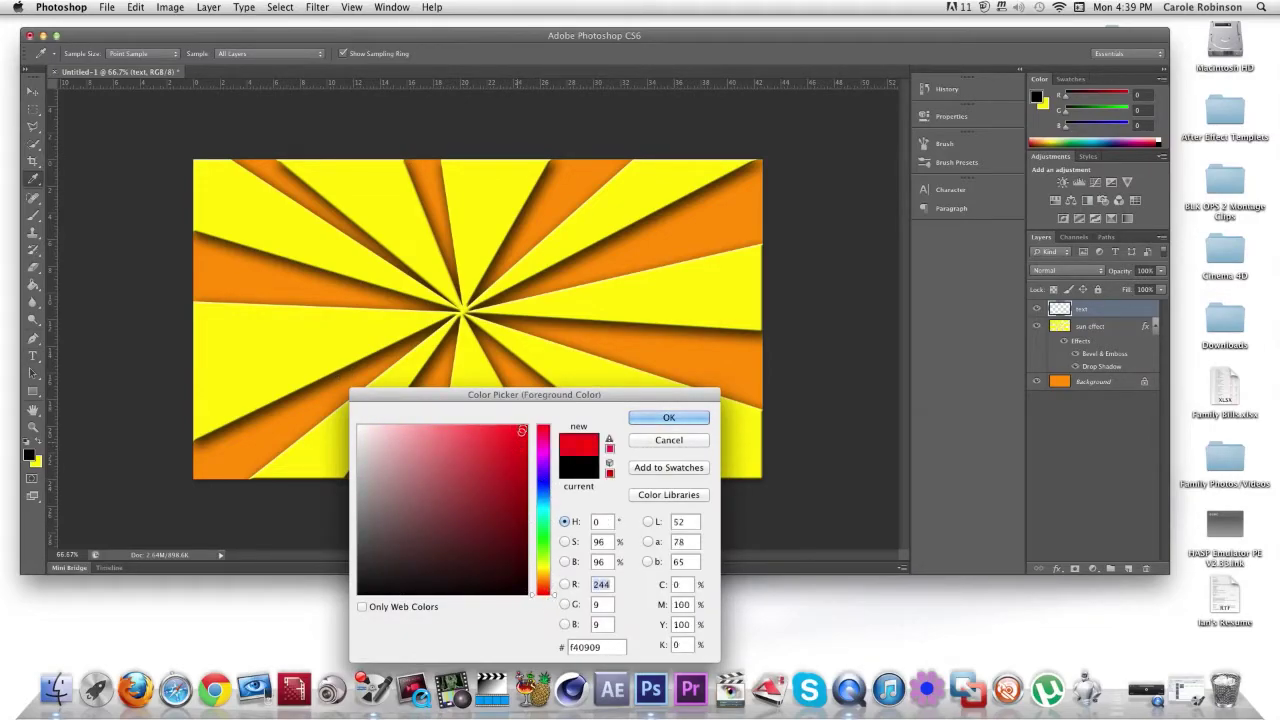
pyautogui.press('Return')
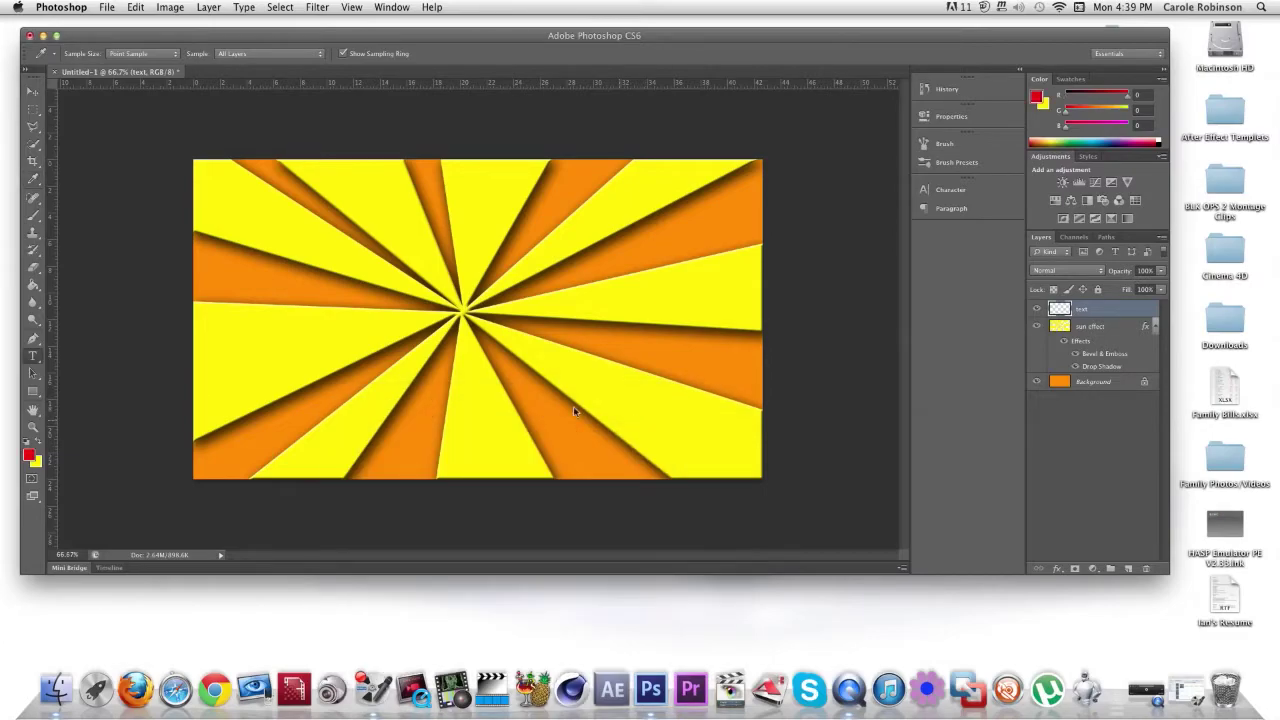
# Add the text "KAYINUS" in red on the text layer, below the sunburst's center
pyautogui.press('t')
pyautogui.click(445, 430)
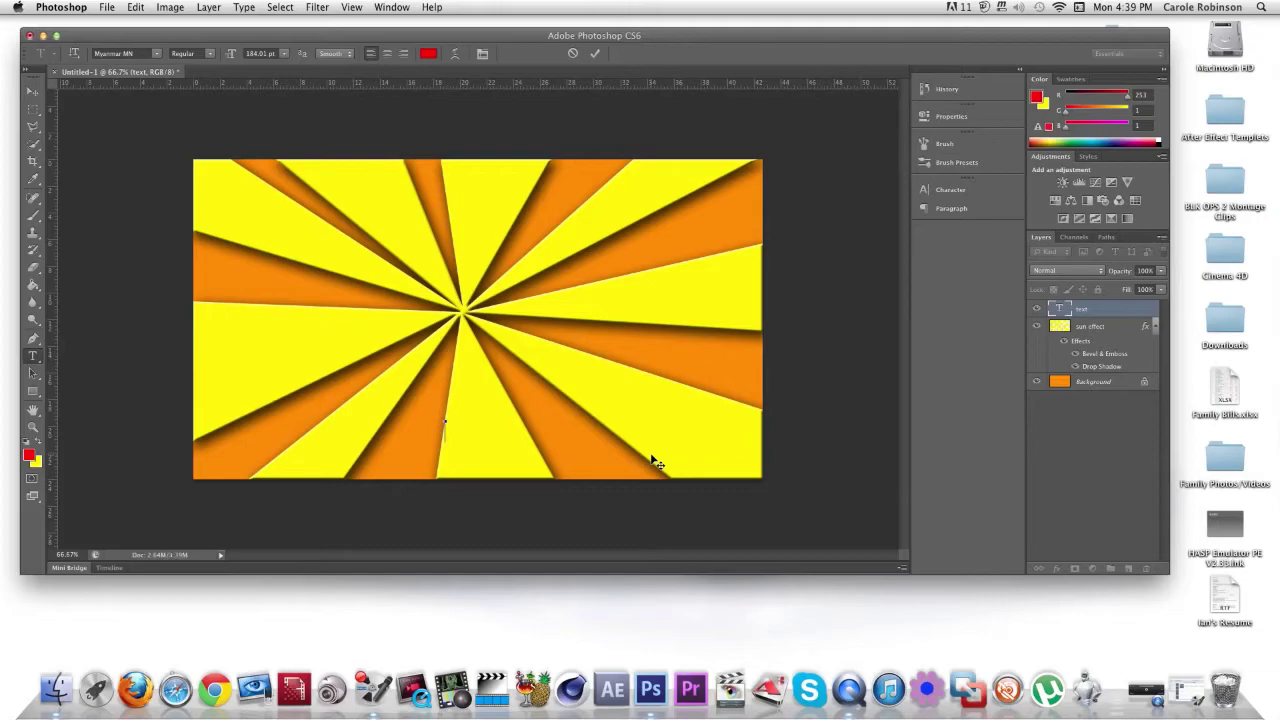
pyautogui.write('KAYINUS')
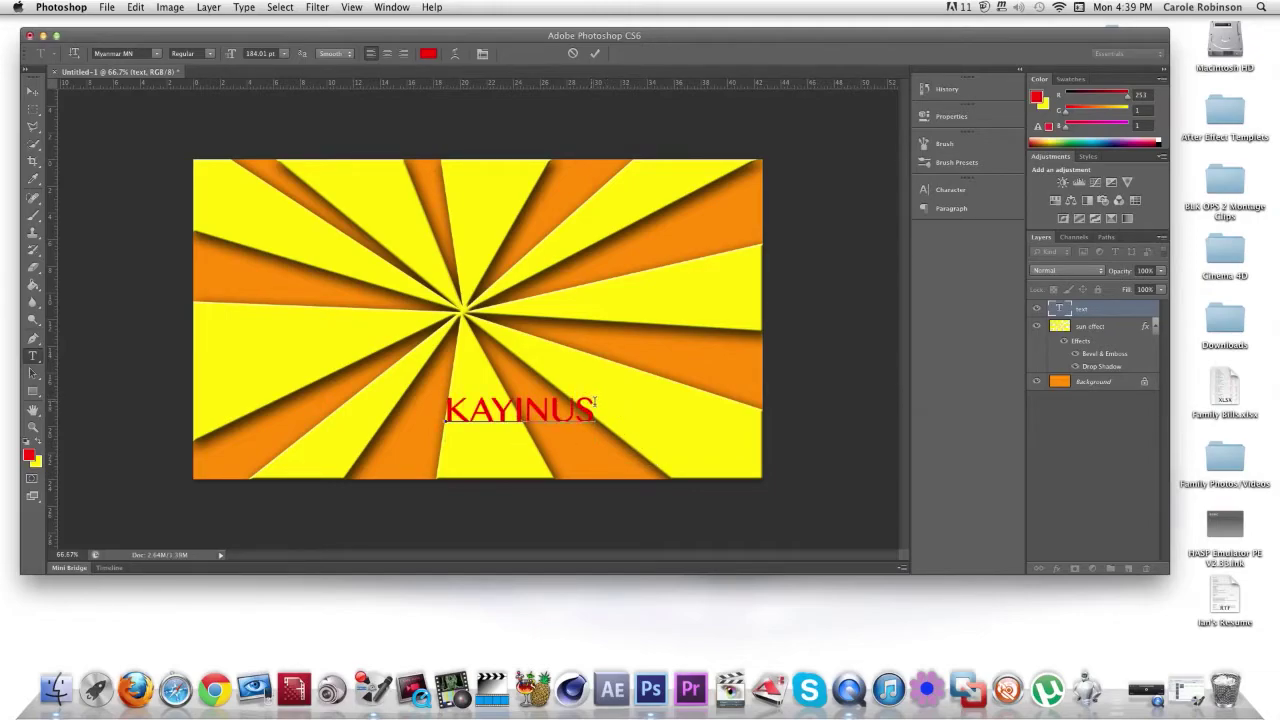
# Change the font of the whole KAYINUS text to Planet Kosmos and commit the text edit
pyautogui.moveTo(596, 412); pyautogui.dragTo(444, 412)
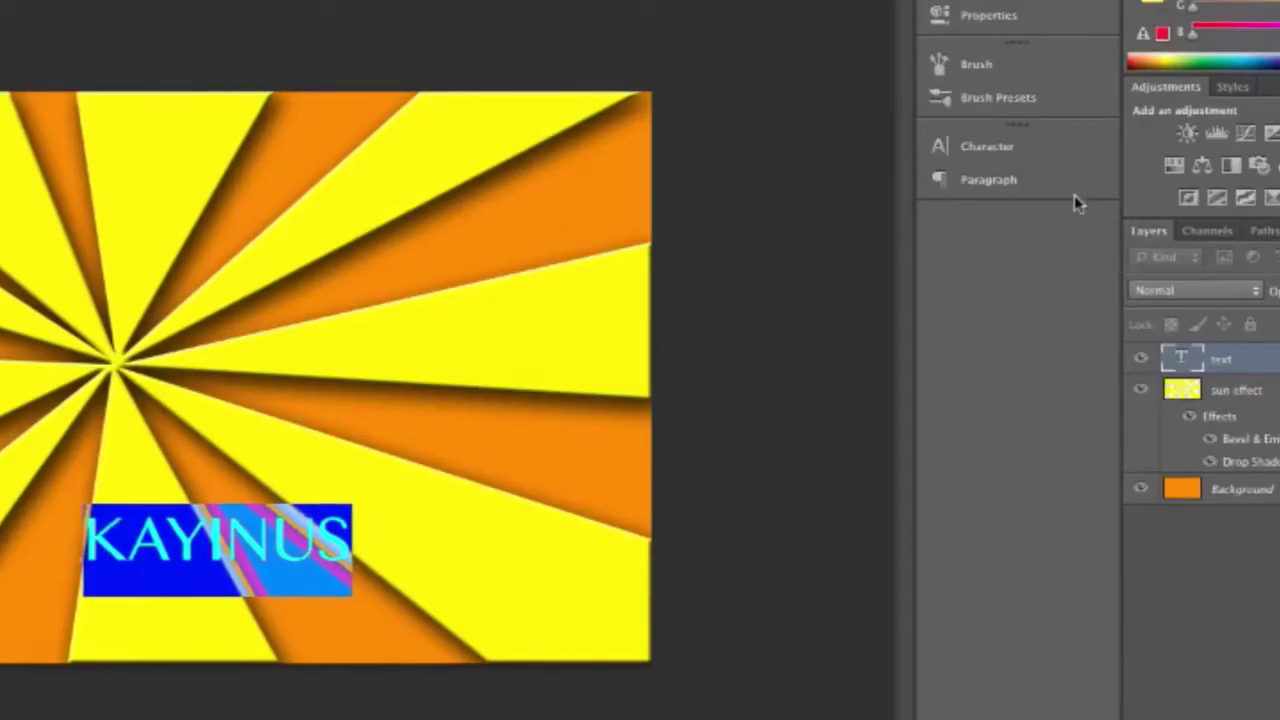
pyautogui.click(985, 148)
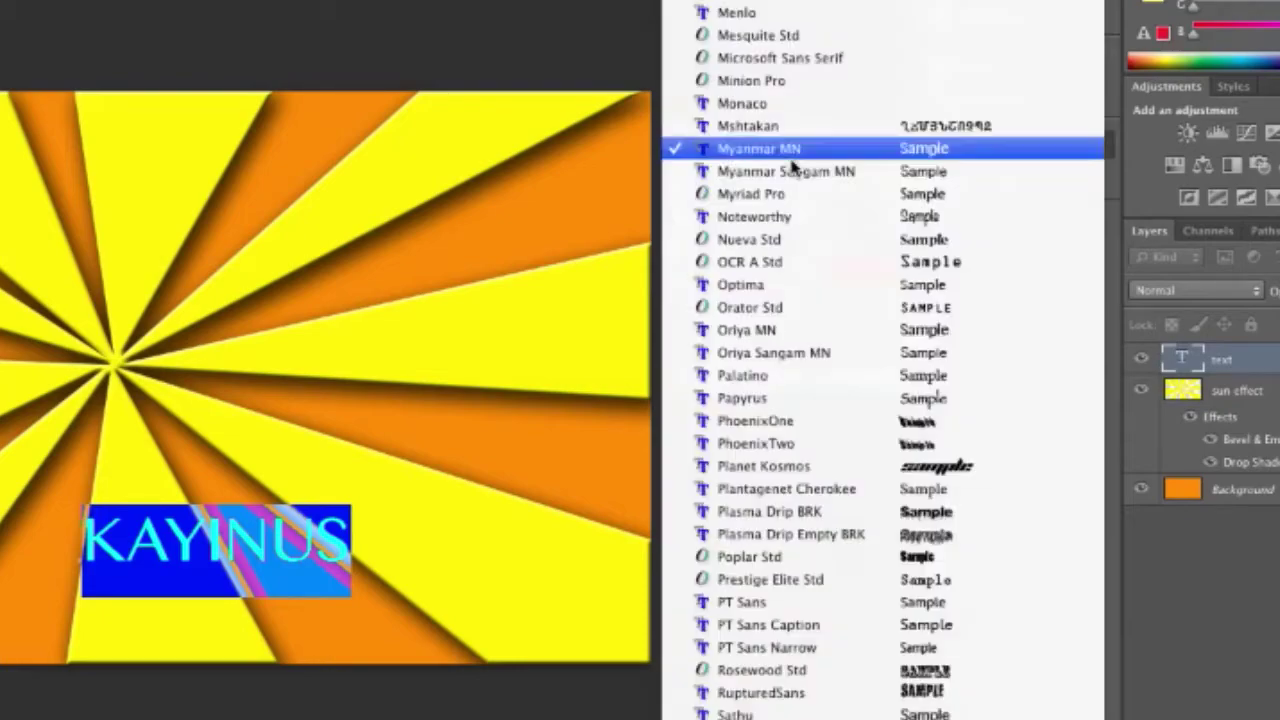
pyautogui.click(790, 157)
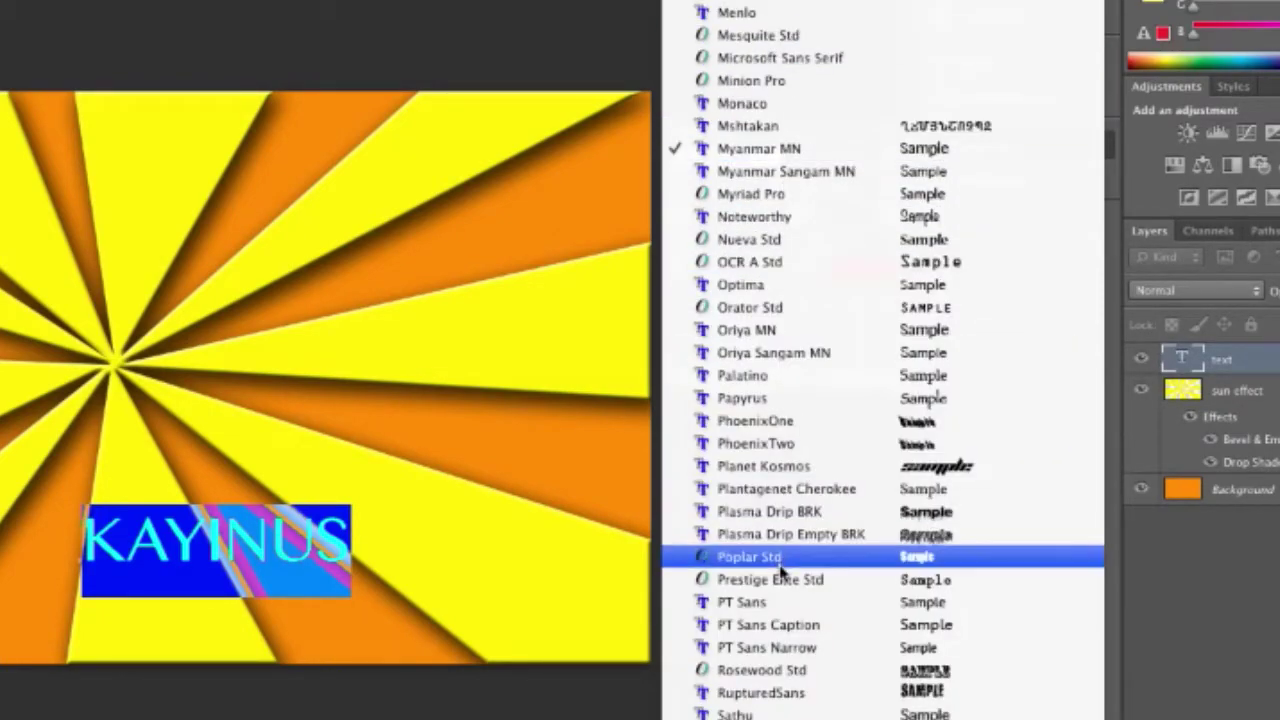
pyautogui.click(785, 472)
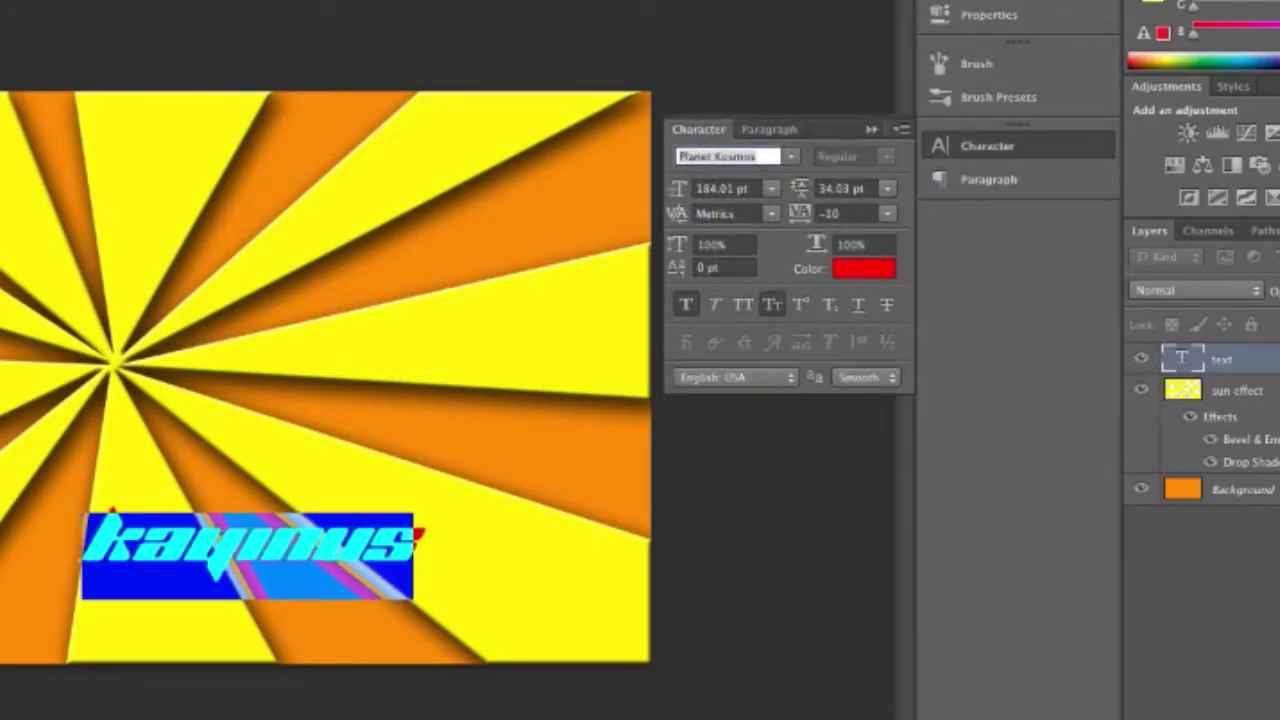
pyautogui.press('super+Return')
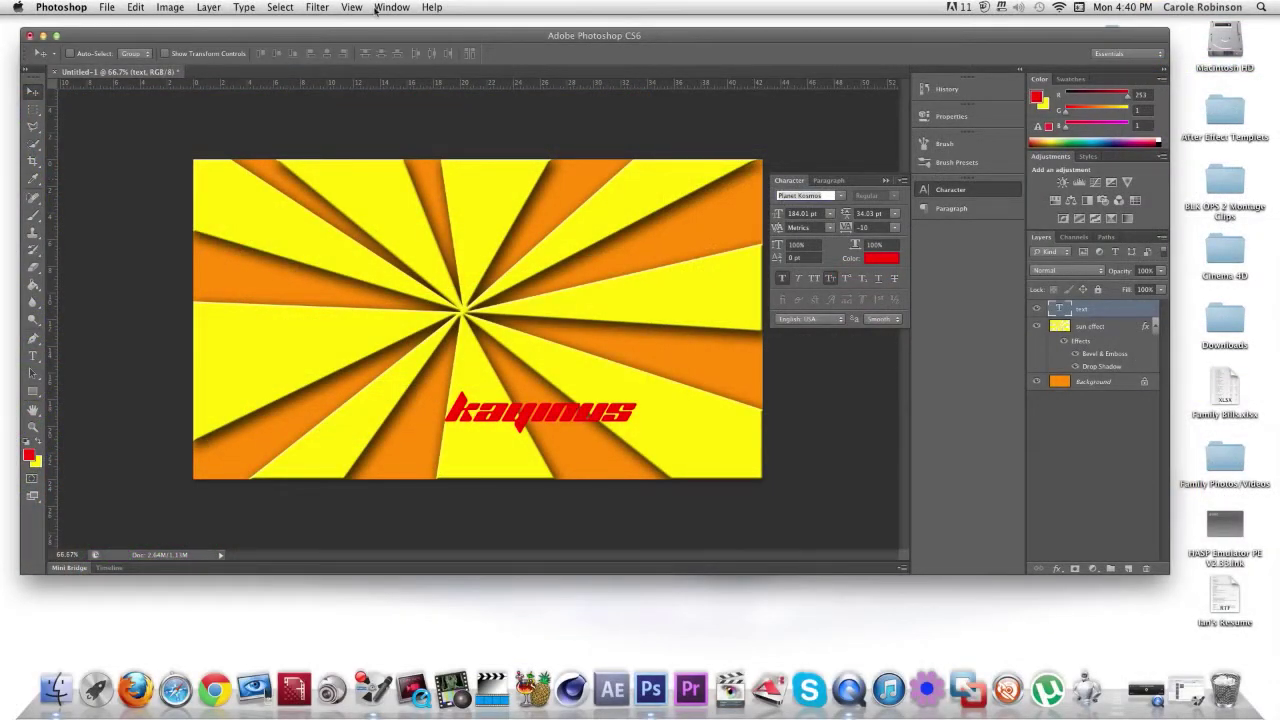
# Scale the KAYINUS text with Free Transform to about 290% width and 346% height, filling the canvas's lower half
pyautogui.click(136, 8)
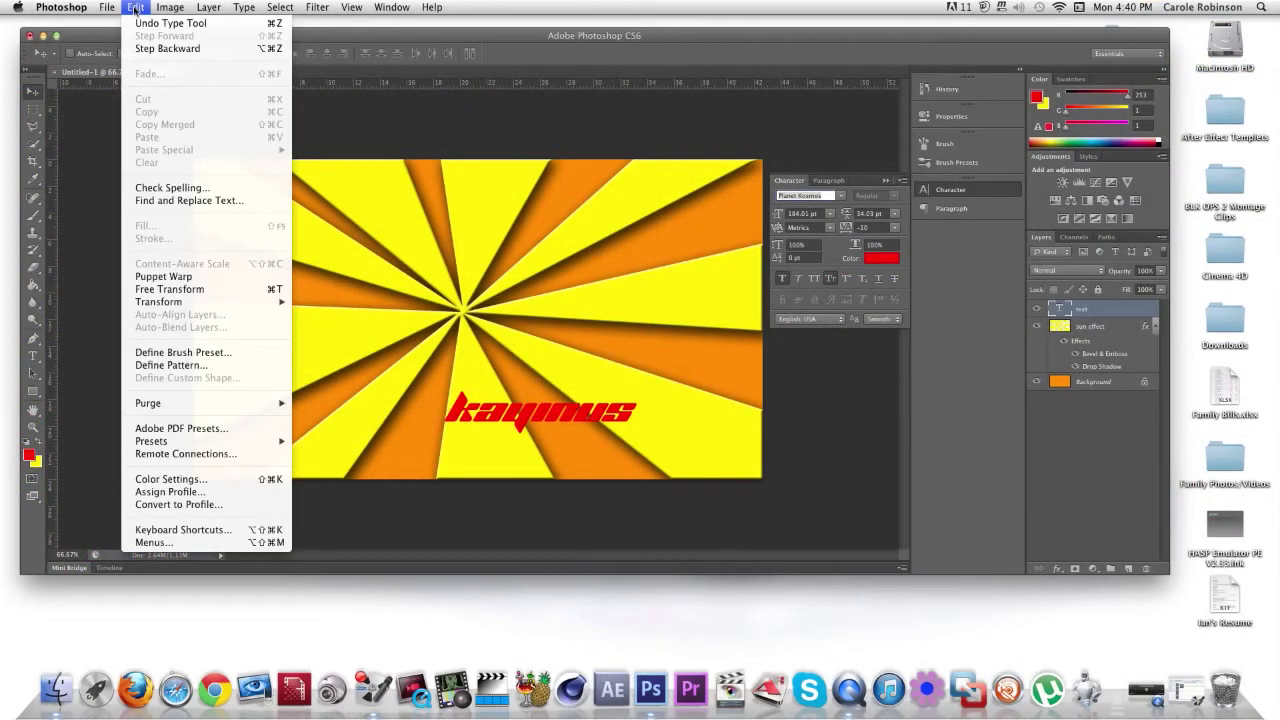
pyautogui.click(215, 289)
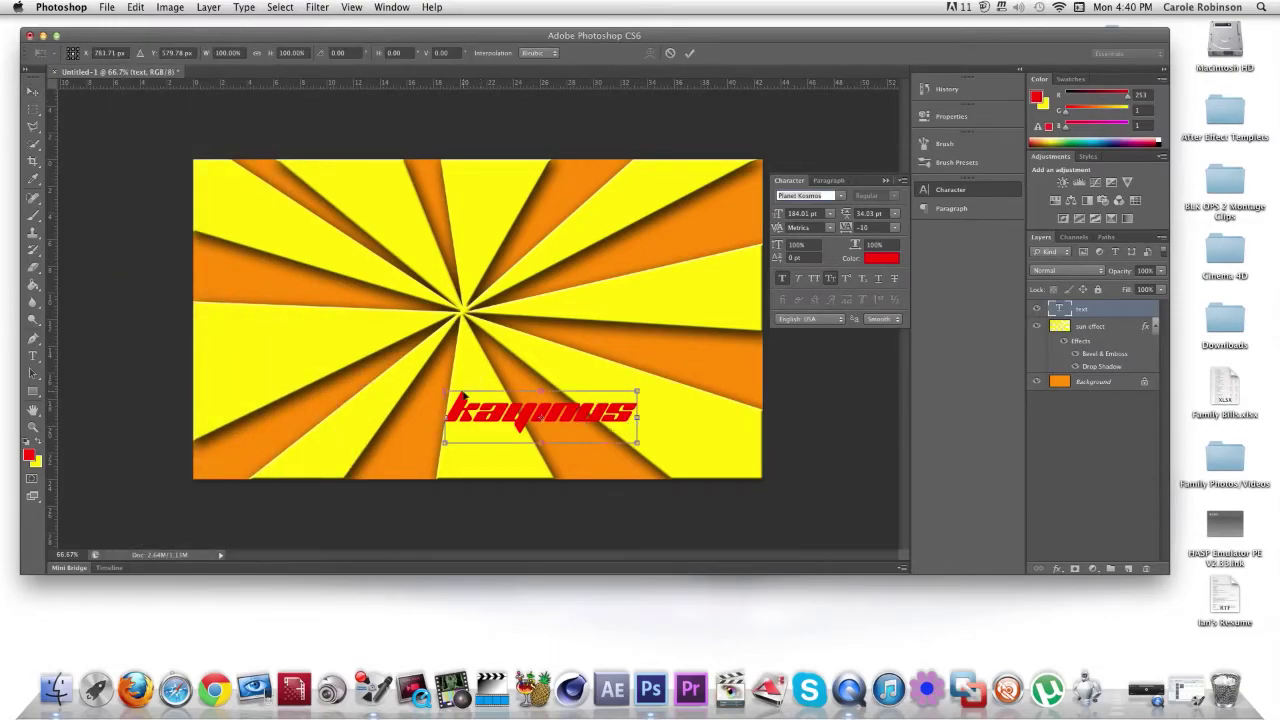
pyautogui.moveTo(443, 389); pyautogui.dragTo(211, 322)
pyautogui.moveTo(637, 386); pyautogui.dragTo(750, 388)
pyautogui.moveTo(487, 443); pyautogui.dragTo(566, 509)
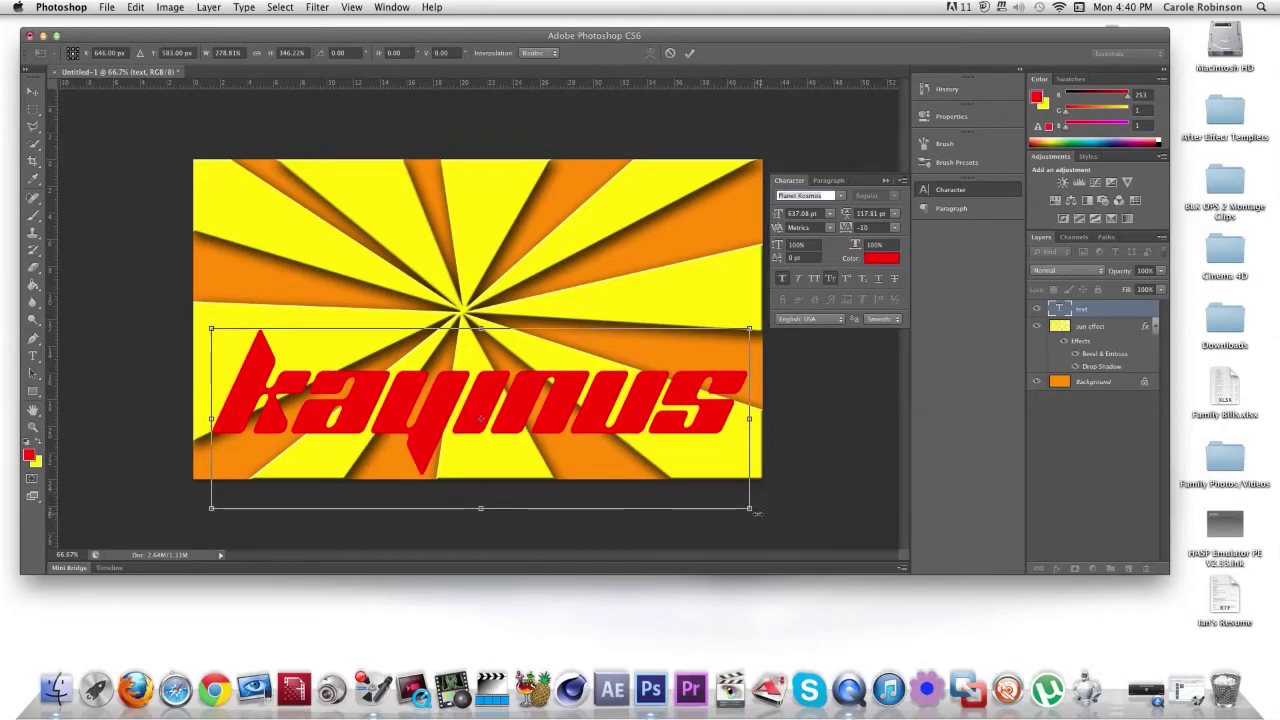
pyautogui.moveTo(750, 414); pyautogui.dragTo(762, 415)
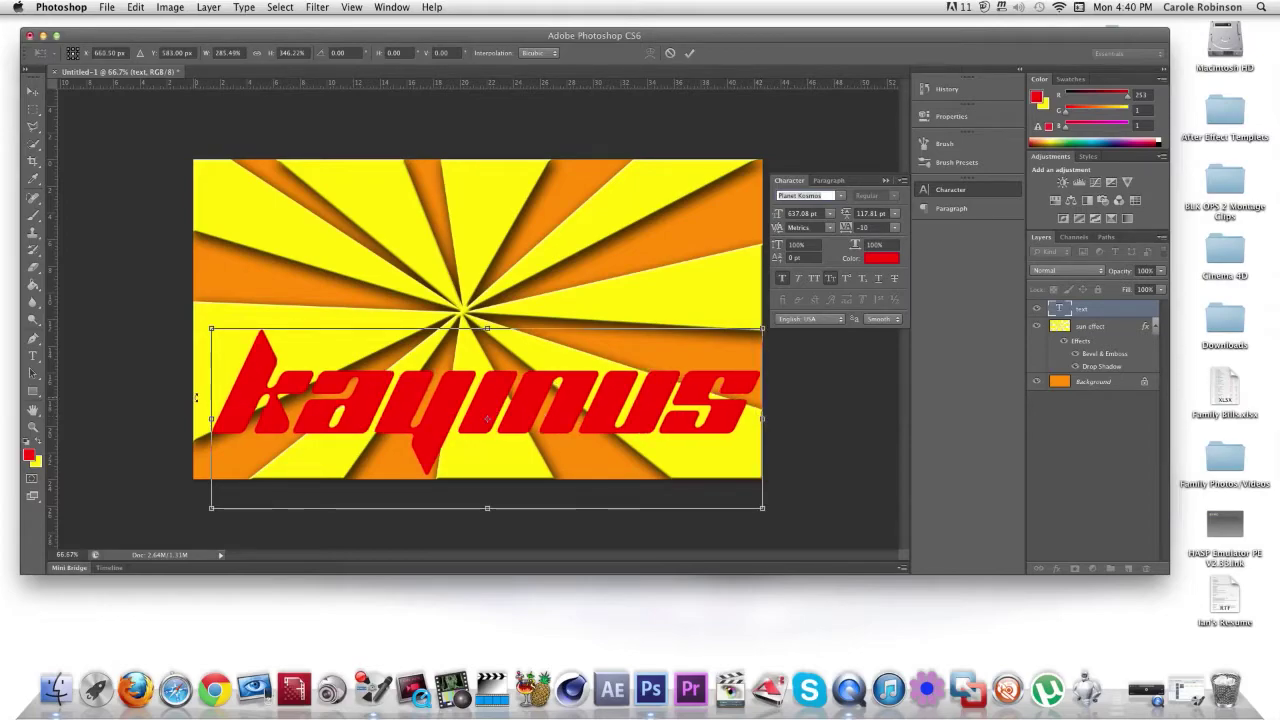
pyautogui.moveTo(211, 418); pyautogui.dragTo(203, 418)
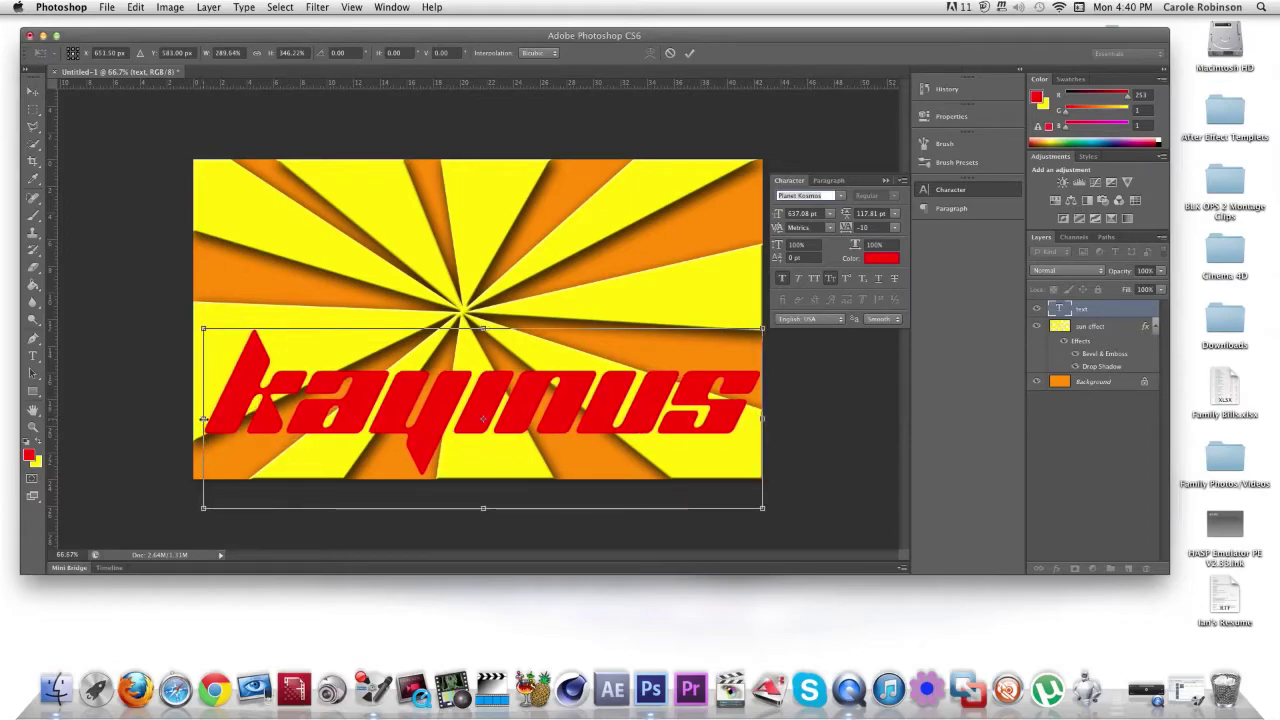
pyautogui.press('Return')
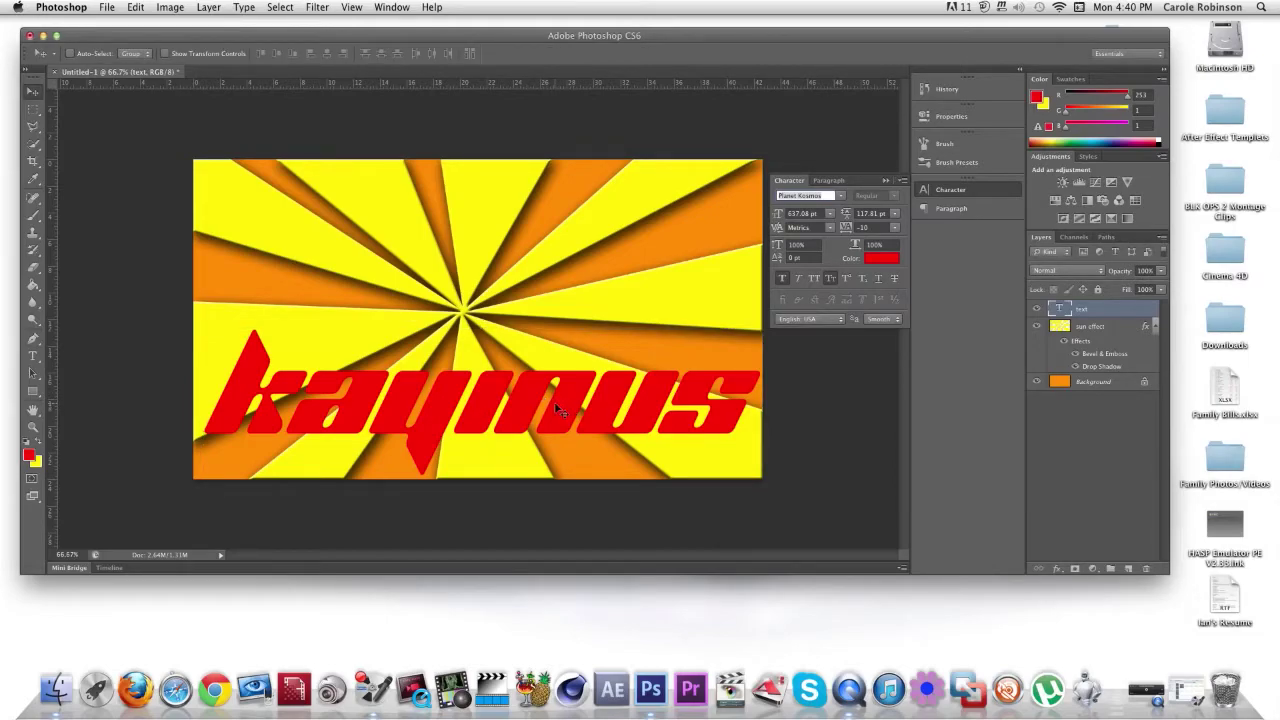
# Add a hard Drop Shadow to the text layer with 19 px distance, 9% spread and 0 px size
pyautogui.doubleClick(1136, 315)
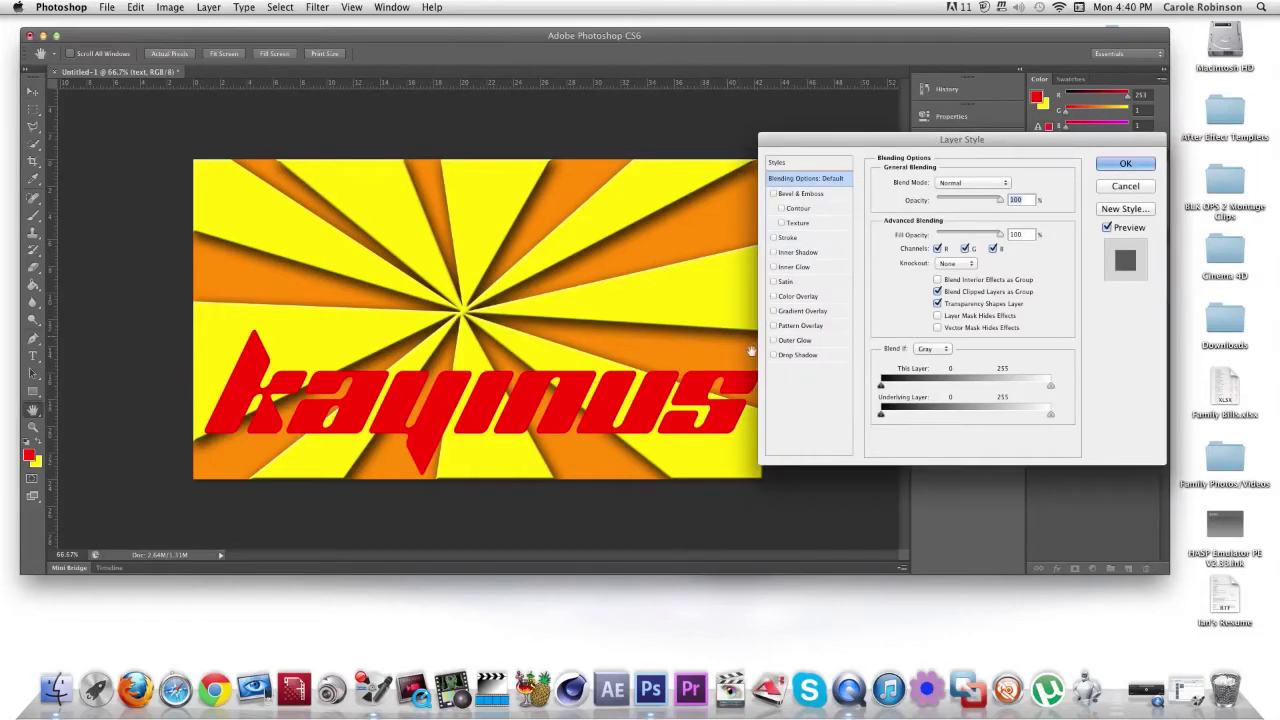
pyautogui.click(774, 356)
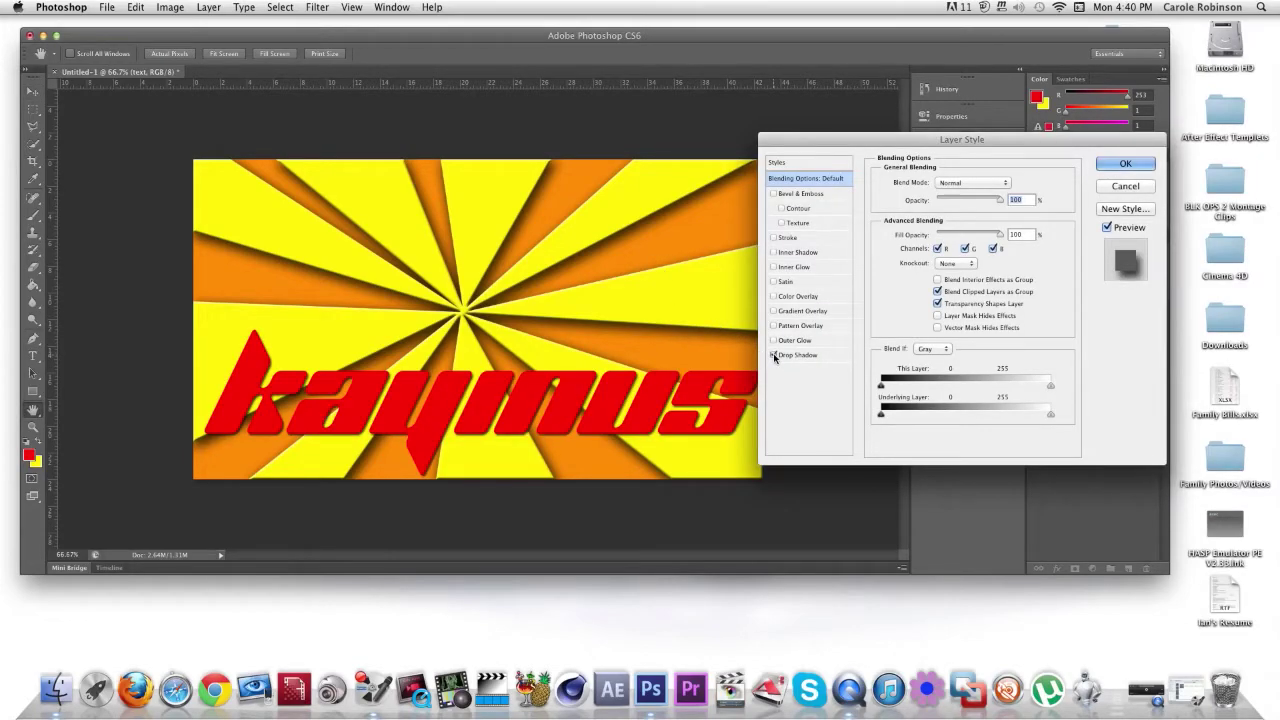
pyautogui.click(800, 355)
pyautogui.moveTo(921, 248)
pyautogui.mouseDown()
pyautogui.moveTo(933, 247)
pyautogui.moveTo(926, 261)
pyautogui.mouseUp()
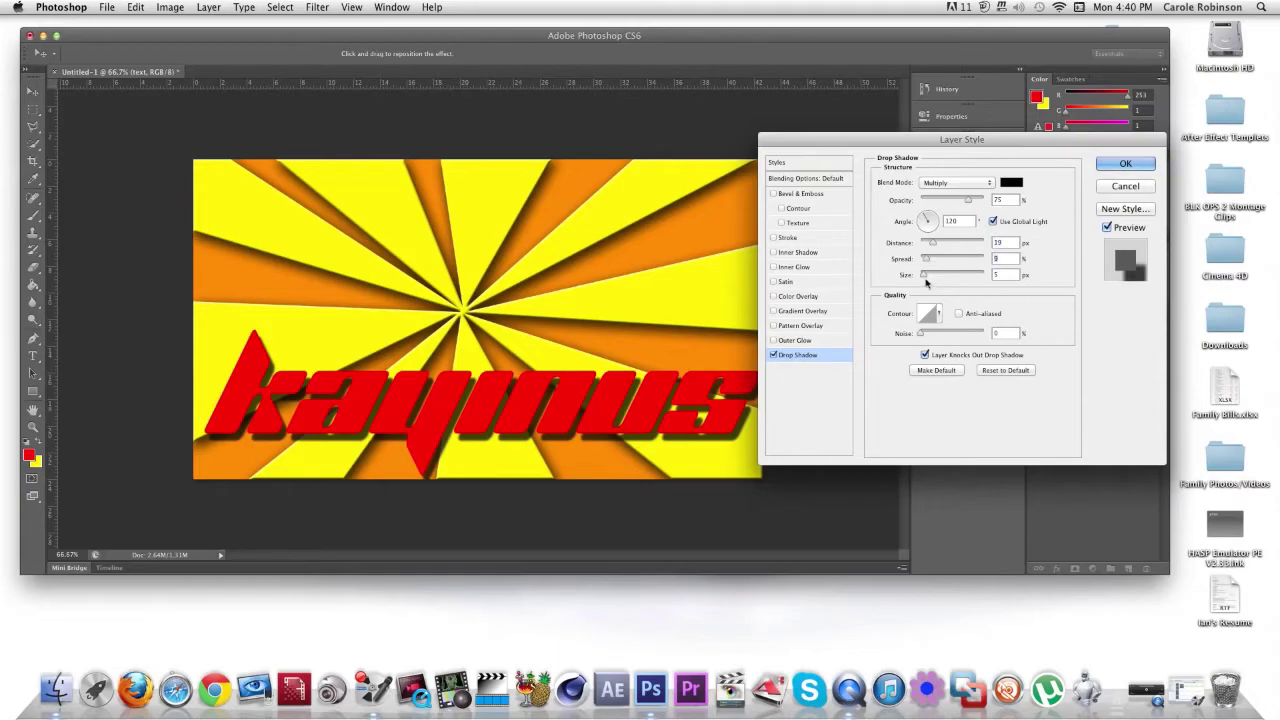
pyautogui.moveTo(923, 275); pyautogui.dragTo(918, 282)
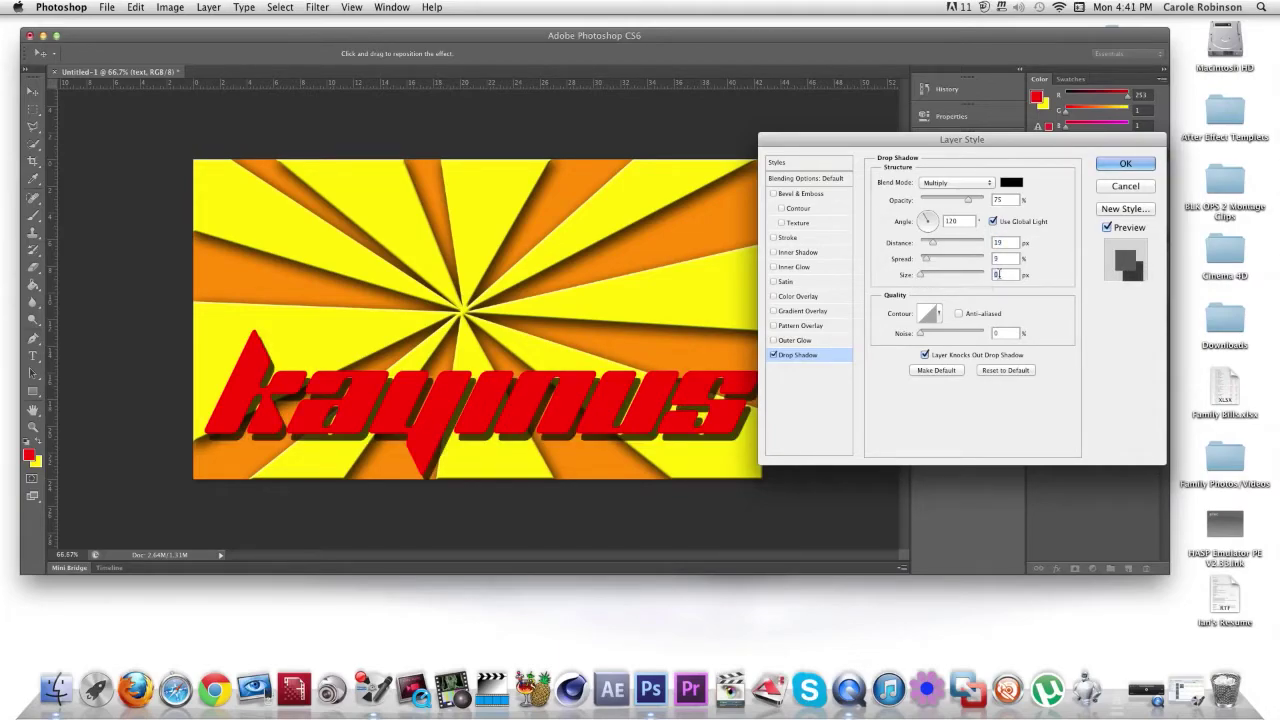
# Add Bevel & Emboss and an Outer Glow with 41% spread and about 18 px size to the text layer
pyautogui.click(773, 194)
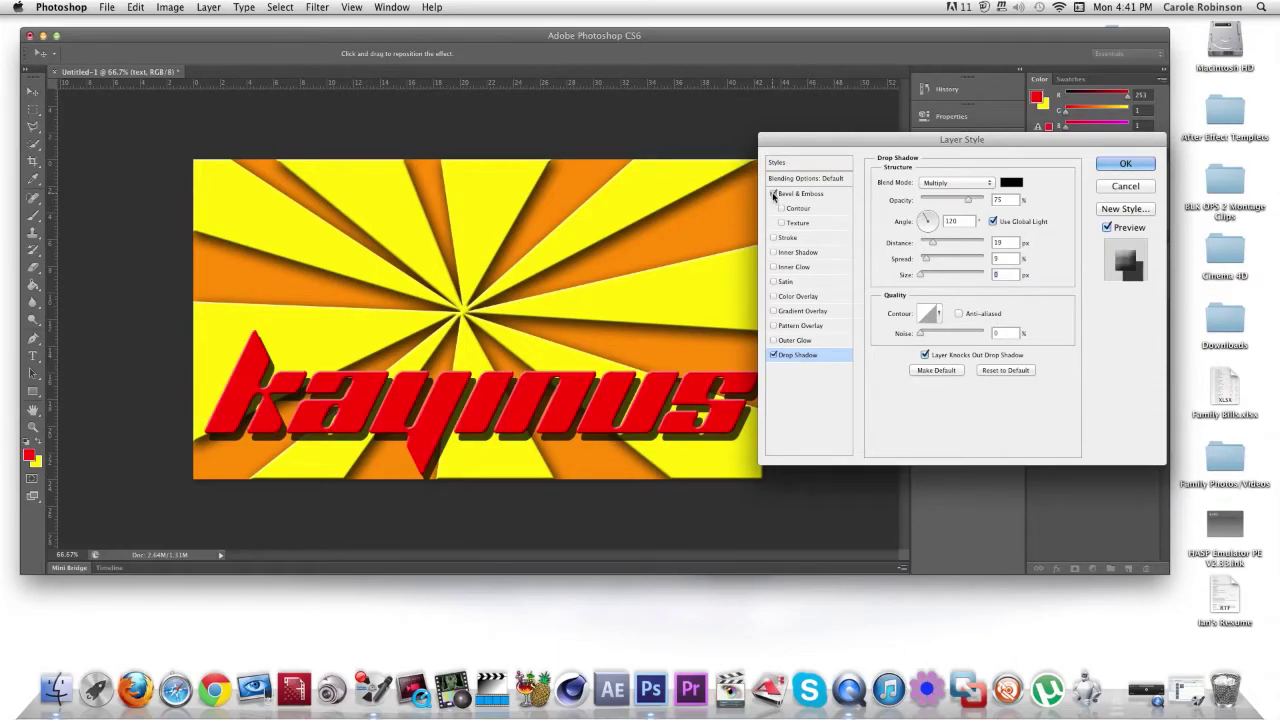
pyautogui.click(773, 341)
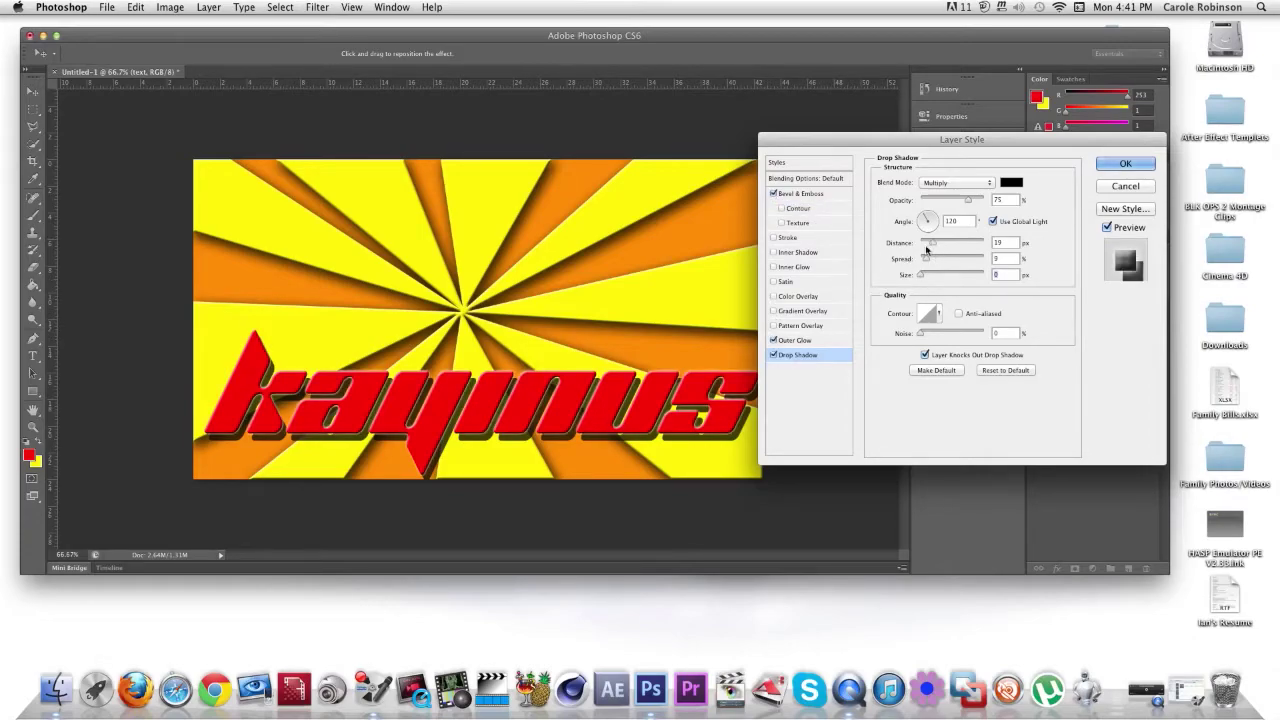
pyautogui.click(836, 341)
pyautogui.moveTo(922, 287); pyautogui.dragTo(935, 292)
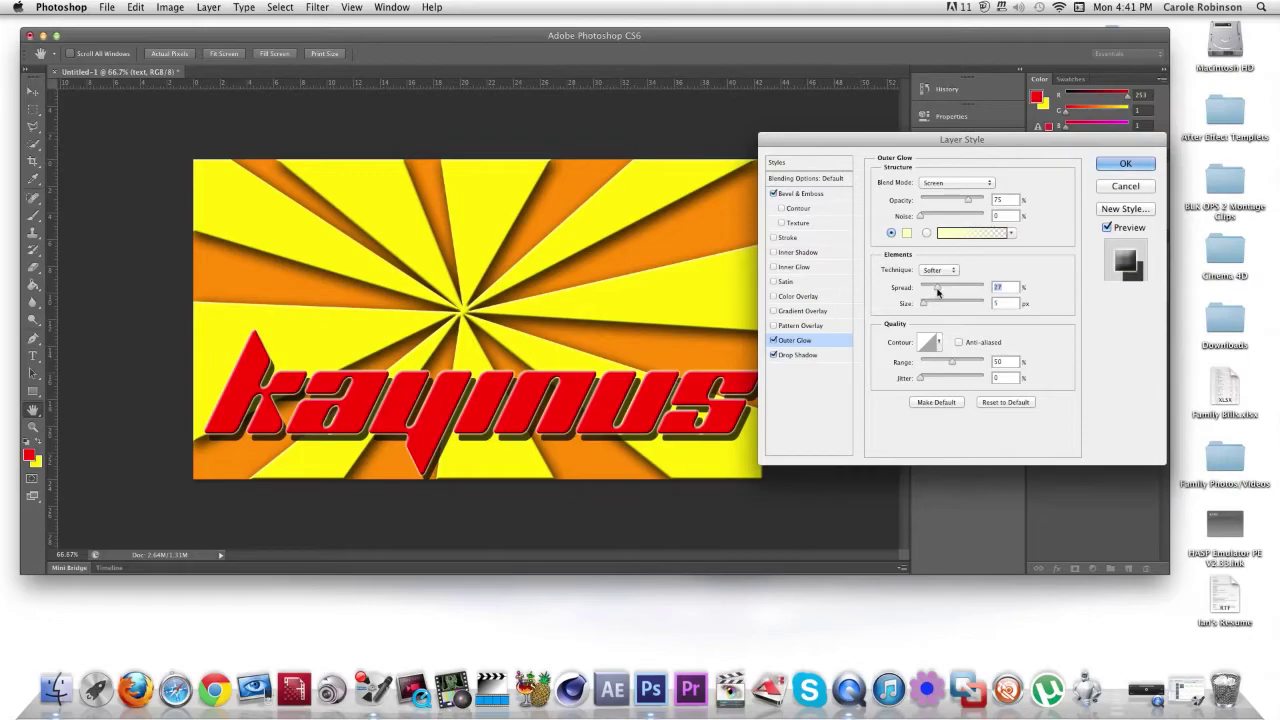
pyautogui.moveTo(943, 291); pyautogui.dragTo(931, 306)
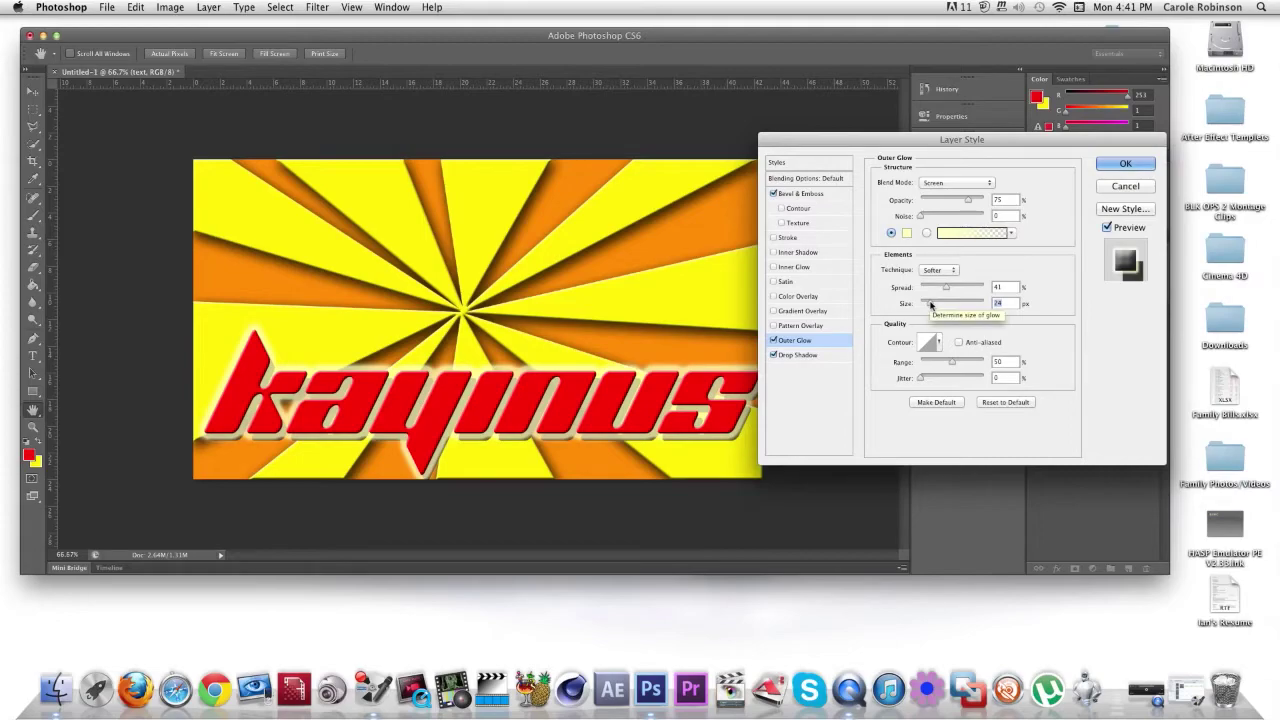
pyautogui.moveTo(931, 306); pyautogui.dragTo(921, 306)
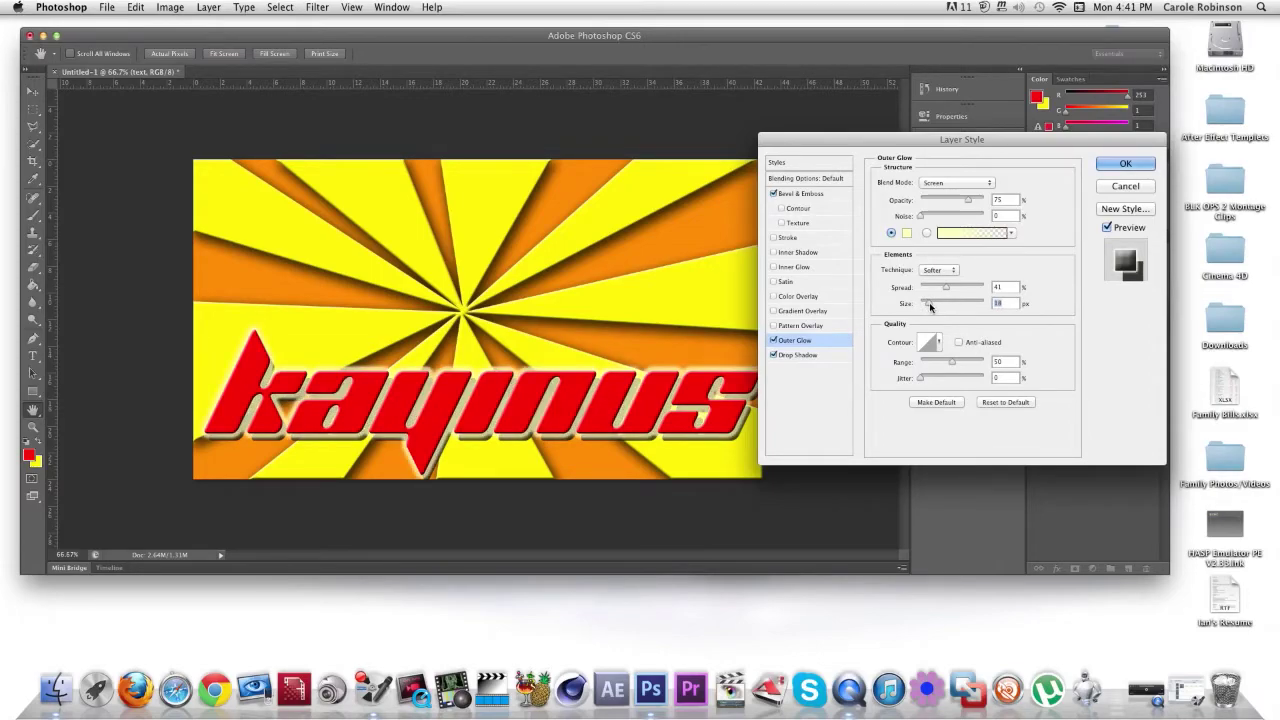
pyautogui.press('Return')
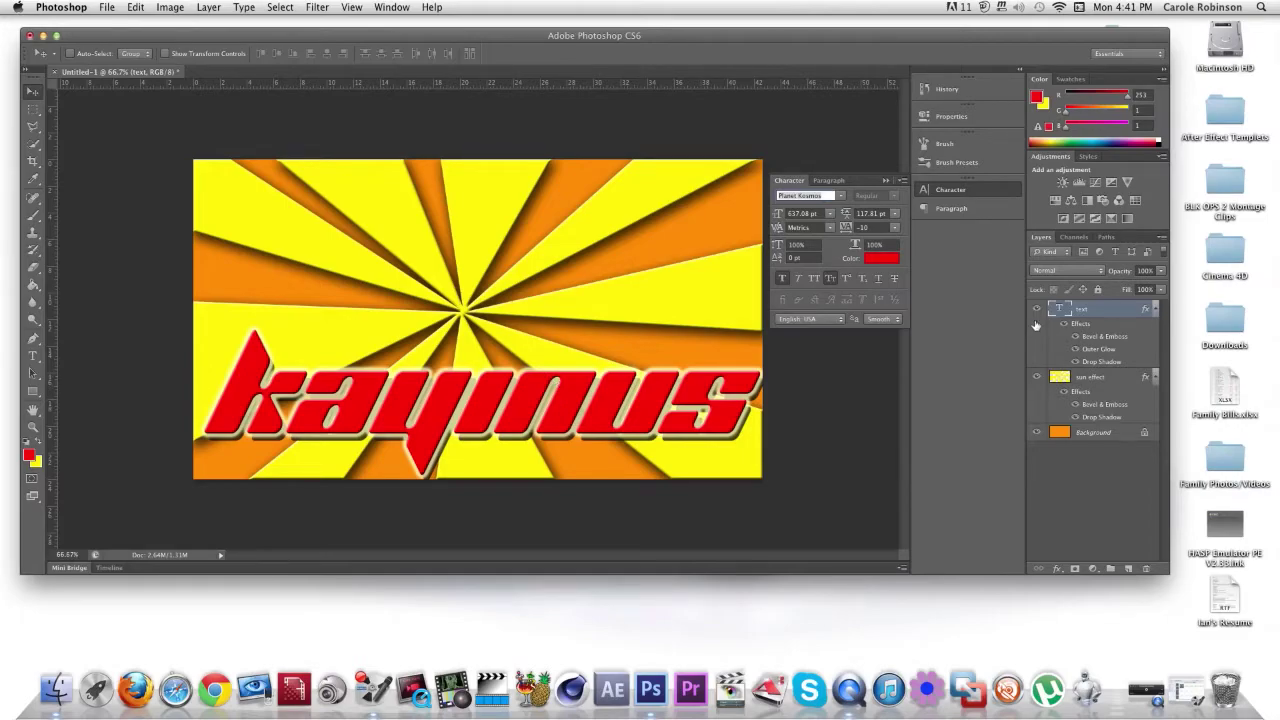
# Add an Inner Shadow with default settings to the text layer's style
pyautogui.doubleClick(1146, 315)
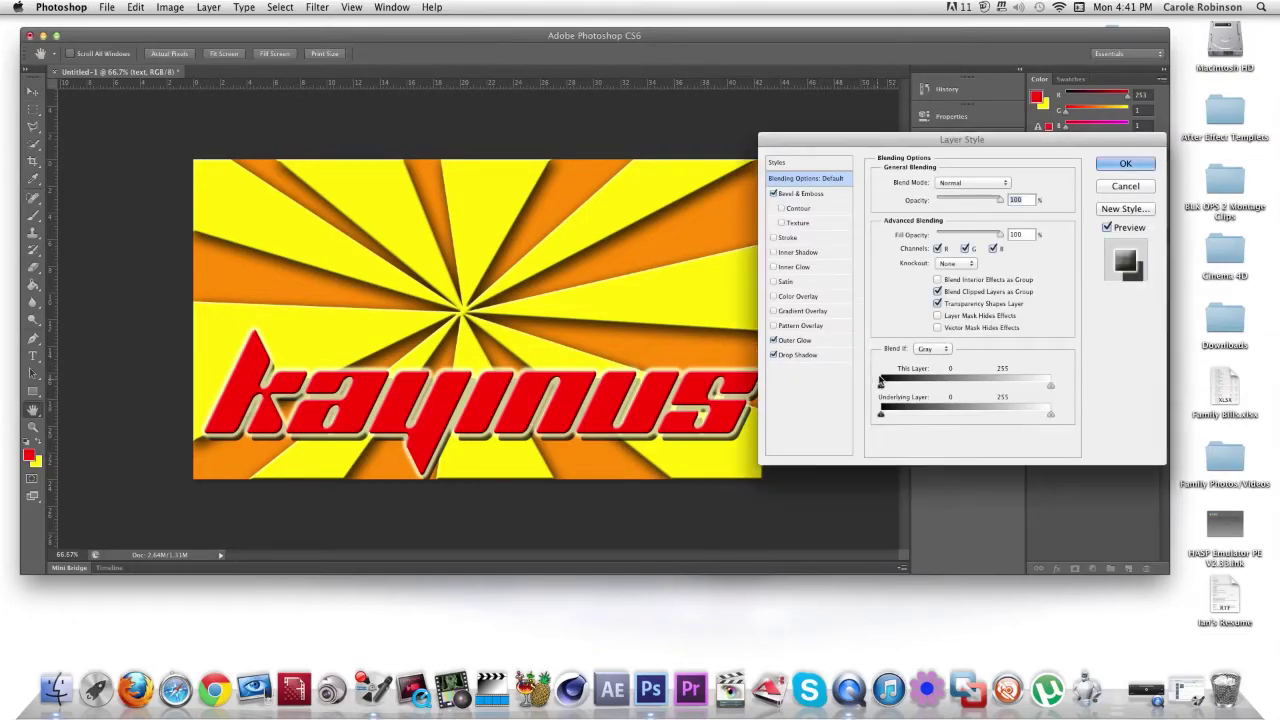
pyautogui.click(774, 252)
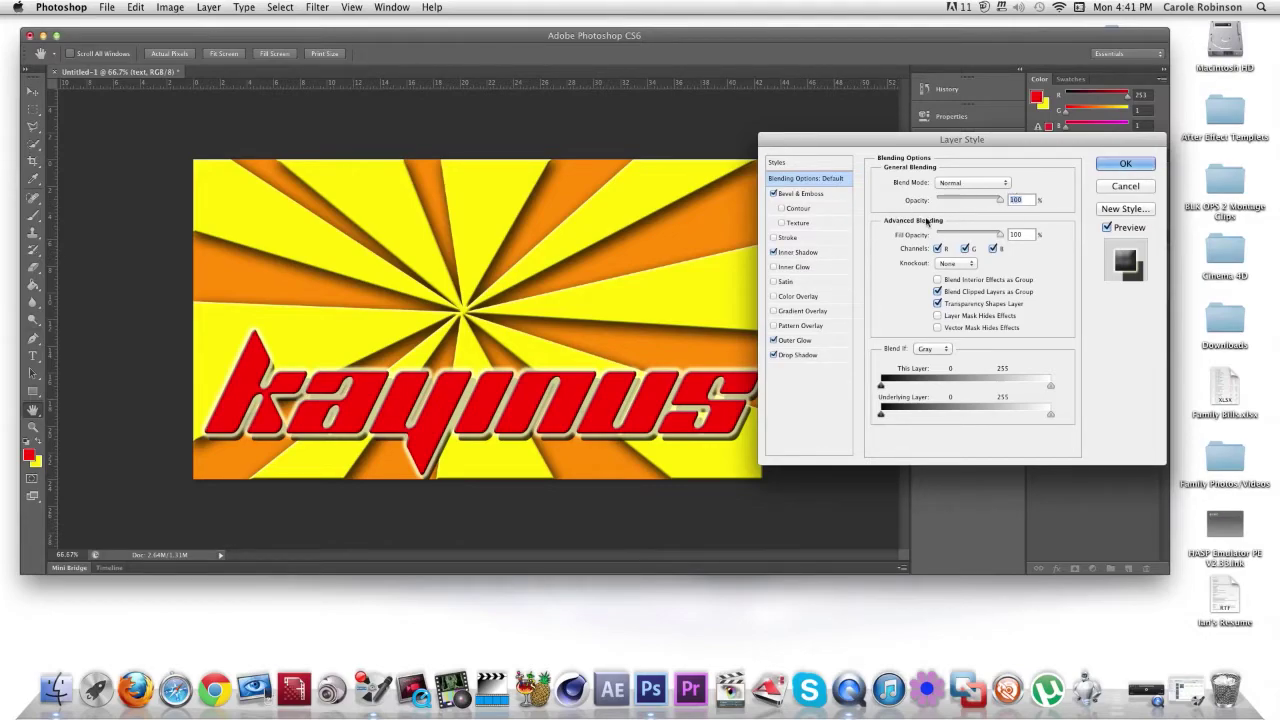
pyautogui.click(1122, 165)
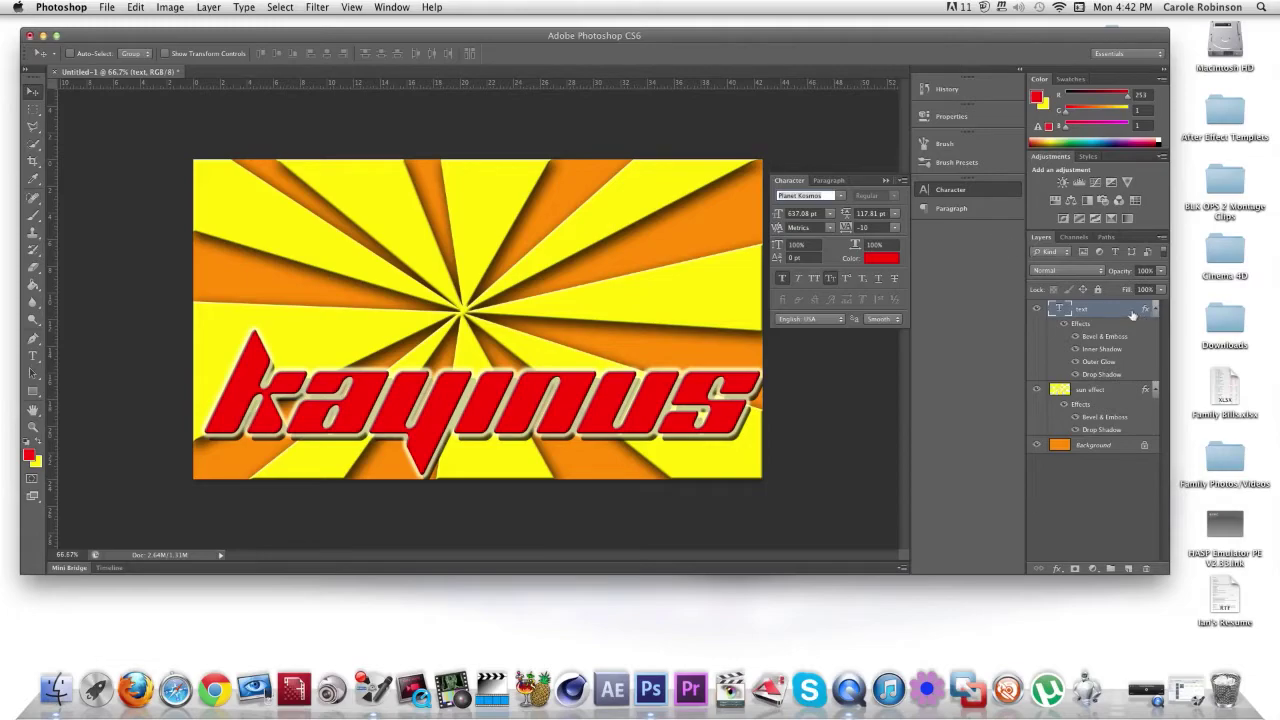
# Nudge the KAYINUS text about 10 px to the left with Free Transform and commit the move
pyautogui.press('super+t')
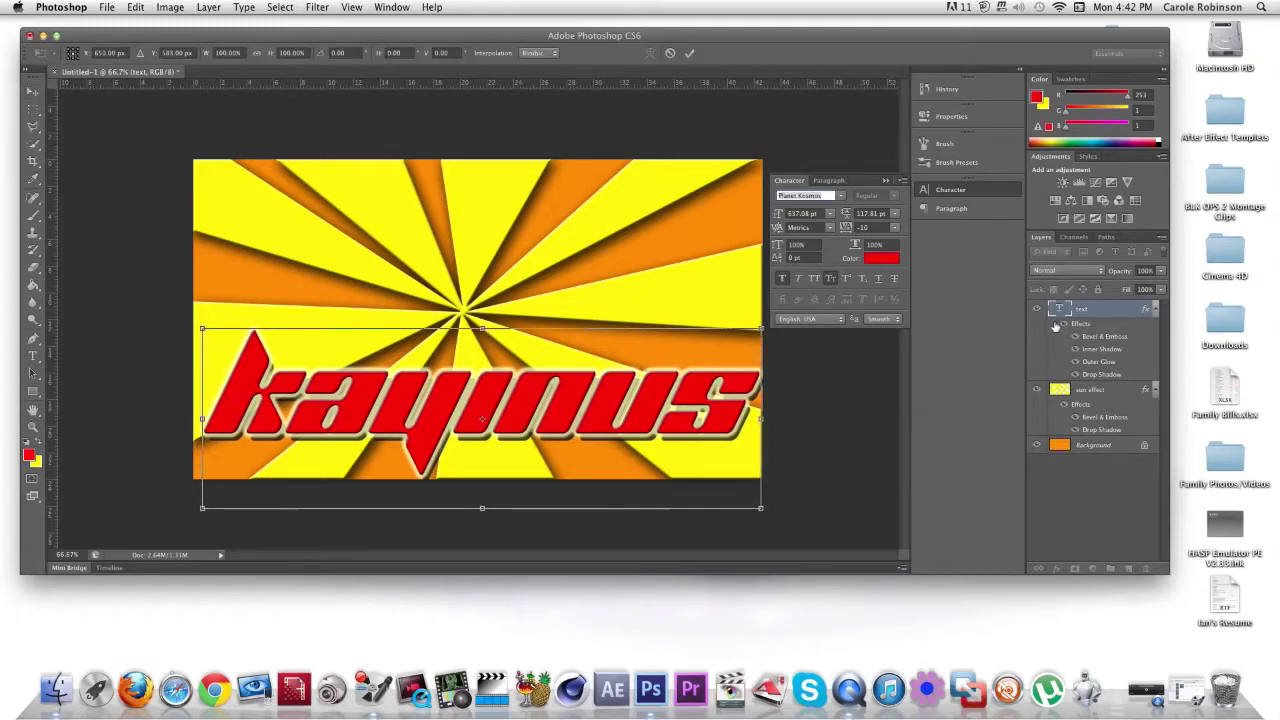
pyautogui.press('Left')
pyautogui.press('Left')
pyautogui.press('Left')
pyautogui.press('Left')
pyautogui.press('Left')
pyautogui.press('Left')
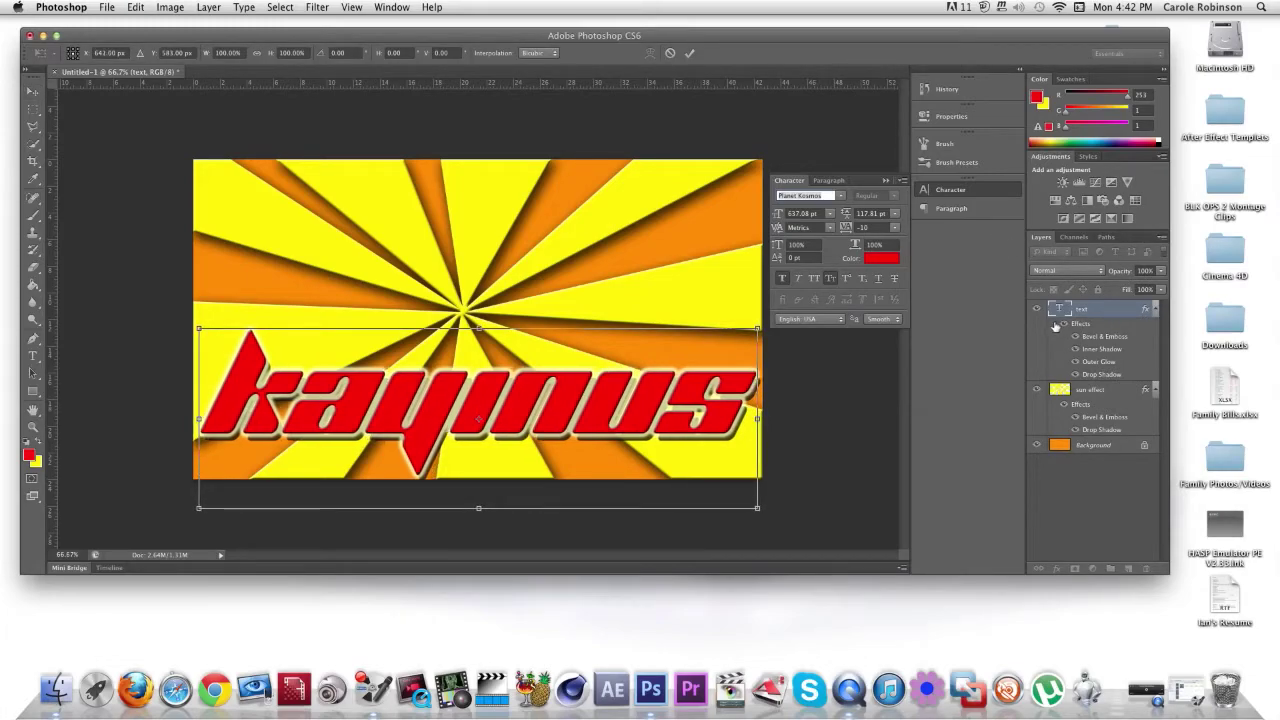
pyautogui.press('Return')
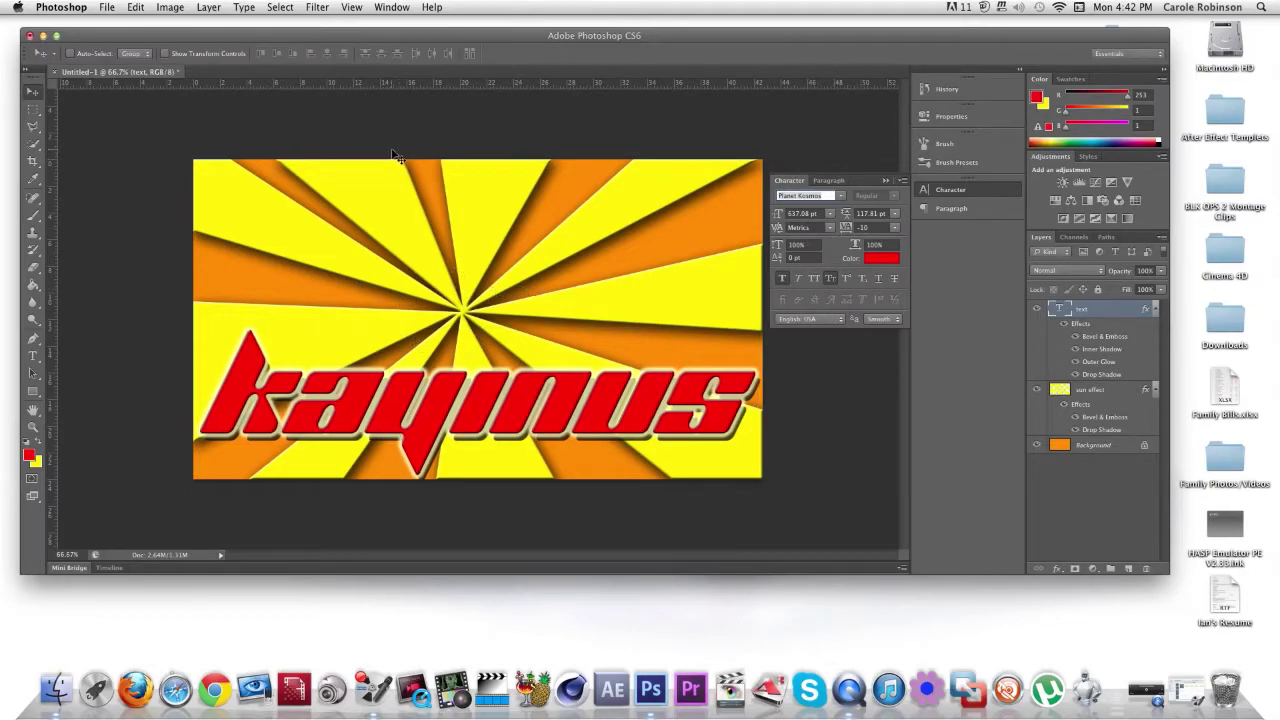
# Create a new layer named "picture" above the text layer
pyautogui.click(208, 7)
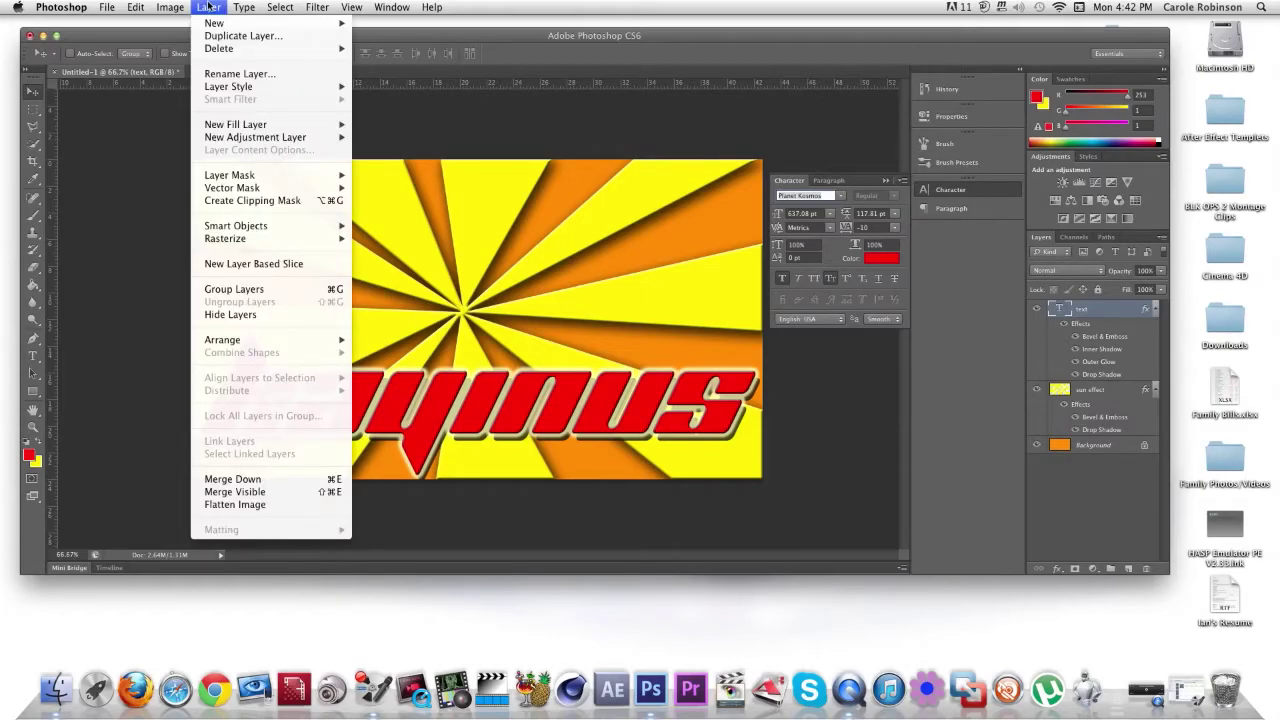
pyautogui.moveTo(230, 22)
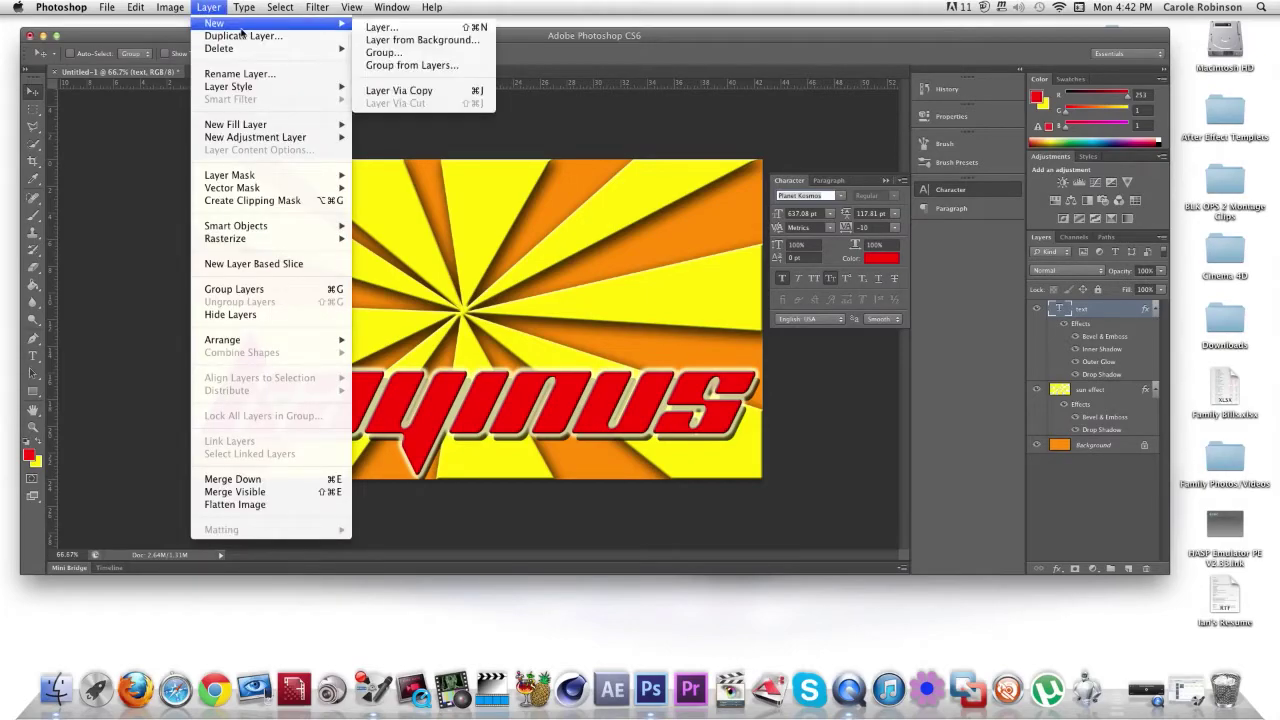
pyautogui.click(414, 27)
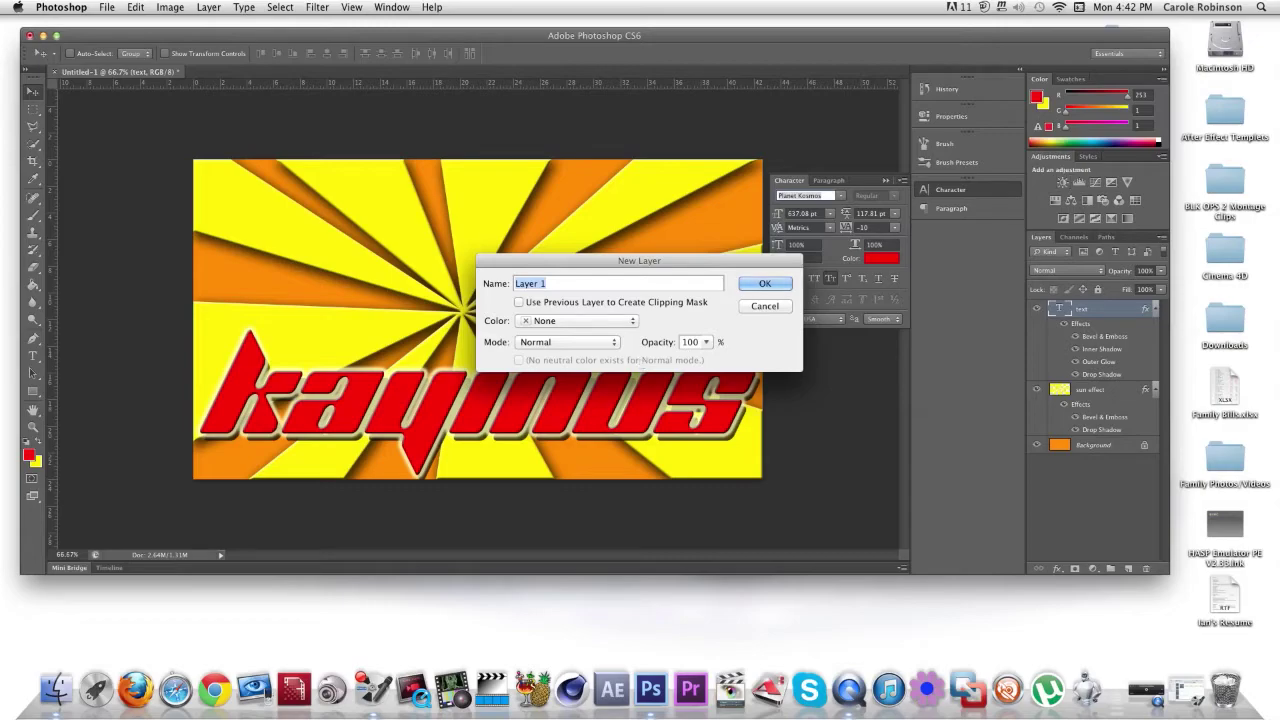
pyautogui.write('picture')
pyautogui.press('Return')
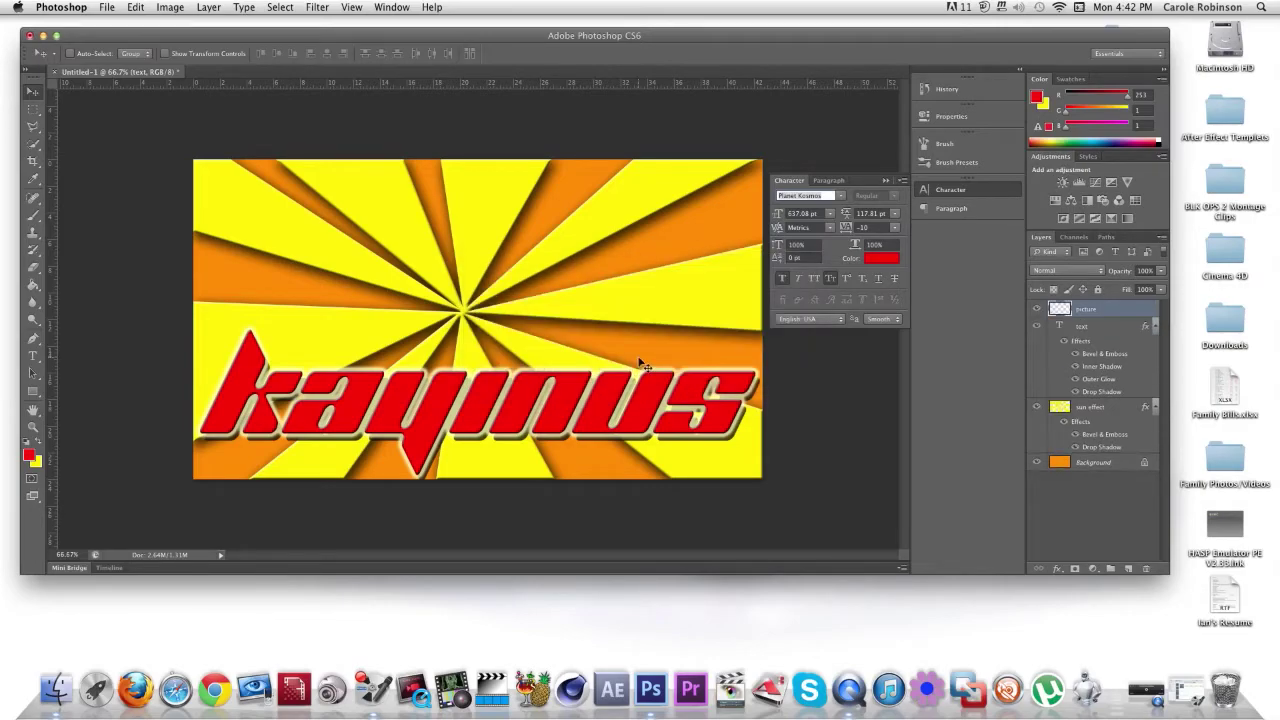
# Place the 717 × 960 JPEG portrait from the Kayinus' YouTube folder at its default size, with its layer above the text layer
pyautogui.click(116, 8)
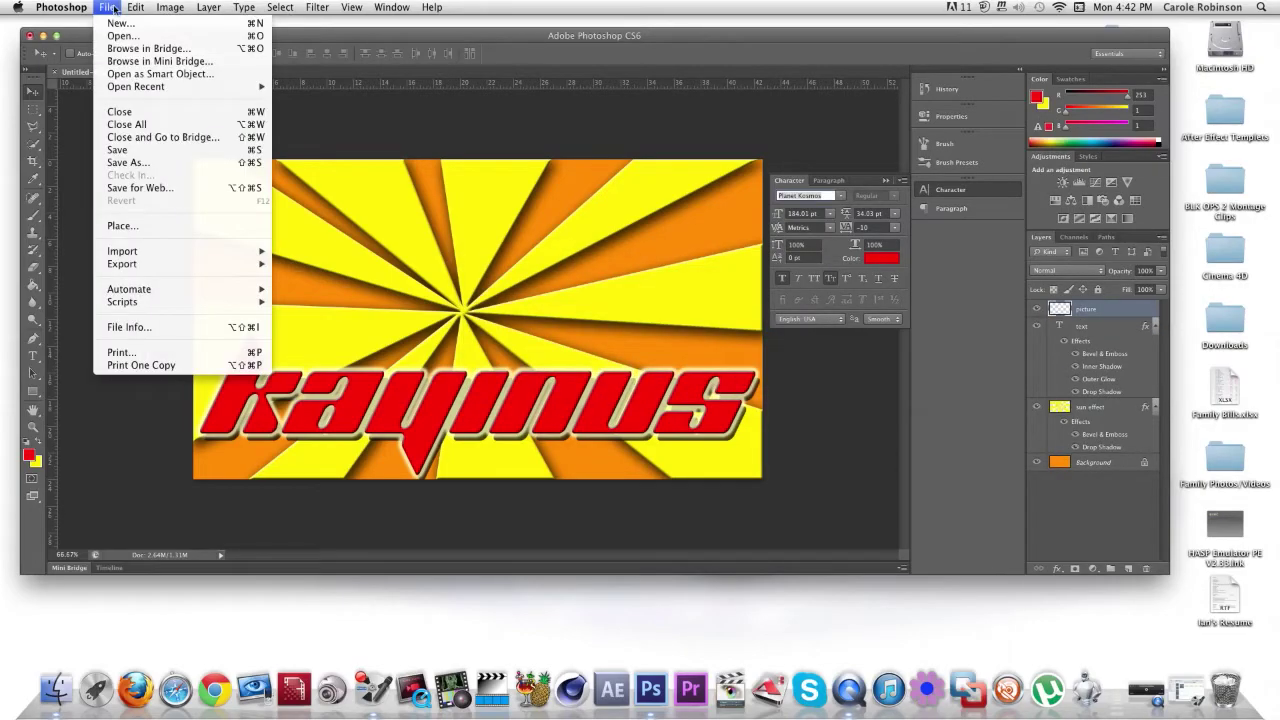
pyautogui.click(154, 225)
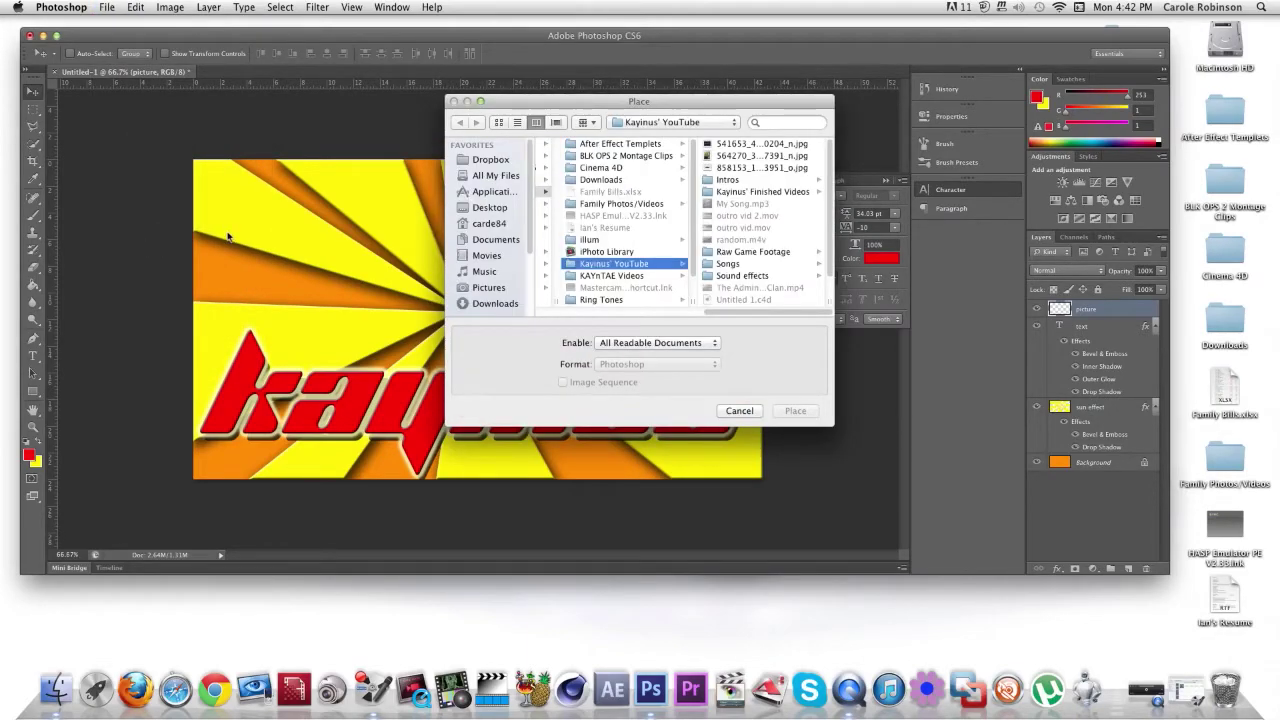
pyautogui.click(744, 167)
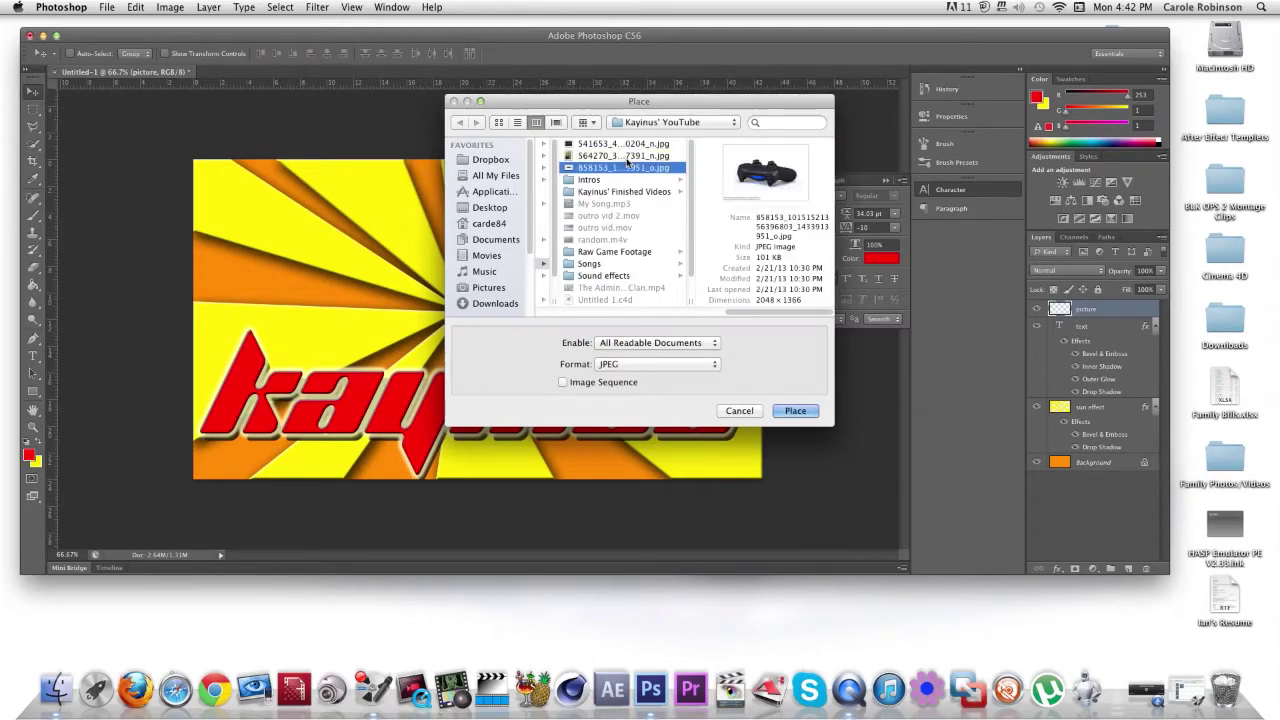
pyautogui.click(627, 157)
pyautogui.click(622, 145)
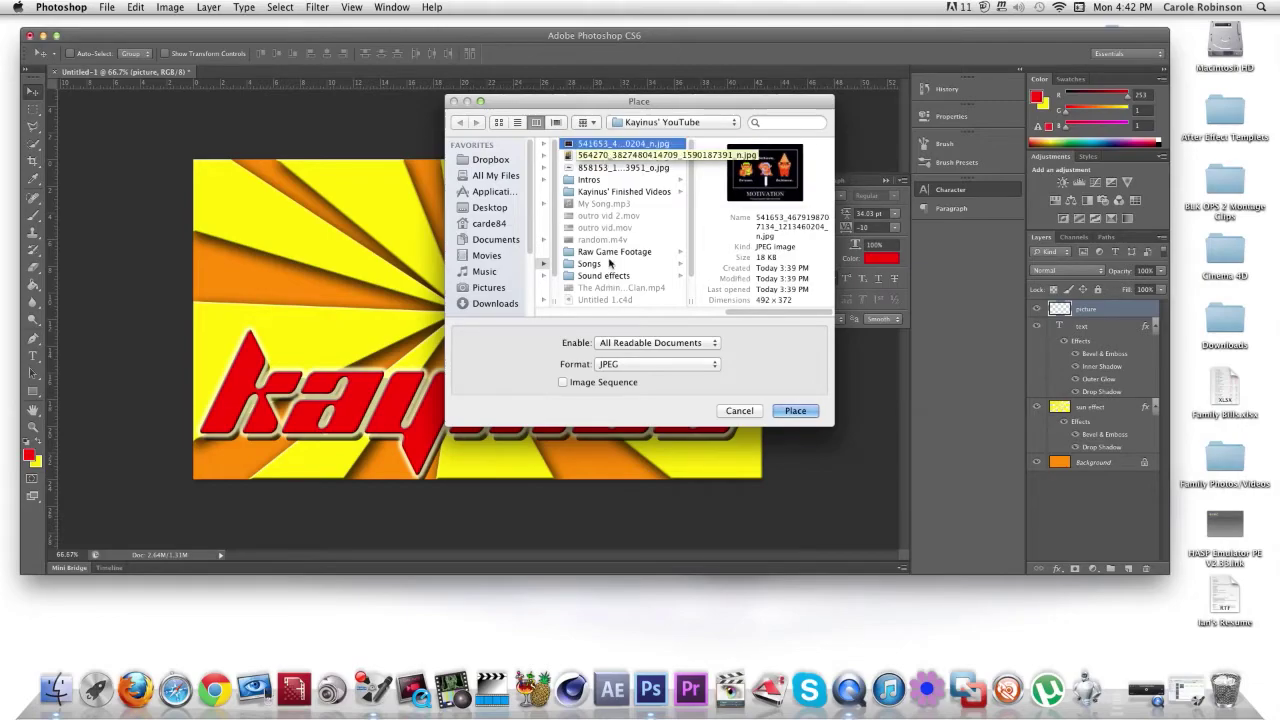
pyautogui.click(622, 156)
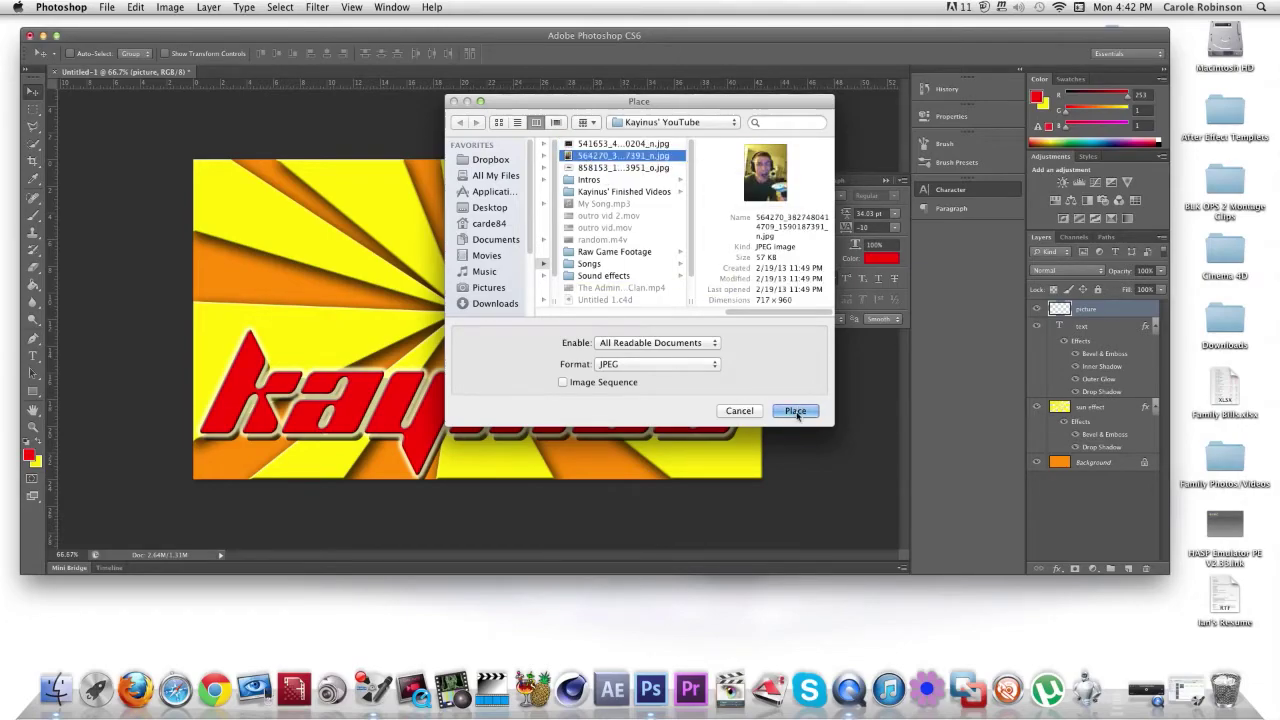
pyautogui.click(795, 411)
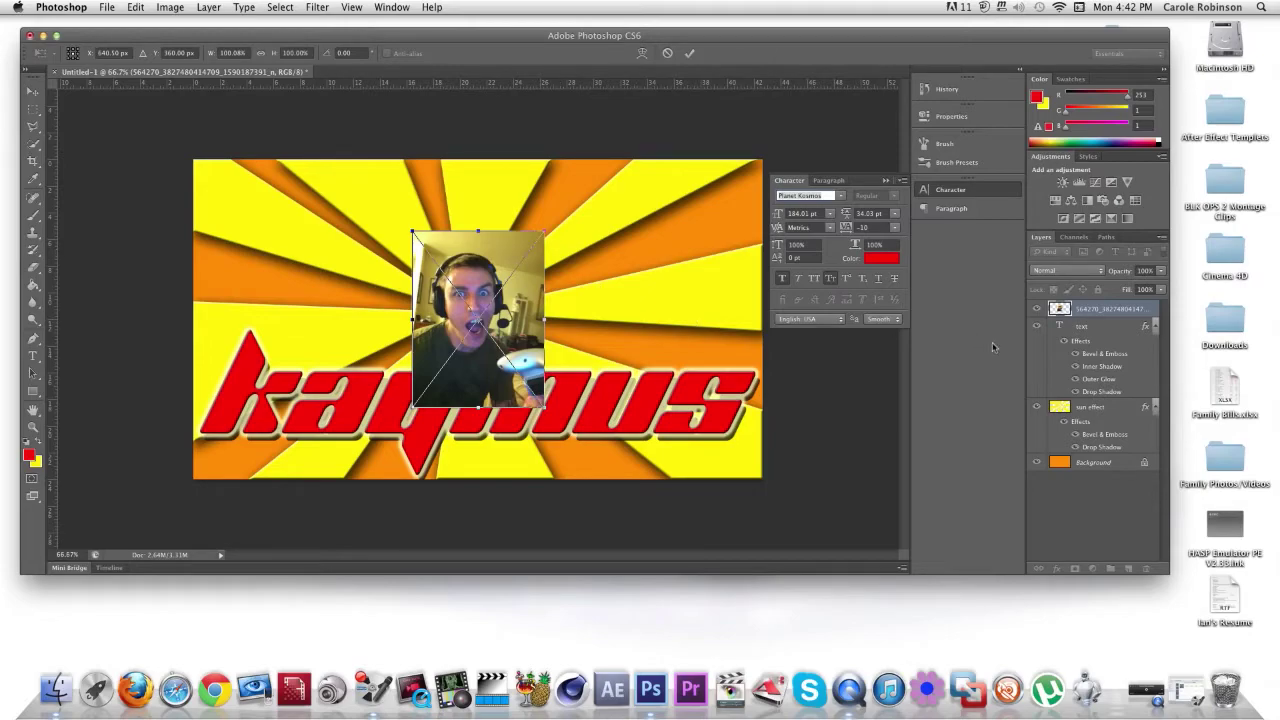
pyautogui.press('Return')
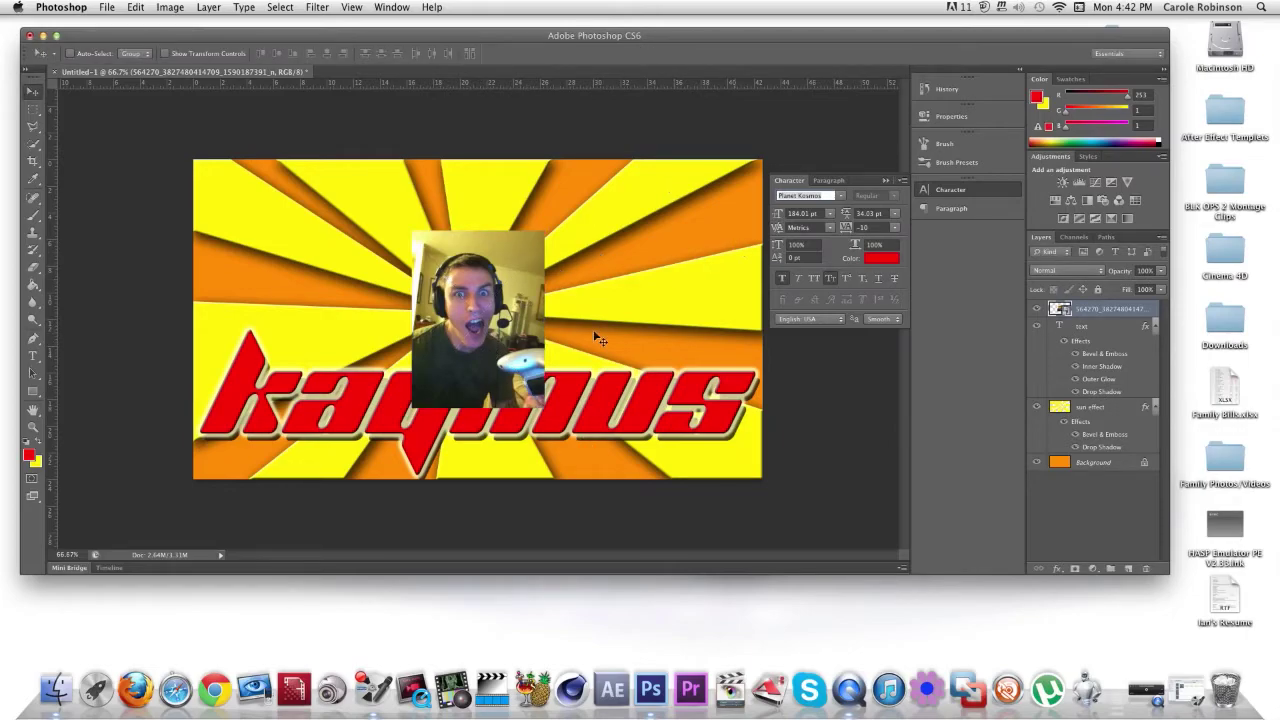
pyautogui.moveTo(1111, 311); pyautogui.dragTo(1113, 400)
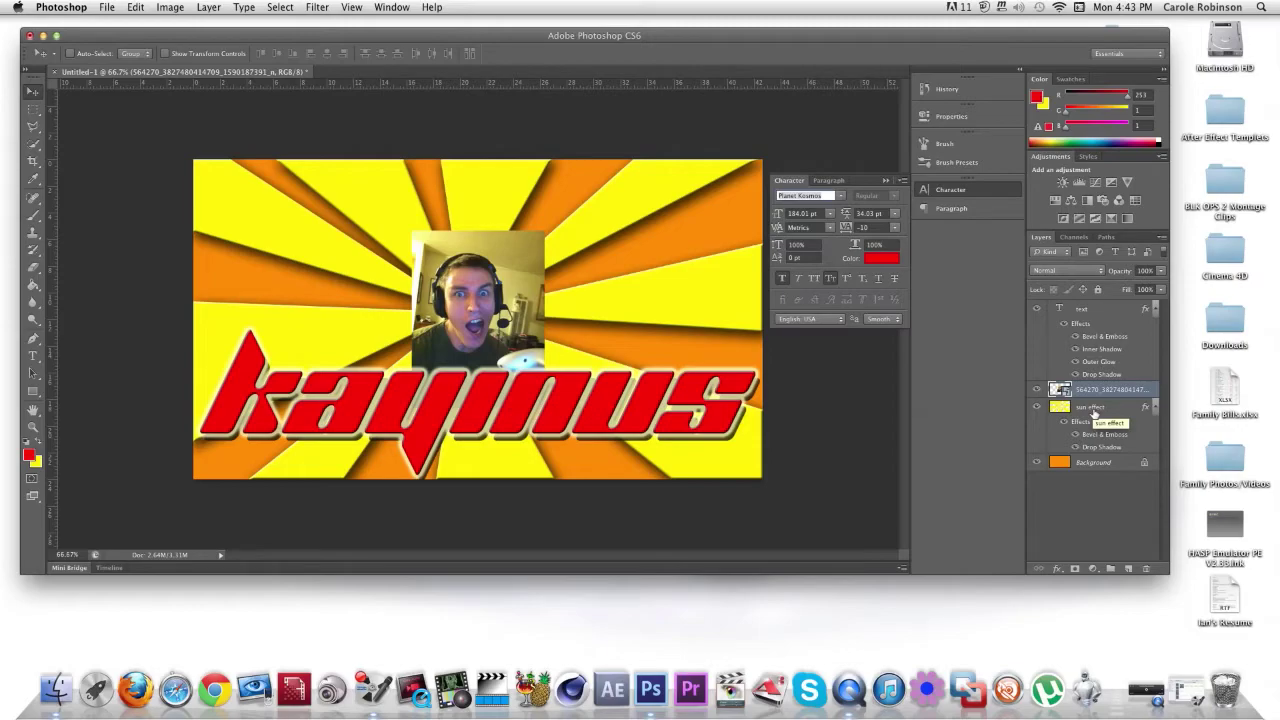
pyautogui.moveTo(1095, 395); pyautogui.dragTo(1104, 311)
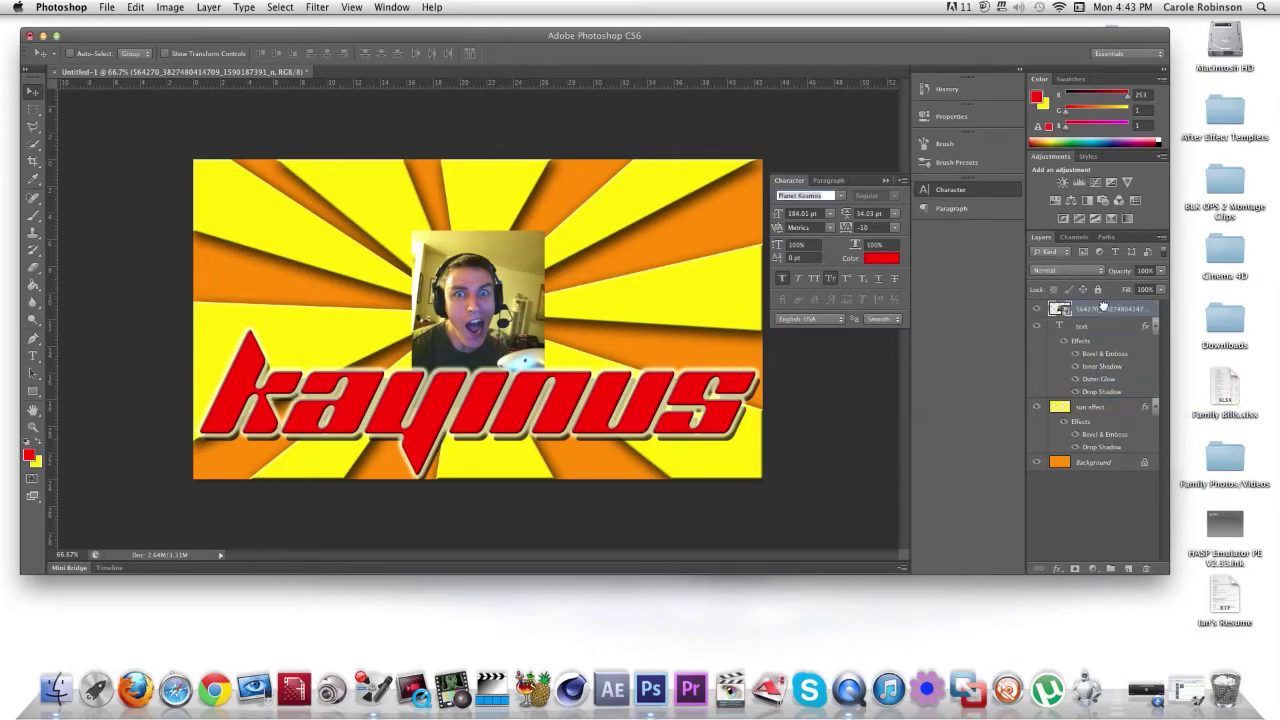
# Outline the man with his headset, shoulders and handheld device using the Polygonal Lasso, leaving out the microphone and room background
pyautogui.press('z')
pyautogui.click(480, 339)
pyautogui.doubleClick(484, 338)
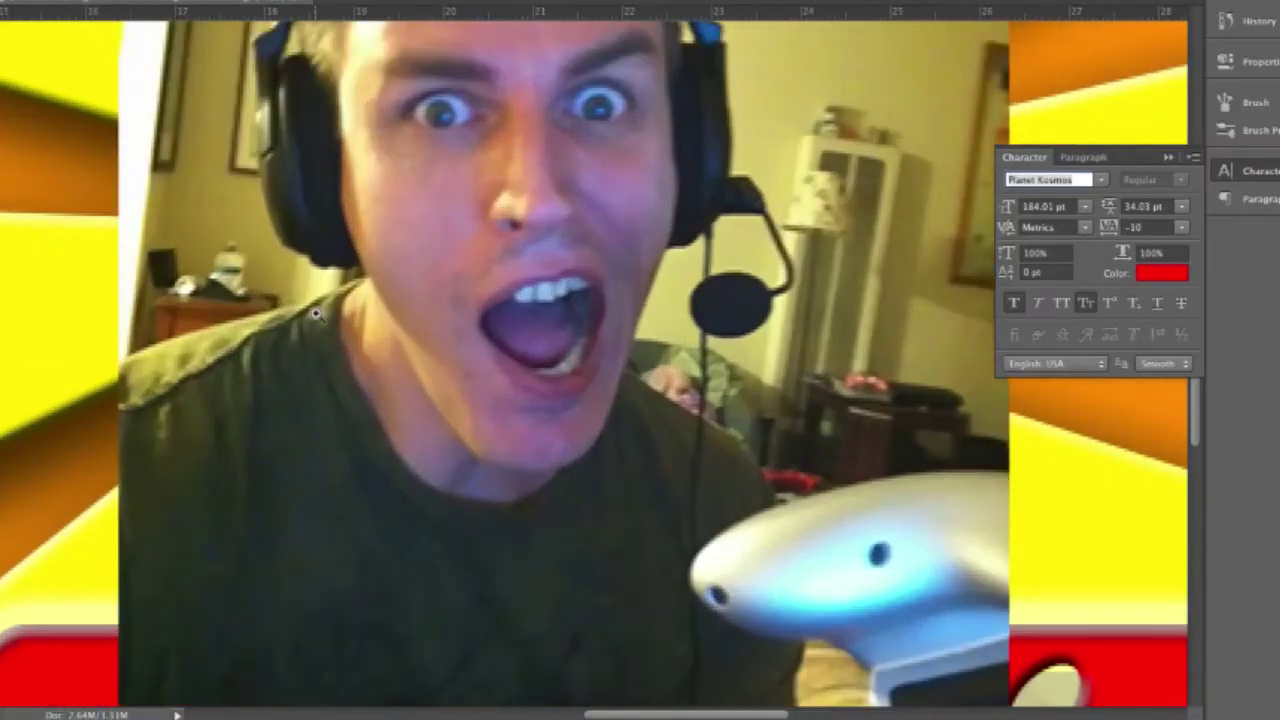
pyautogui.scroll(10, 313, 314)
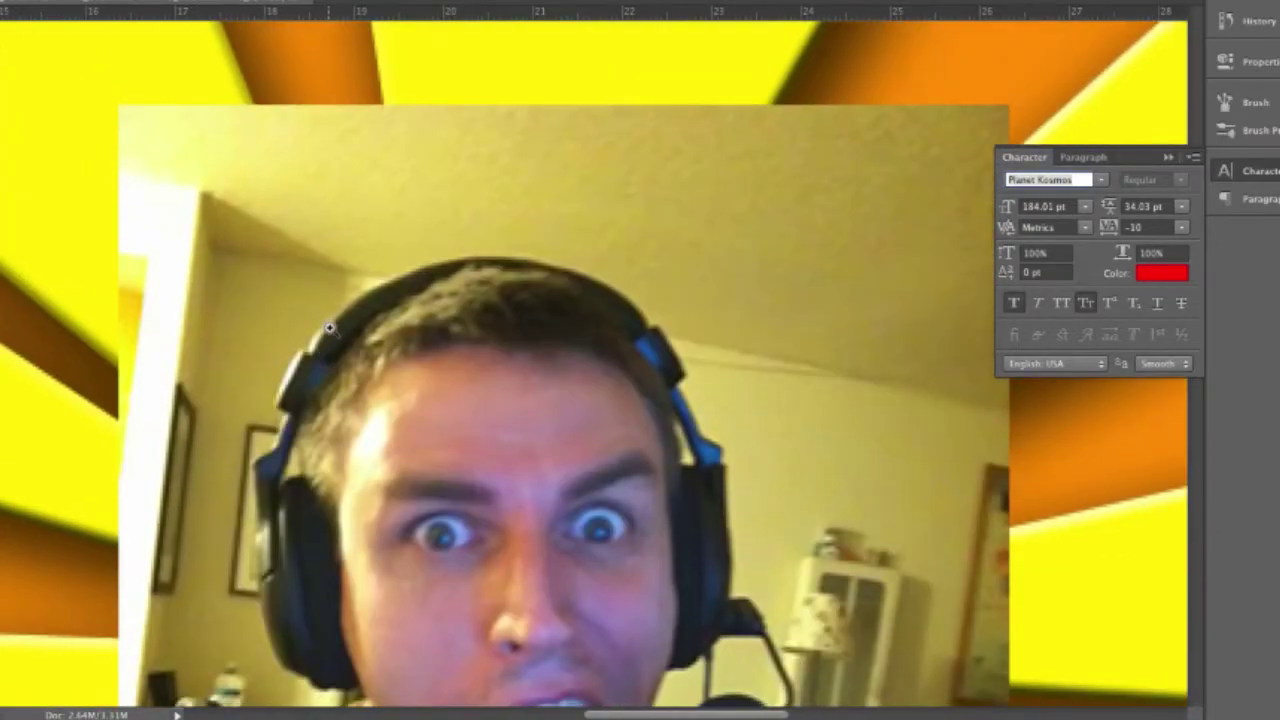
pyautogui.scroll(-6, 329, 328)
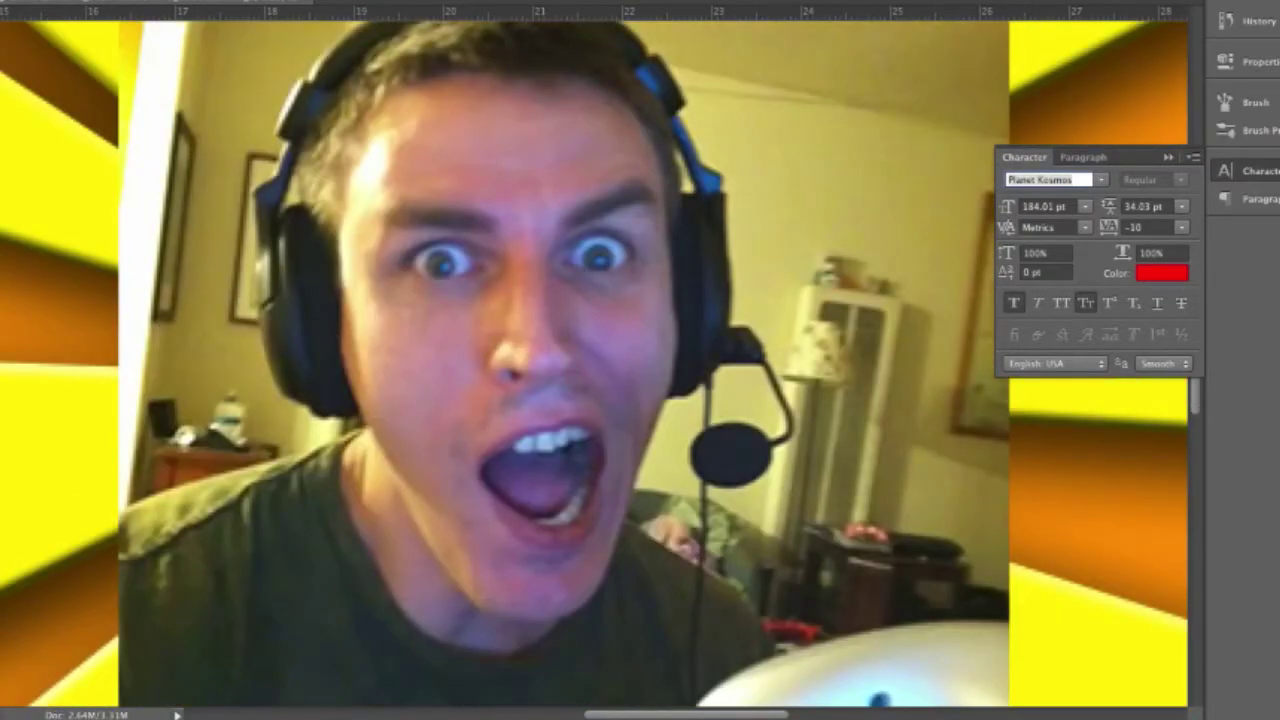
pyautogui.click(112, 511)
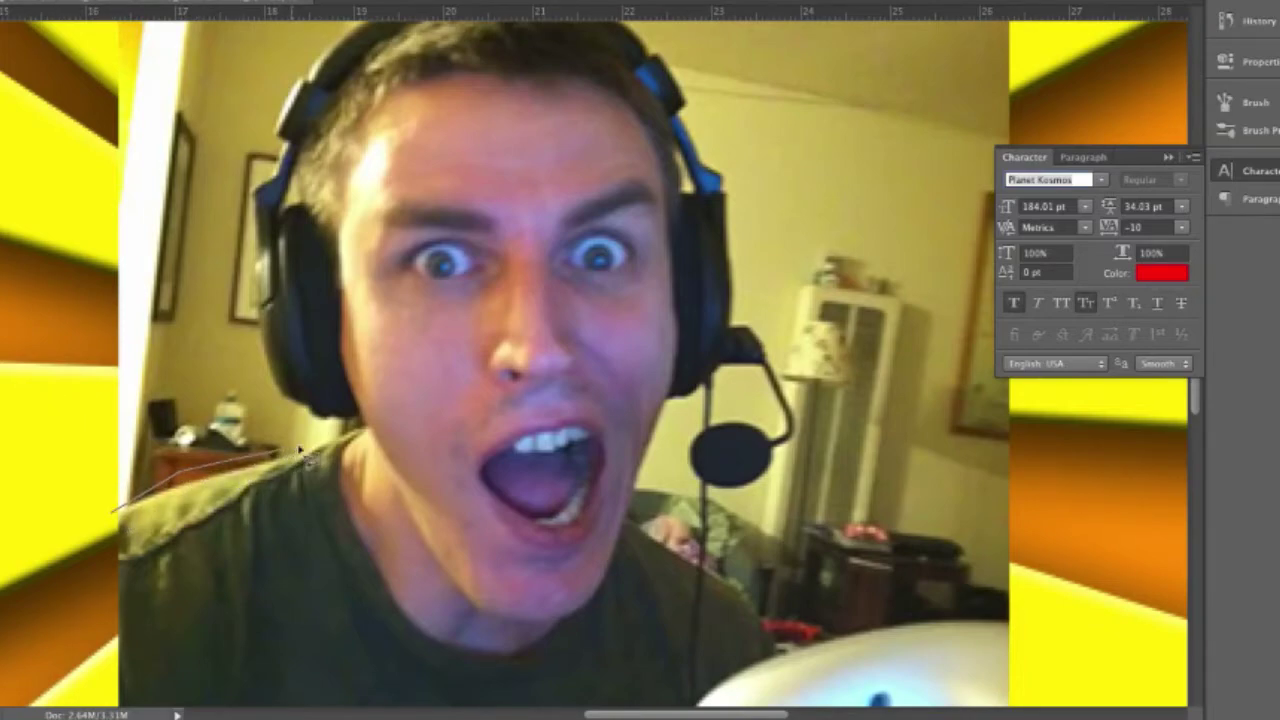
pyautogui.click(345, 429)
pyautogui.click(259, 385)
pyautogui.click(250, 188)
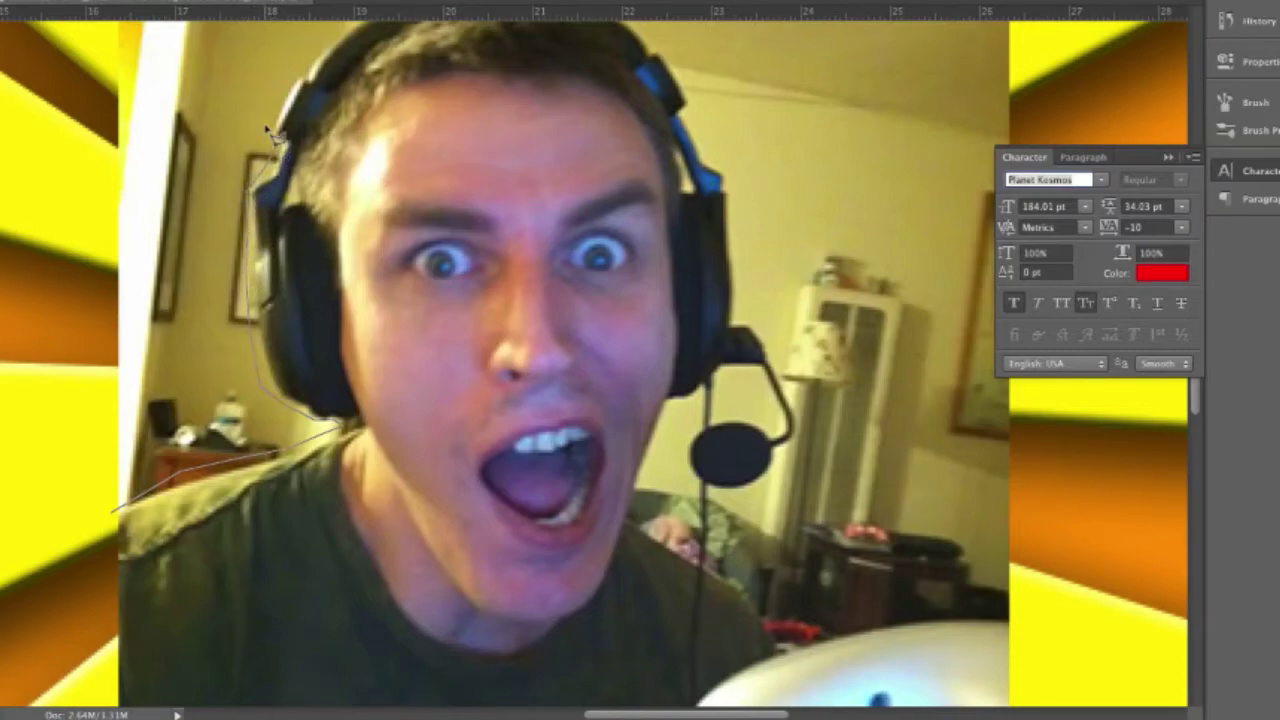
pyautogui.click(298, 62)
pyautogui.click(338, 34)
pyautogui.scroll(5, 355, 52)
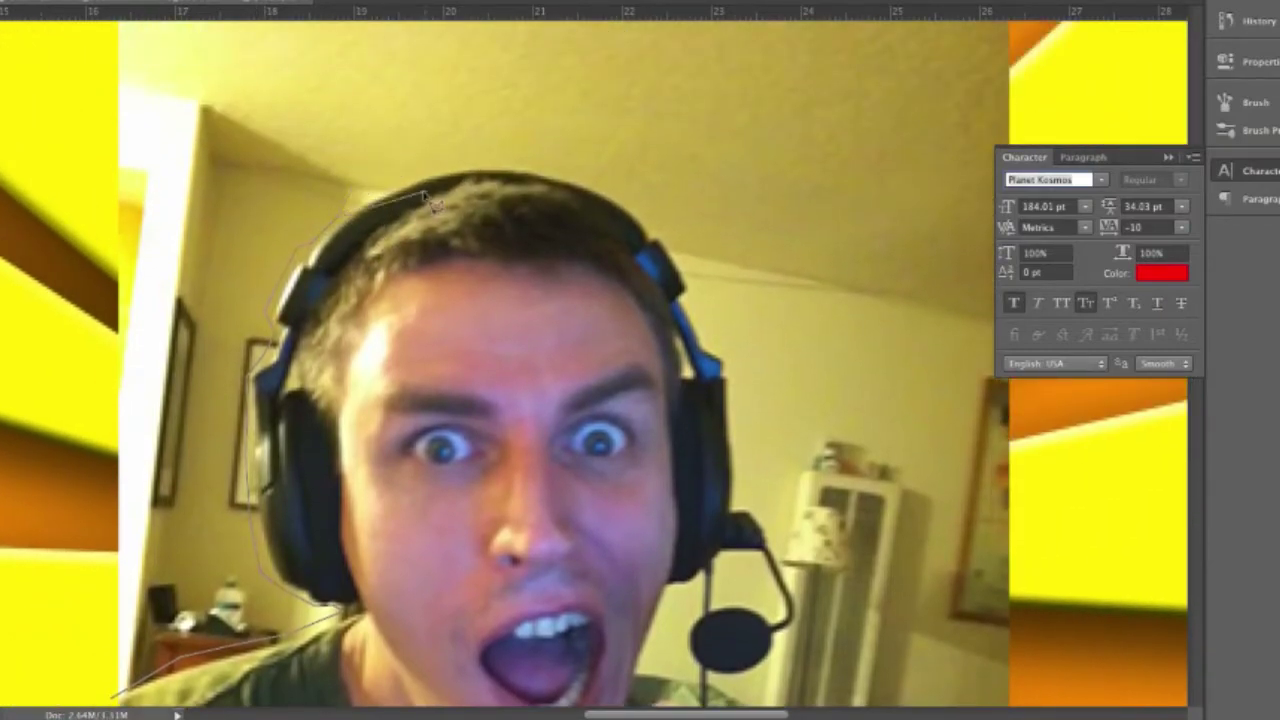
pyautogui.click(403, 179)
pyautogui.click(465, 157)
pyautogui.click(585, 174)
pyautogui.click(632, 198)
pyautogui.click(690, 285)
pyautogui.click(709, 345)
pyautogui.click(730, 362)
pyautogui.click(737, 490)
pyautogui.scroll(-10, 718, 585)
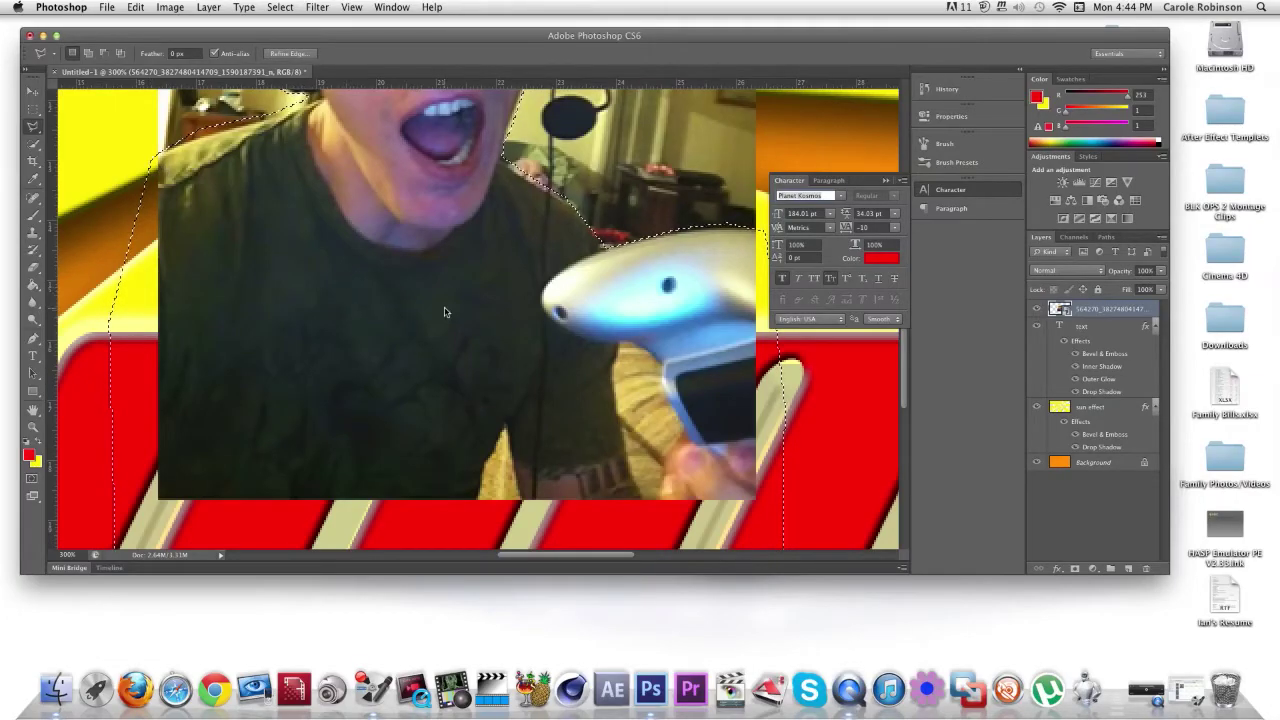
# Copy the selected figure from the photo onto its own new layer with Layer Via Copy
pyautogui.scroll(2, 446, 312)
pyautogui.scroll(12, 440, 310)
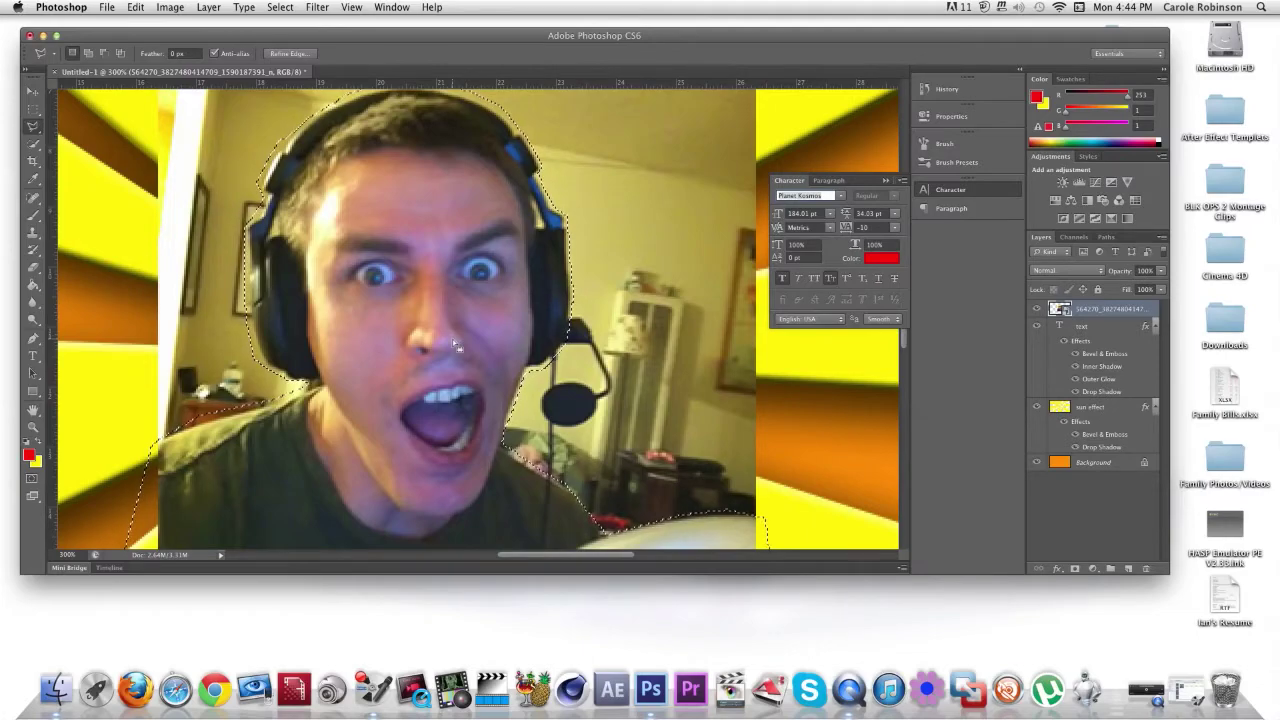
pyautogui.rightClick(416, 332)
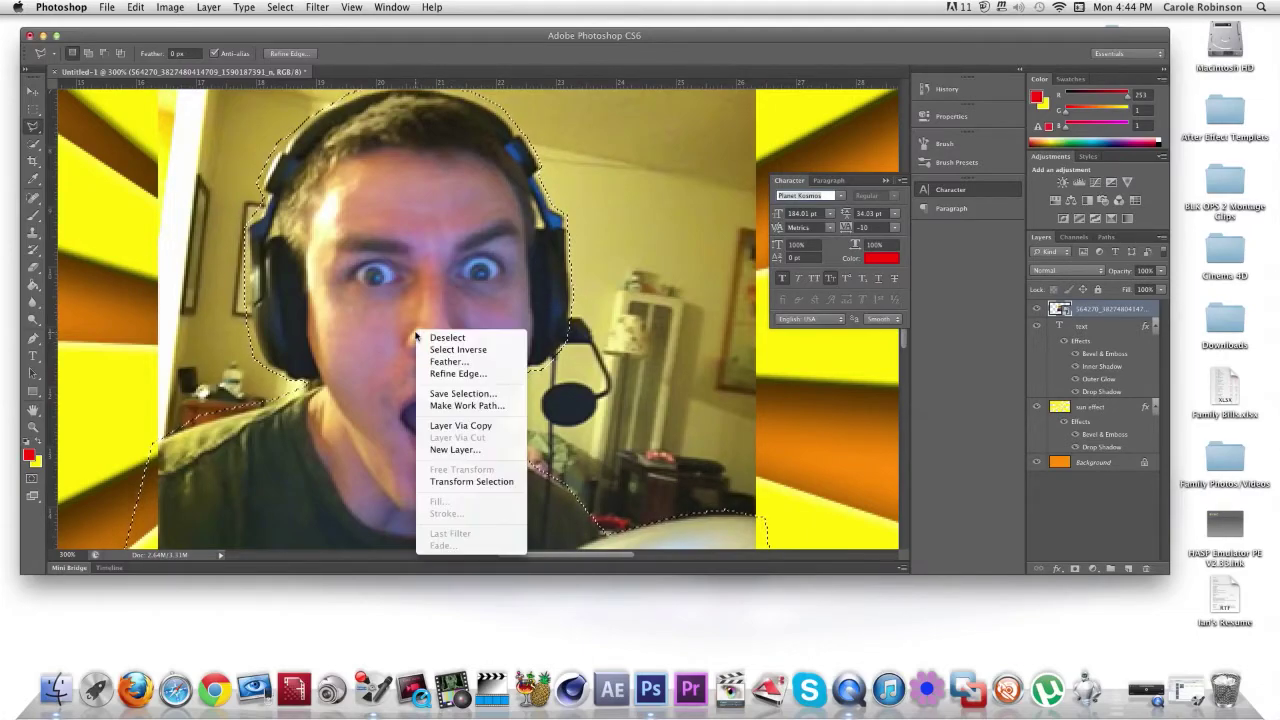
pyautogui.click(471, 426)
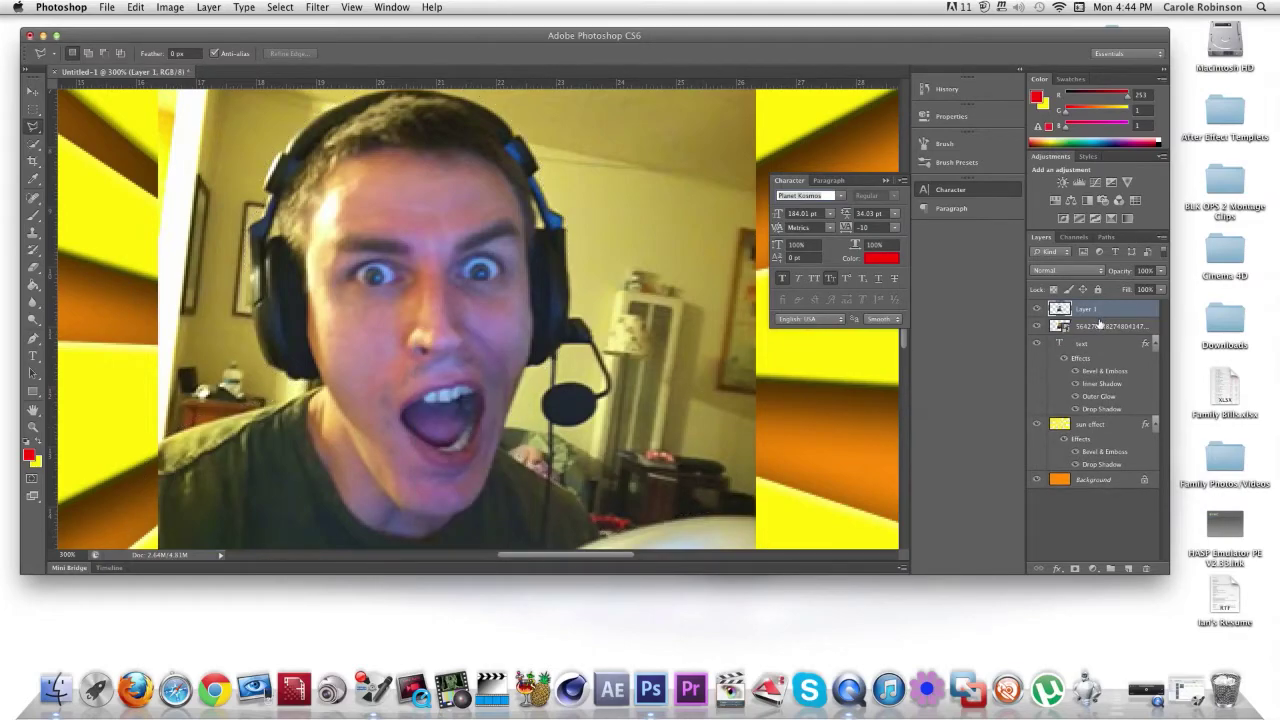
# Undo the Layer Via Copy and feather the selection around the man by 4 pixels
pyautogui.press('super+z')
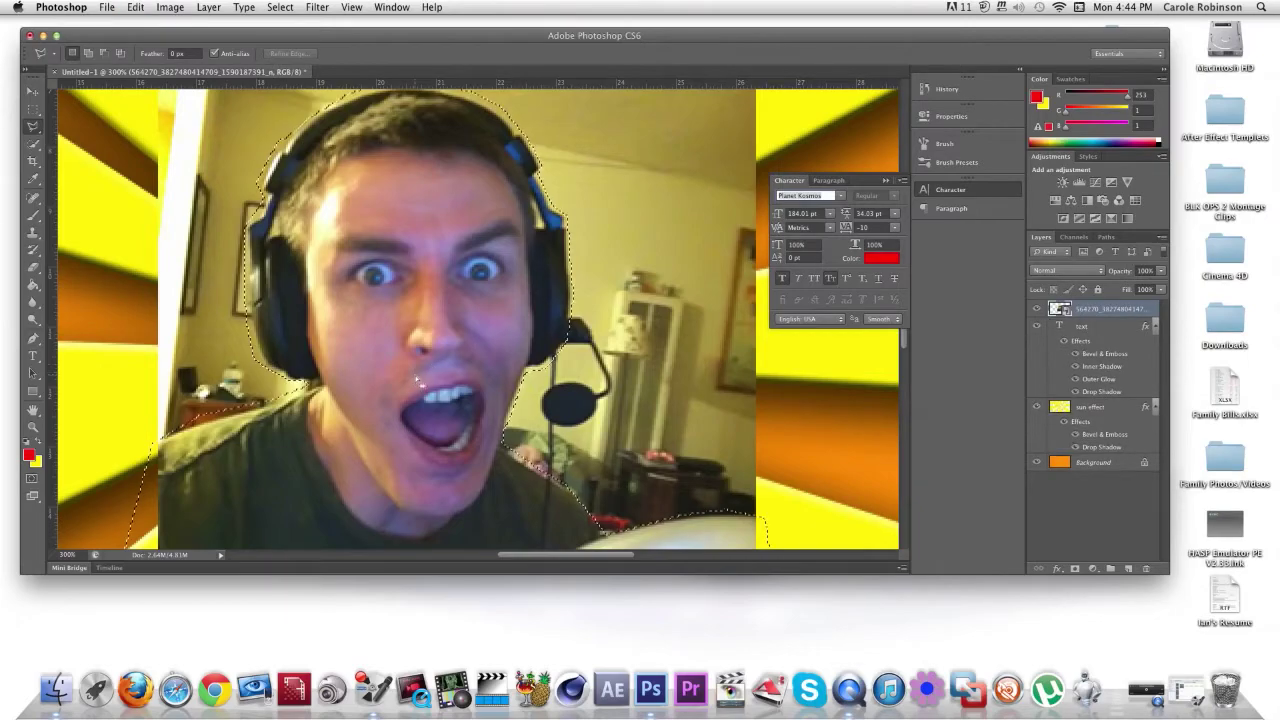
pyautogui.rightClick(419, 375)
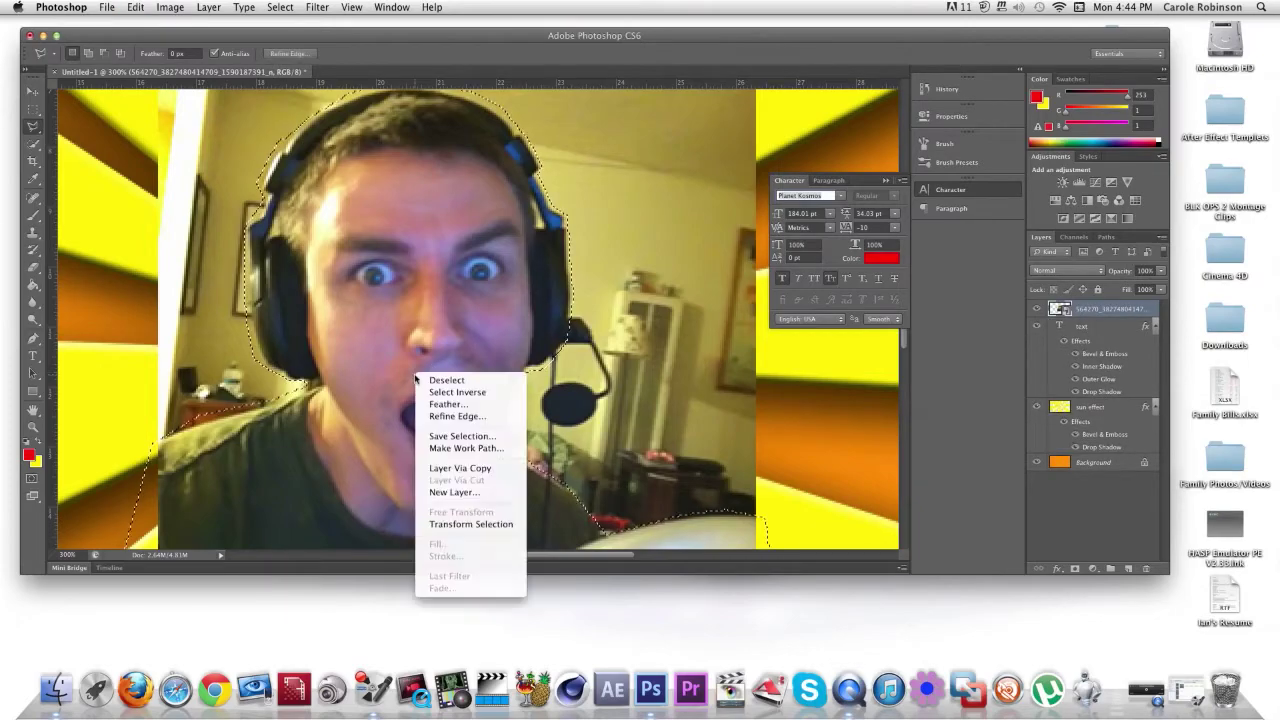
pyautogui.click(466, 406)
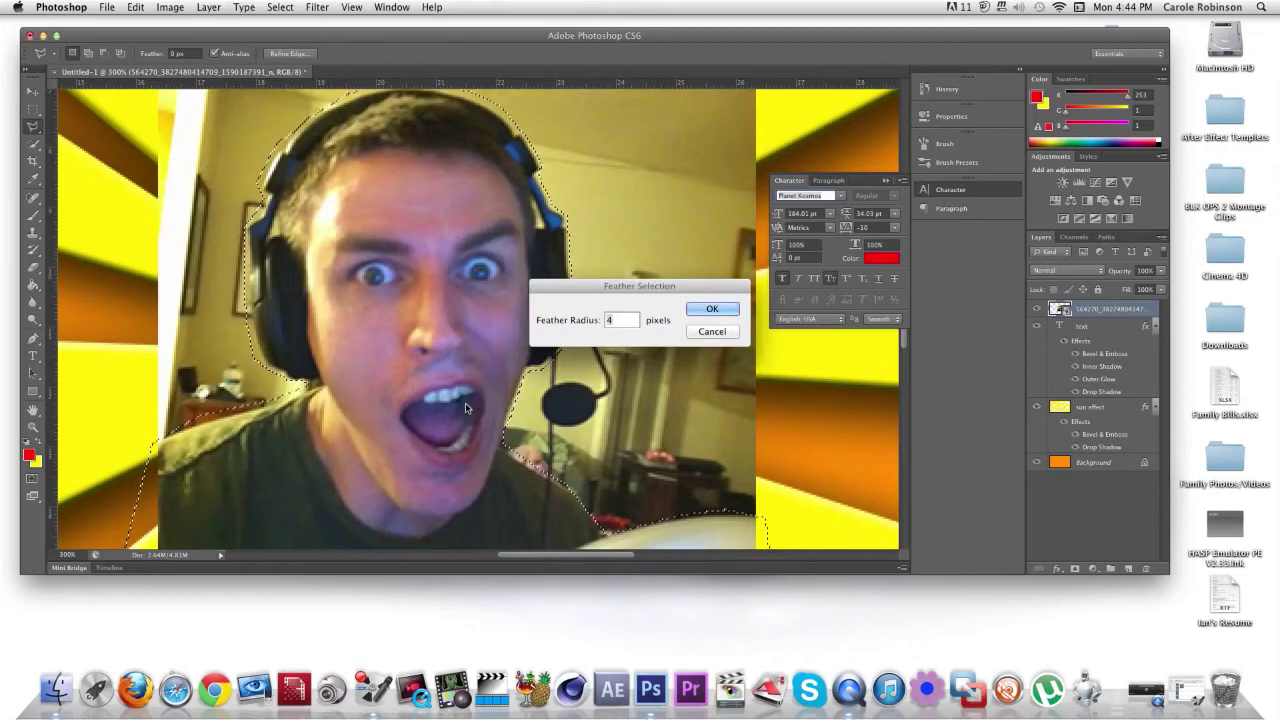
pyautogui.press('Return')
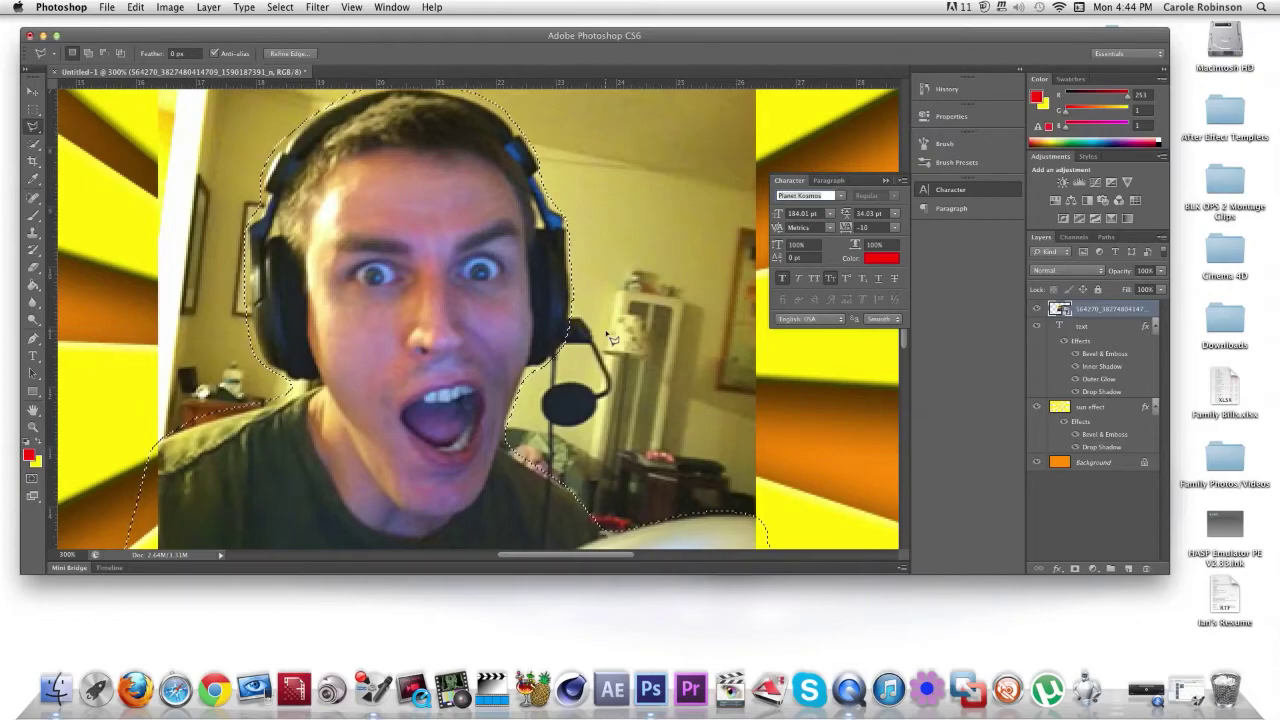
# Copy the feathered figure onto its own layer with Layer Via Copy and hide the original photo layer
pyautogui.rightClick(531, 329)
pyautogui.click(573, 423)
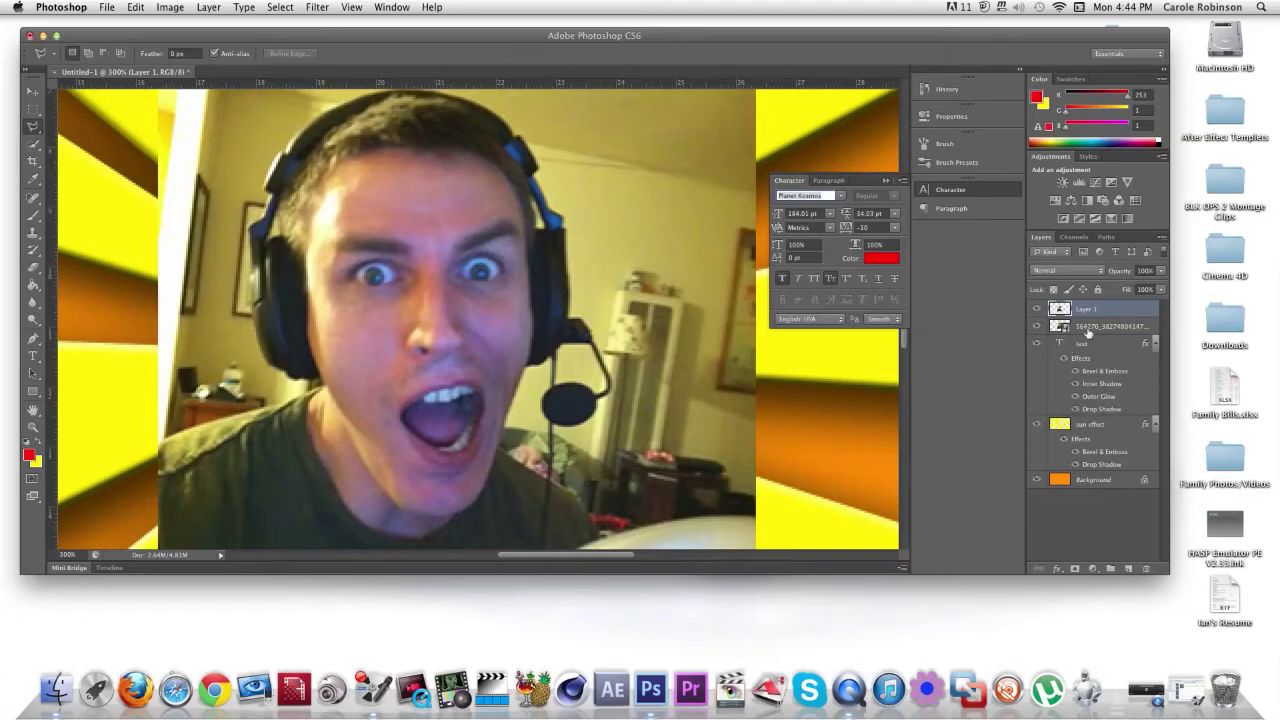
pyautogui.click(1038, 328)
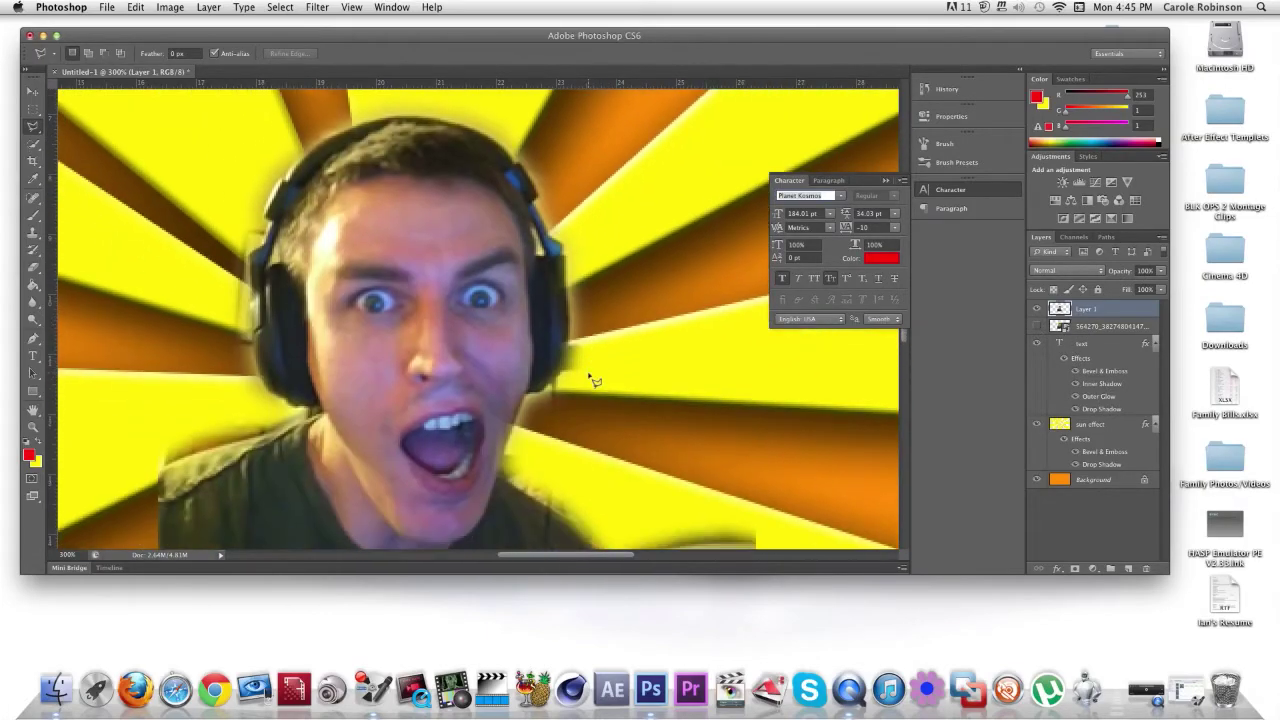
pyautogui.click(1037, 327)
pyautogui.click(1037, 328)
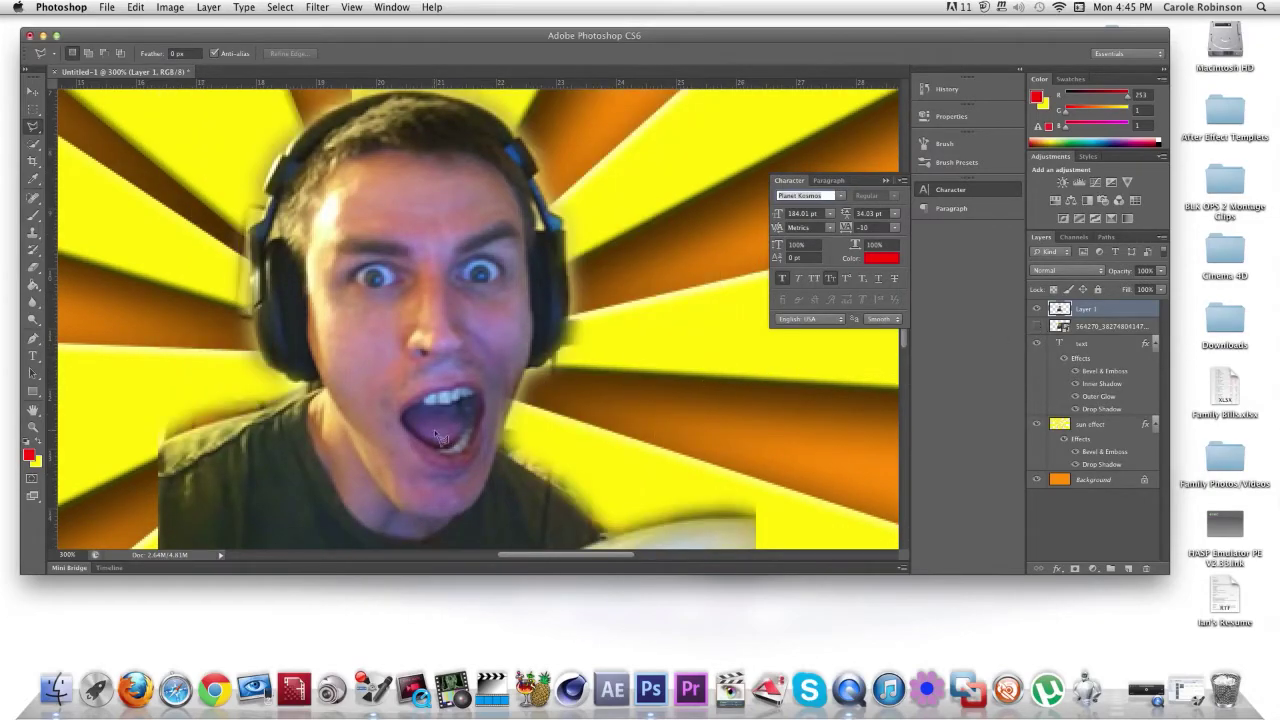
# Enlarge the cut-out figure with Free Transform to about 156% in width and height, keeping it near the middle of the canvas
pyautogui.click(33, 427)
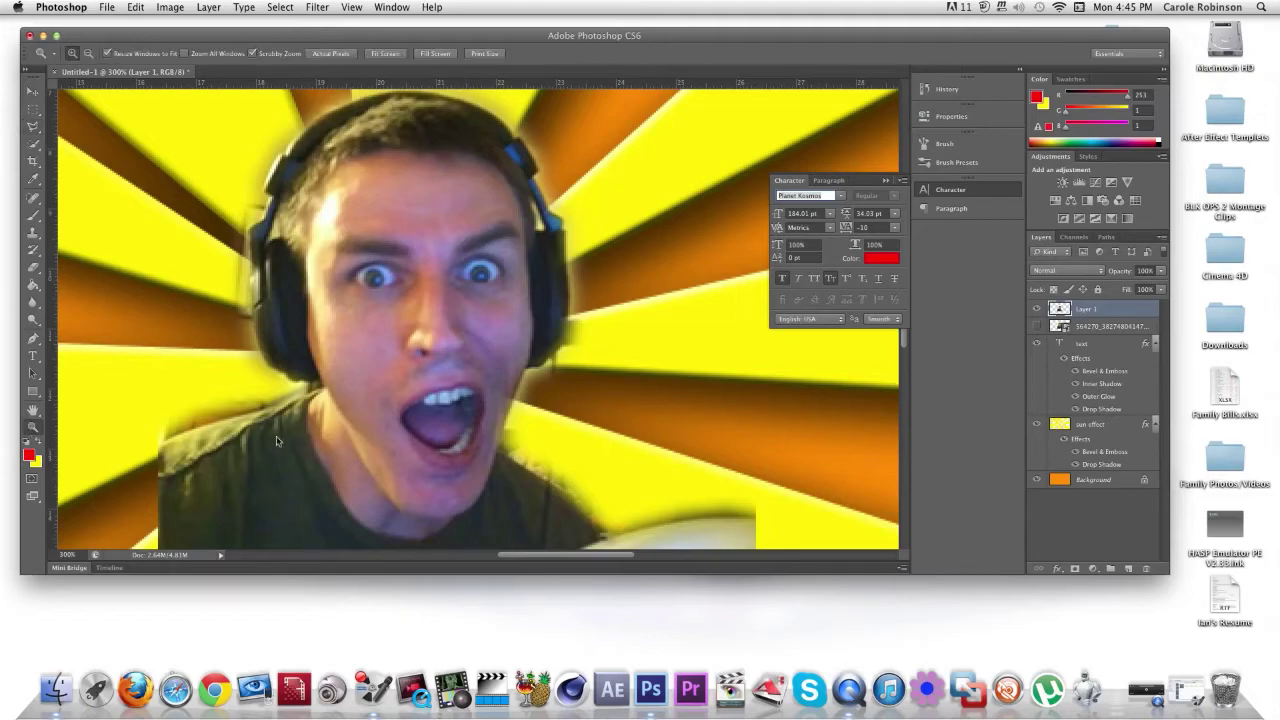
pyautogui.keyDown('alt'); pyautogui.click(341, 430); pyautogui.keyUp('alt')
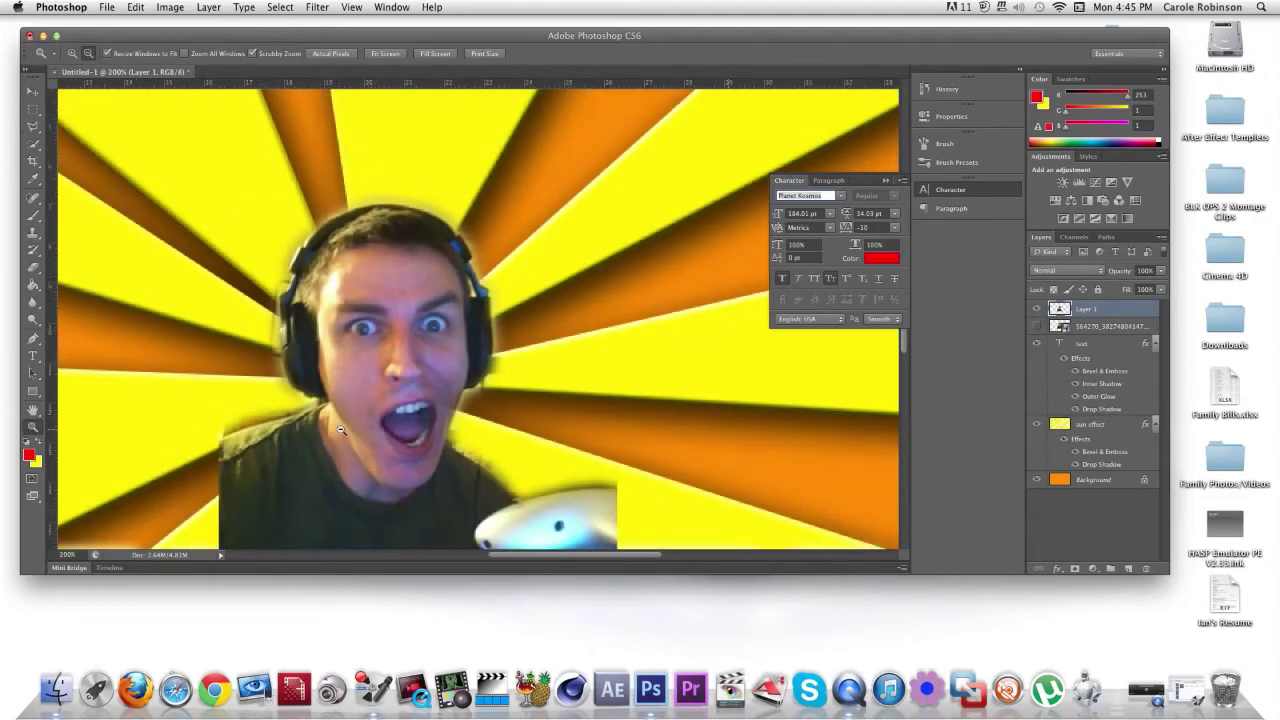
pyautogui.keyDown('alt'); pyautogui.click(341, 430); pyautogui.keyUp('alt')
pyautogui.scroll(-1, 465, 416)
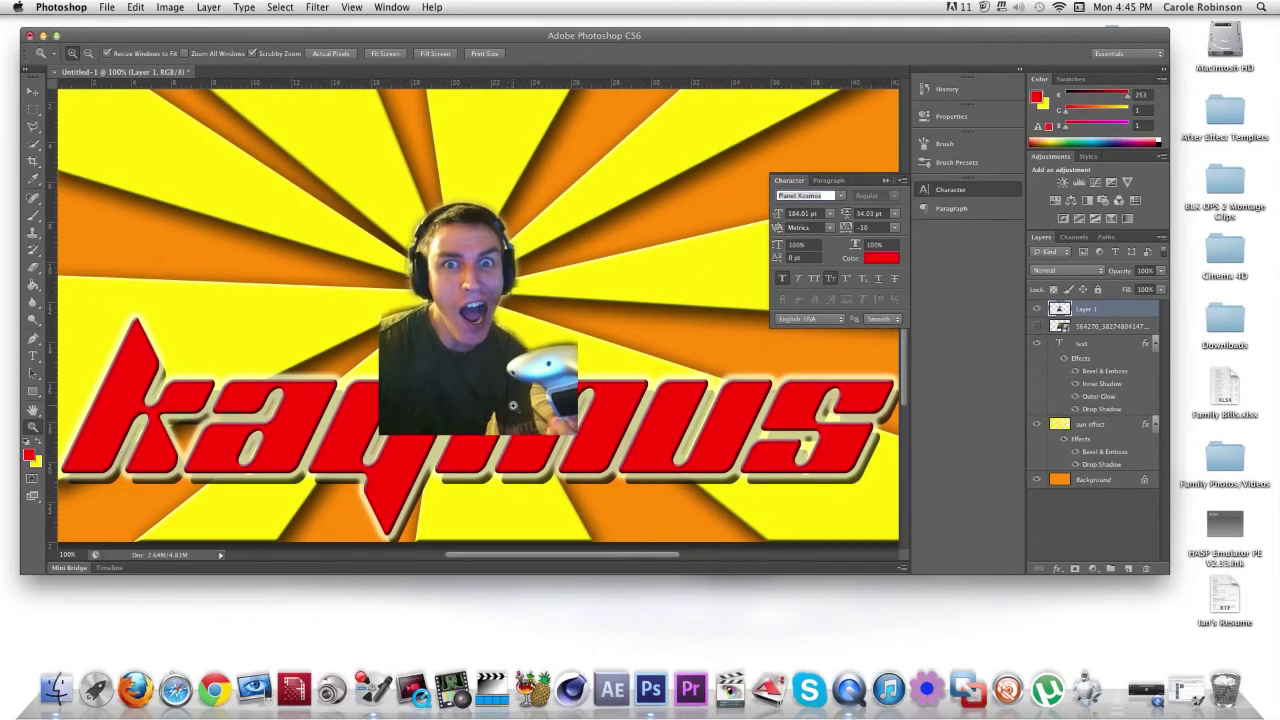
pyautogui.click(137, 9)
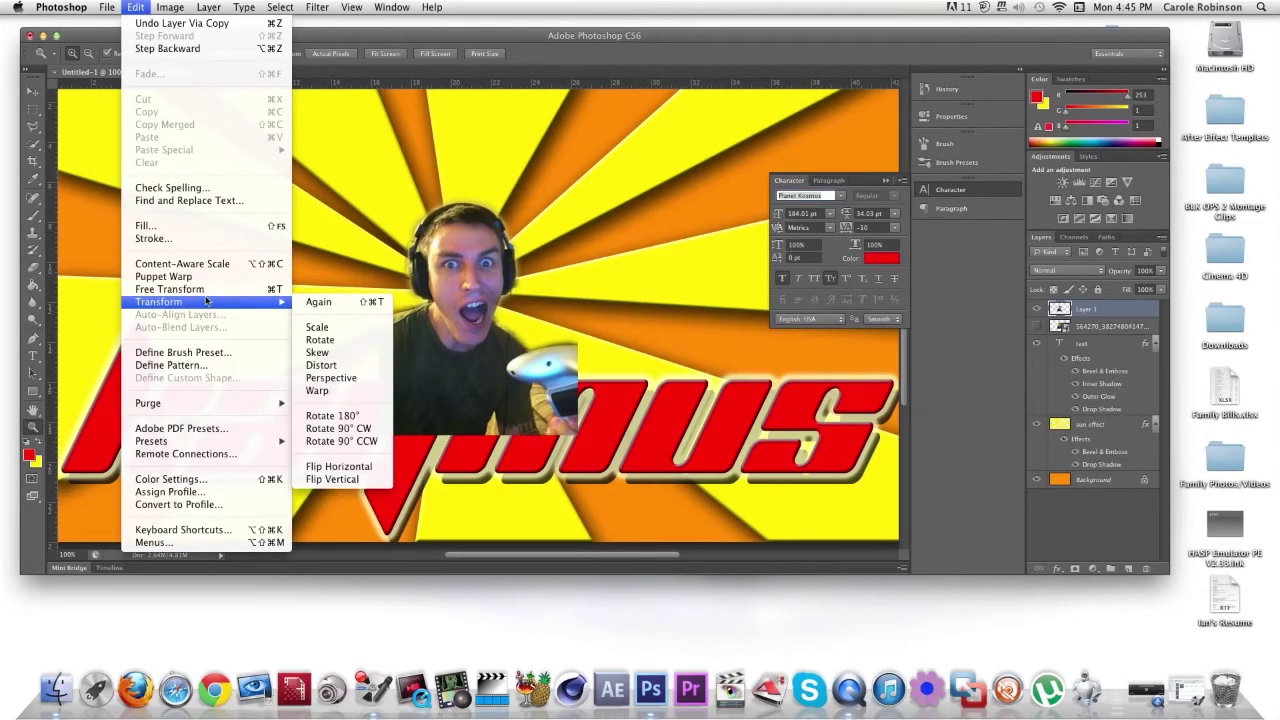
pyautogui.click(170, 289)
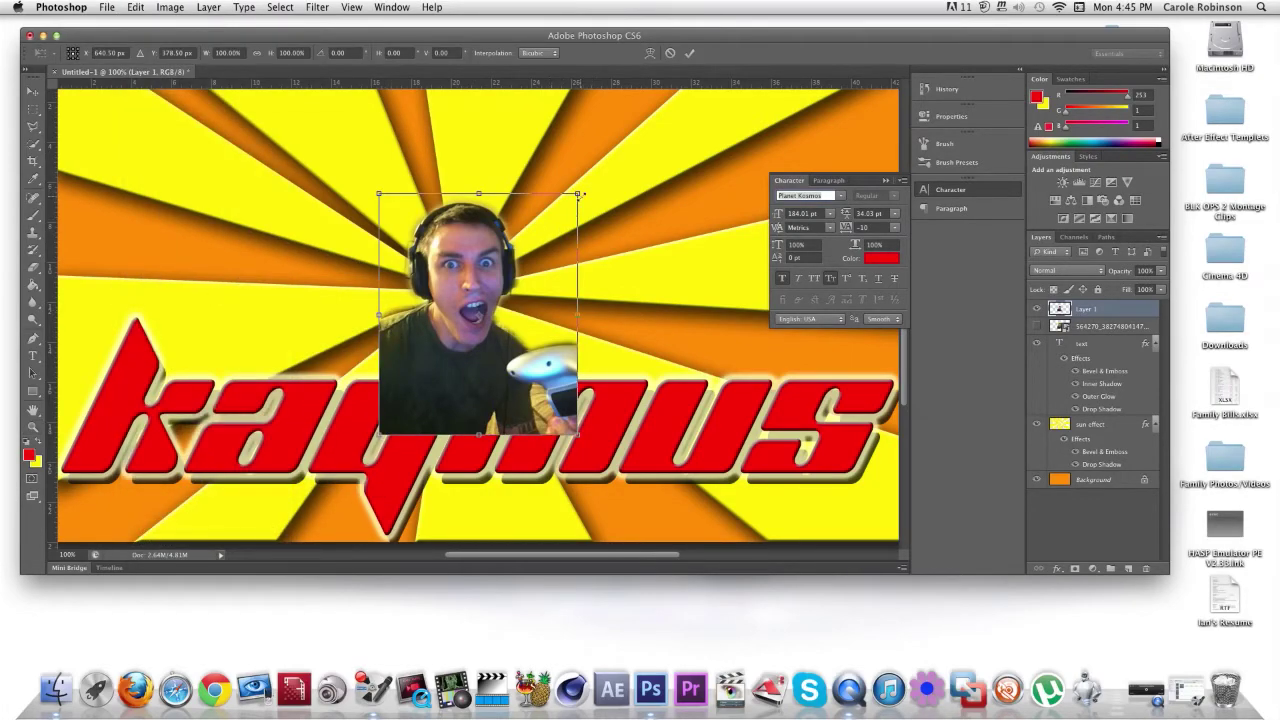
pyautogui.moveTo(626, 160); pyautogui.dragTo(665, 105)
pyautogui.moveTo(554, 242); pyautogui.dragTo(518, 274)
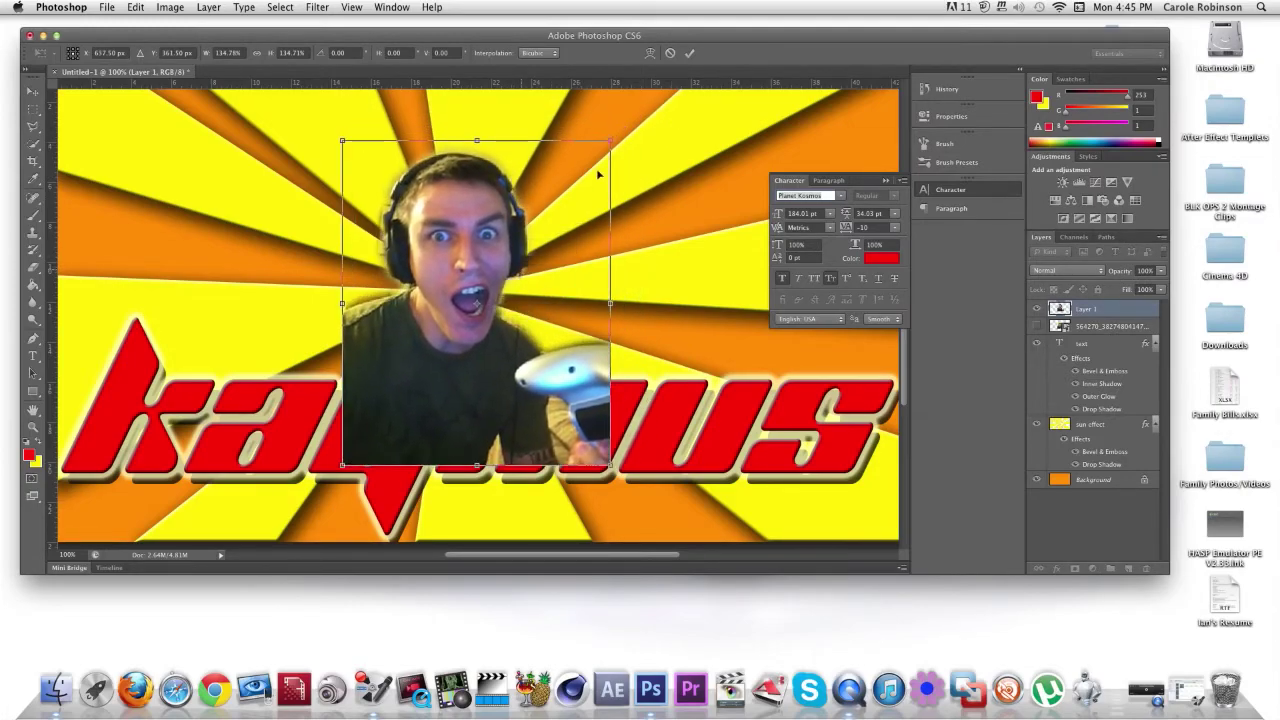
pyautogui.moveTo(612, 142); pyautogui.dragTo(652, 127)
pyautogui.scroll(3, 660, 237)
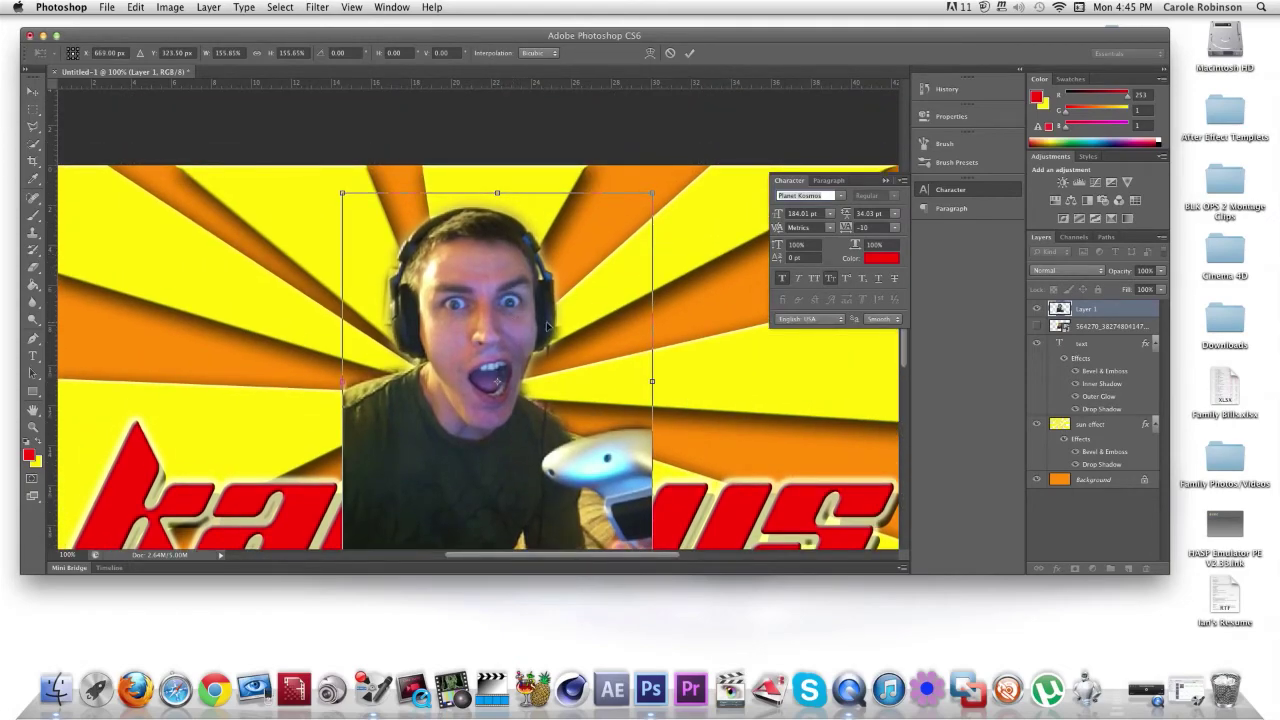
pyautogui.scroll(-3, 583, 331)
pyautogui.press('Return')
# Move the cut-out's Layer 1 beneath the text layer, directly above the sun effect layer
pyautogui.press('z')
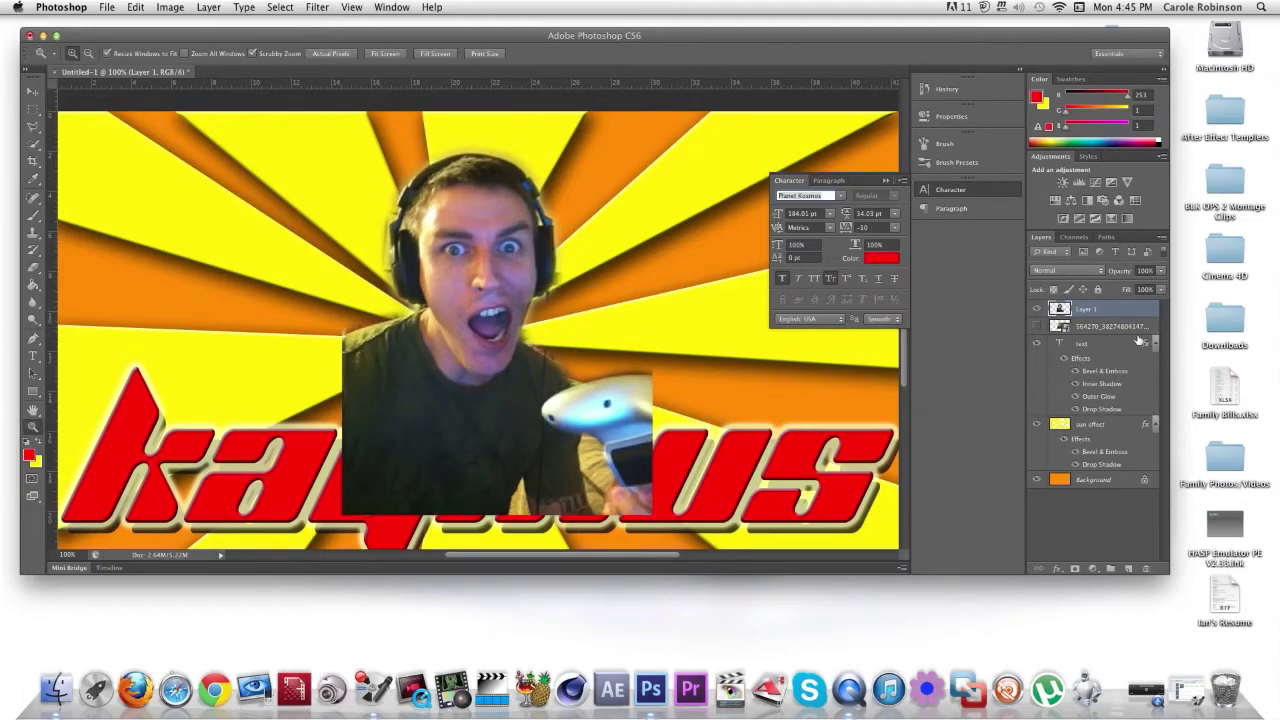
pyautogui.moveTo(1109, 316); pyautogui.dragTo(1116, 414)
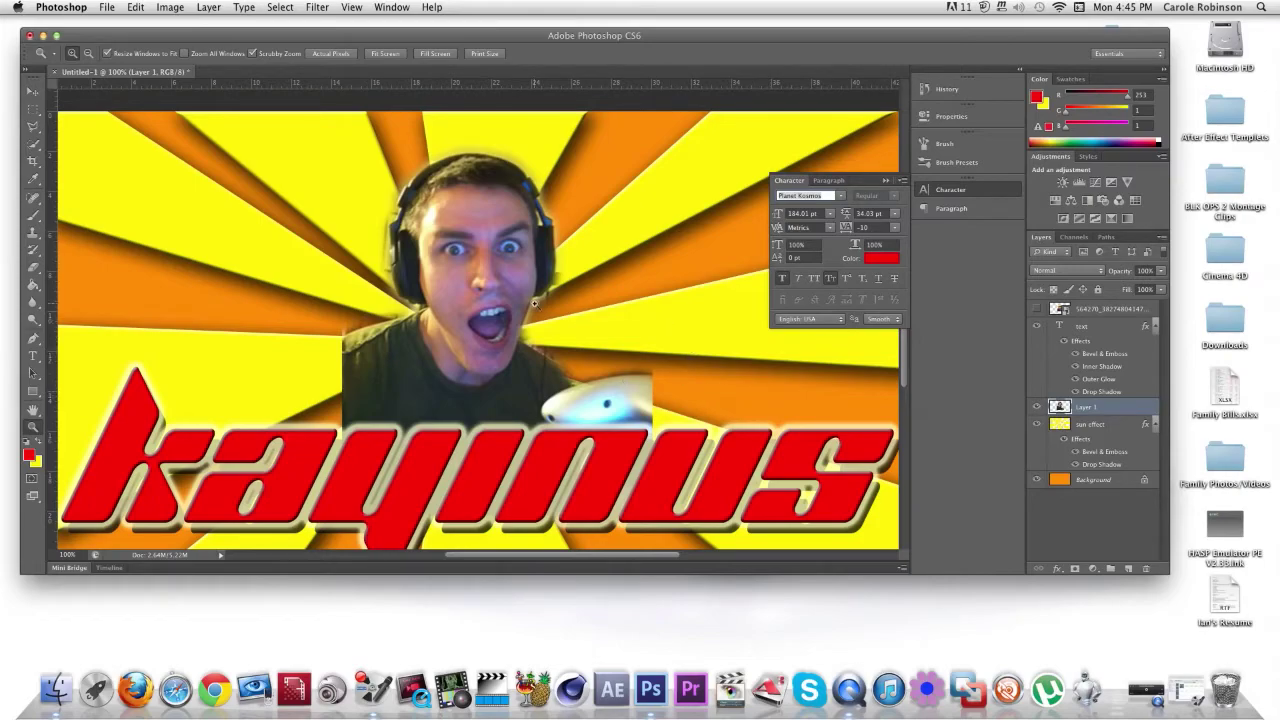
# Soften the cut-out's hard edges at the handheld device and the opposite shoulder using a soft 200 px Eraser
pyautogui.click(35, 270)
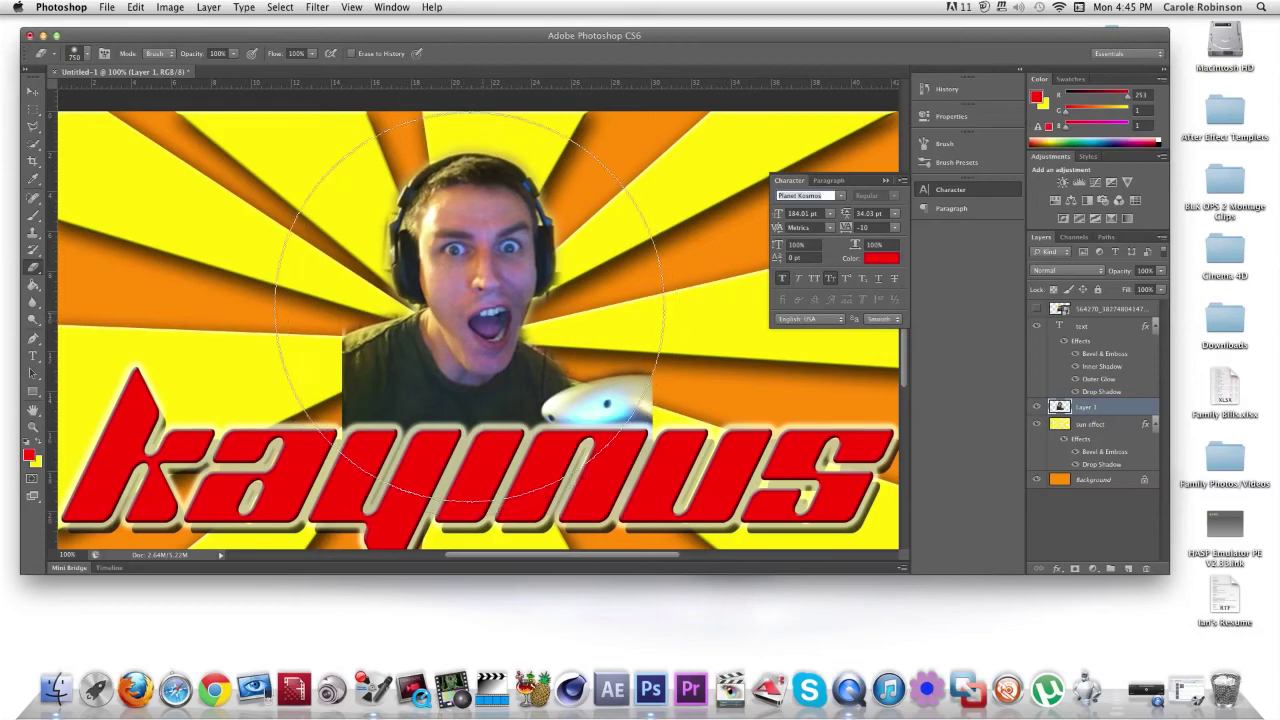
pyautogui.click(86, 54)
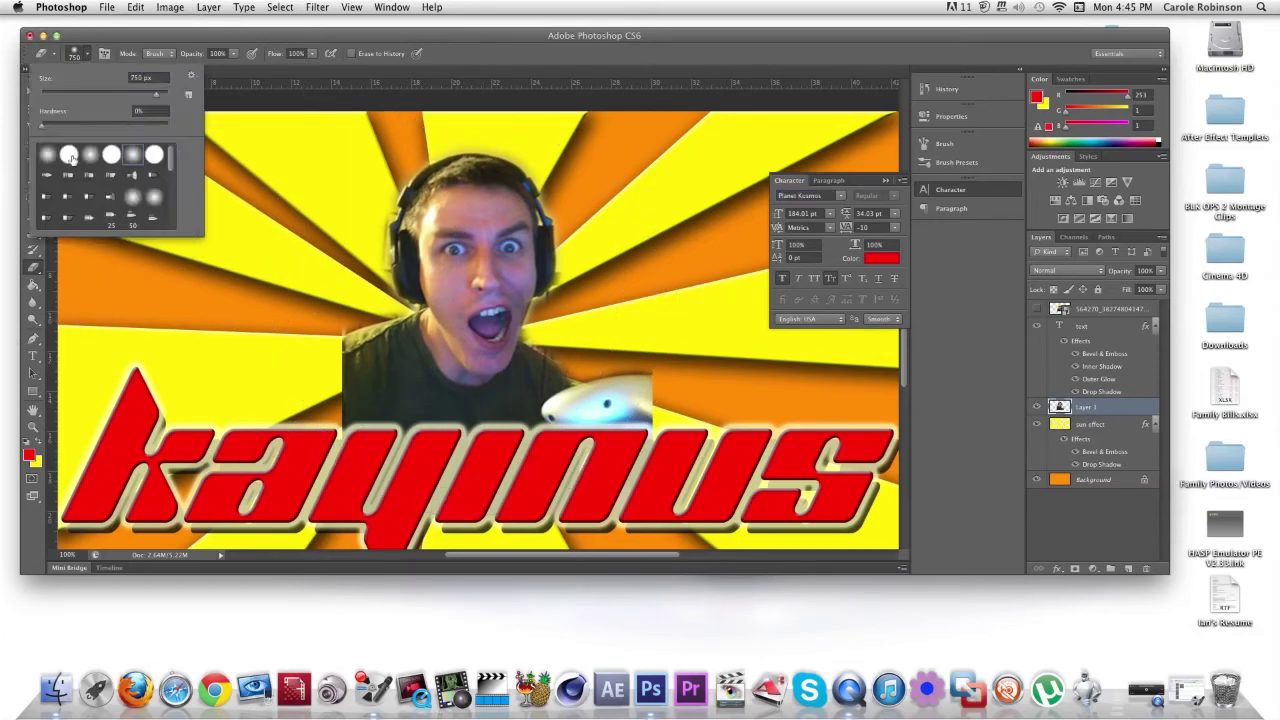
pyautogui.click(108, 94)
pyautogui.write('200')
pyautogui.press('Return')
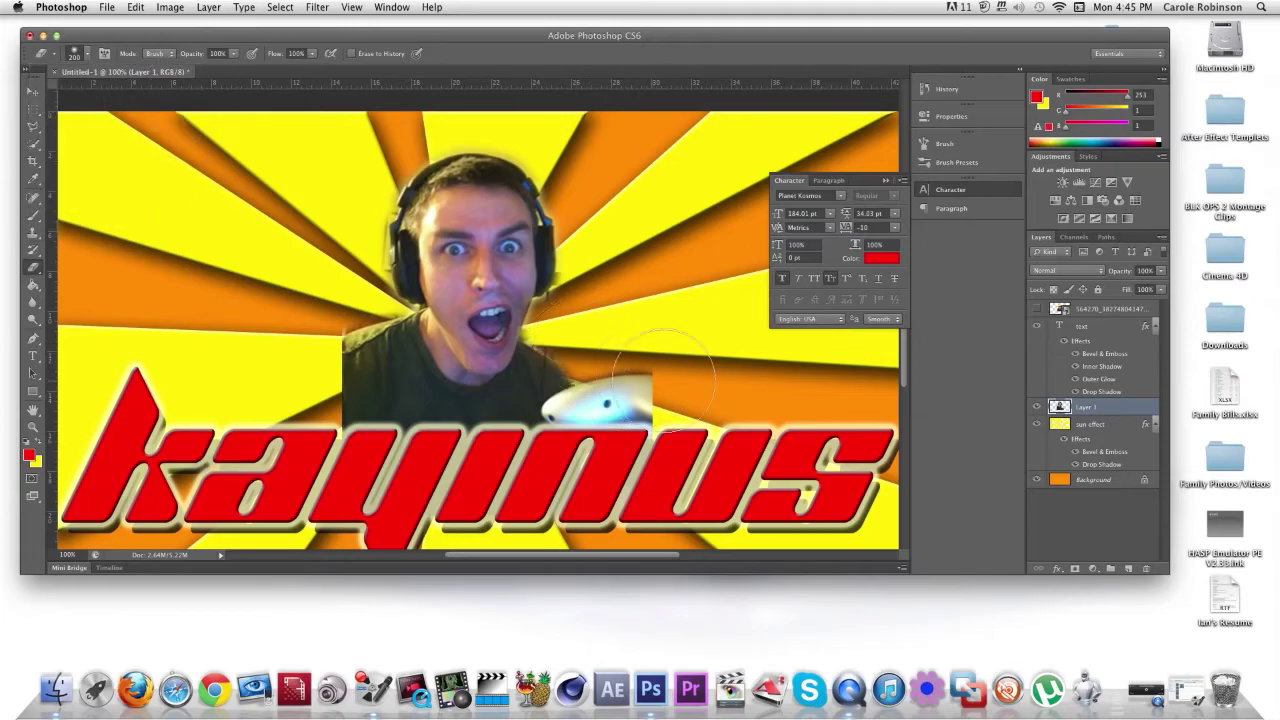
pyautogui.moveTo(706, 385)
pyautogui.mouseDown()
pyautogui.moveTo(643, 327)
pyautogui.moveTo(726, 421)
pyautogui.moveTo(655, 363)
pyautogui.moveTo(700, 385)
pyautogui.mouseUp()
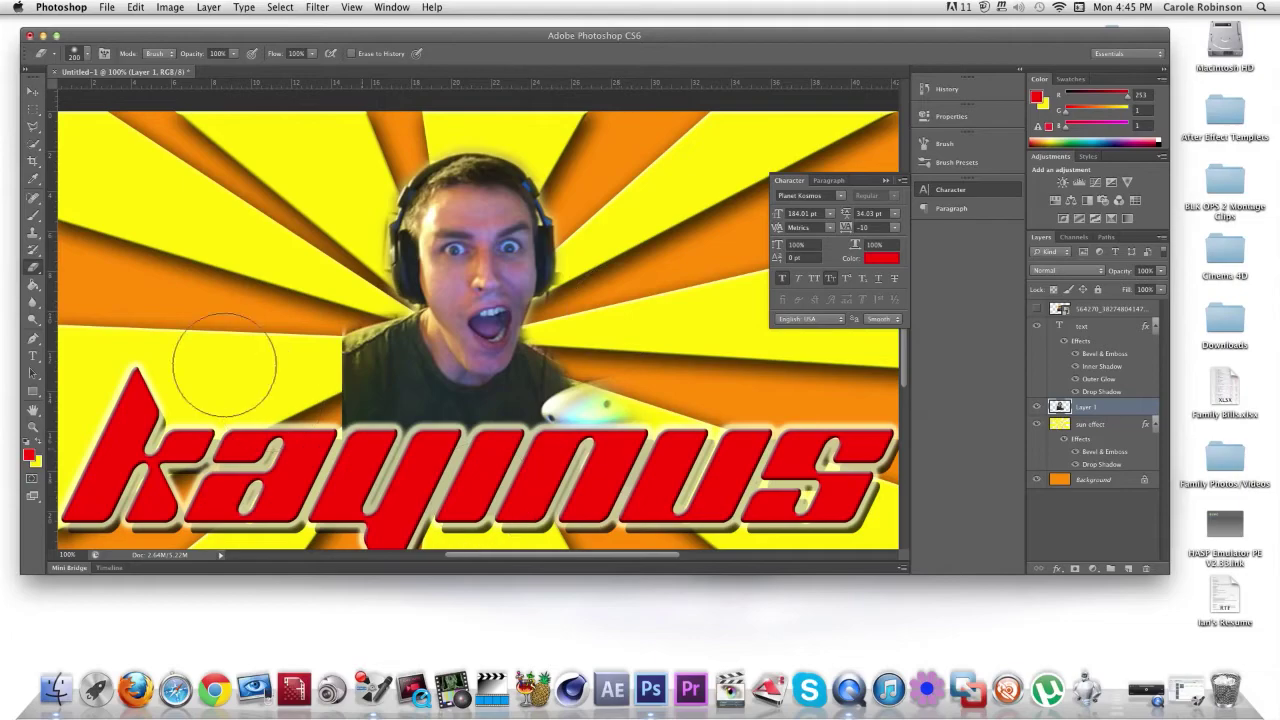
pyautogui.moveTo(268, 310)
pyautogui.mouseDown()
pyautogui.moveTo(263, 395)
pyautogui.moveTo(300, 290)
pyautogui.moveTo(240, 425)
pyautogui.moveTo(275, 470)
pyautogui.moveTo(254, 404)
pyautogui.mouseUp()
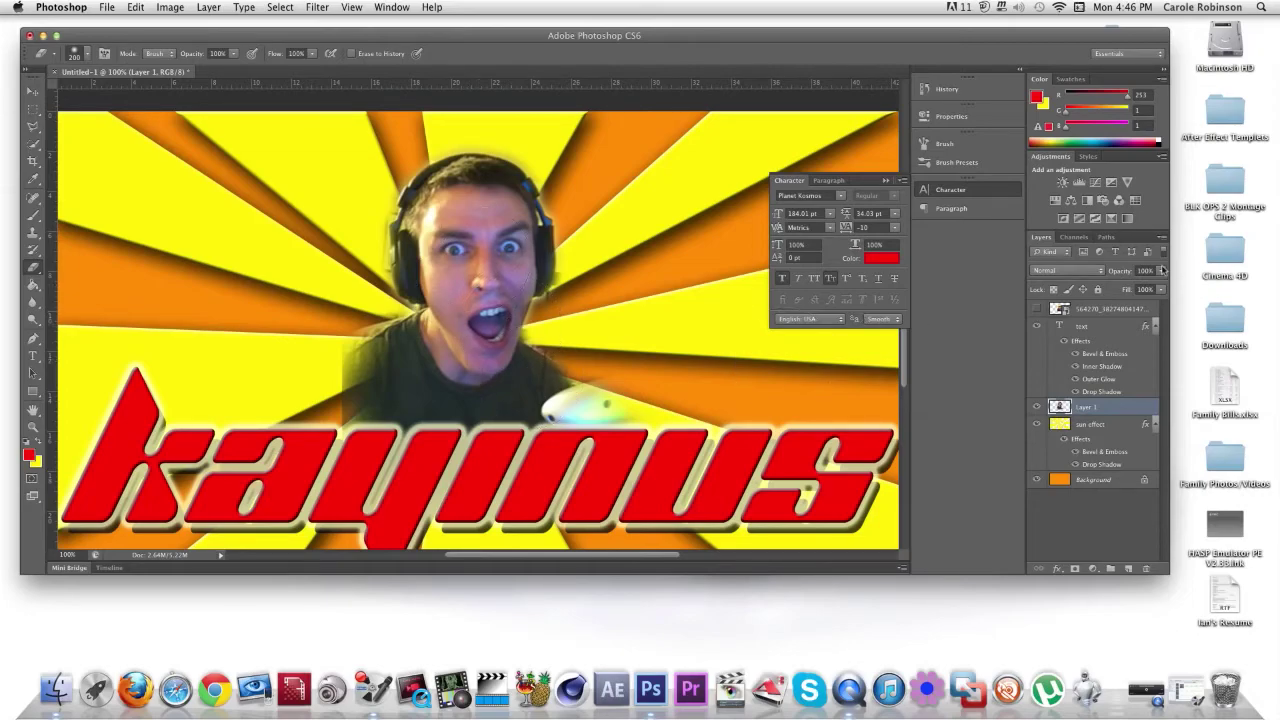
# Create a new layer named "fade effect" above the hidden original photo layer
pyautogui.click(1082, 312)
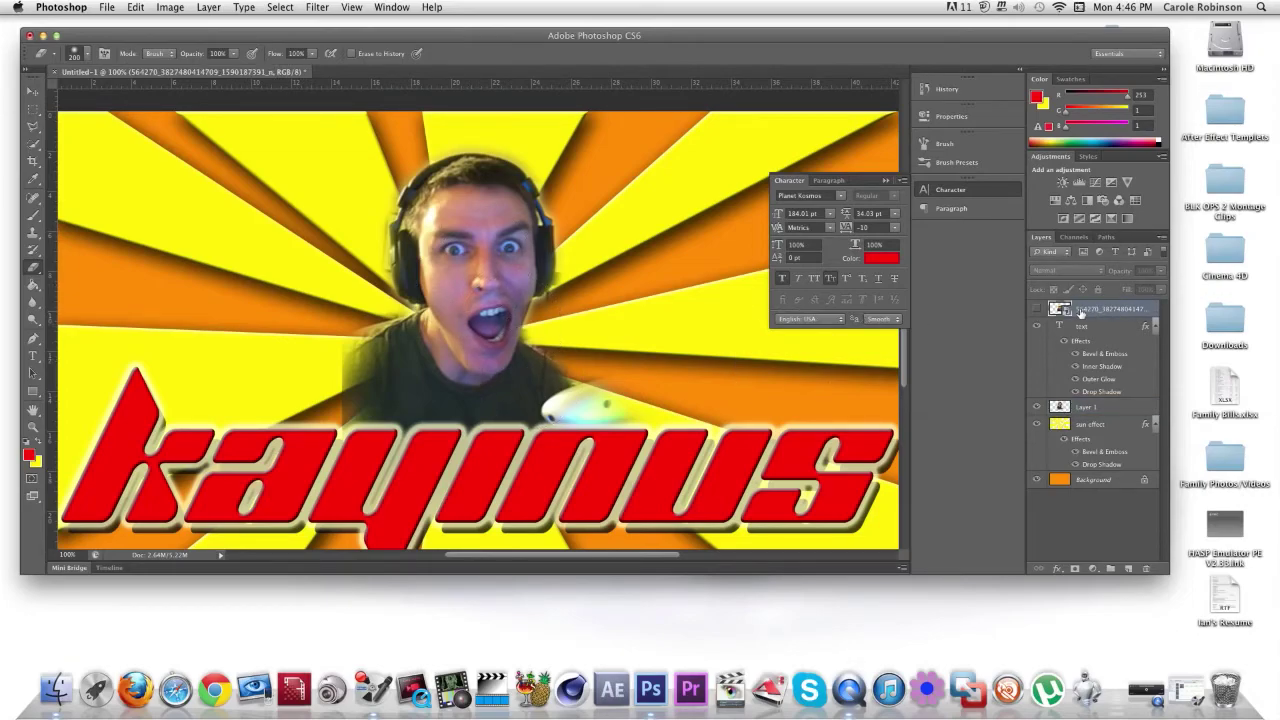
pyautogui.click(209, 7)
pyautogui.moveTo(215, 23)
pyautogui.click(369, 28)
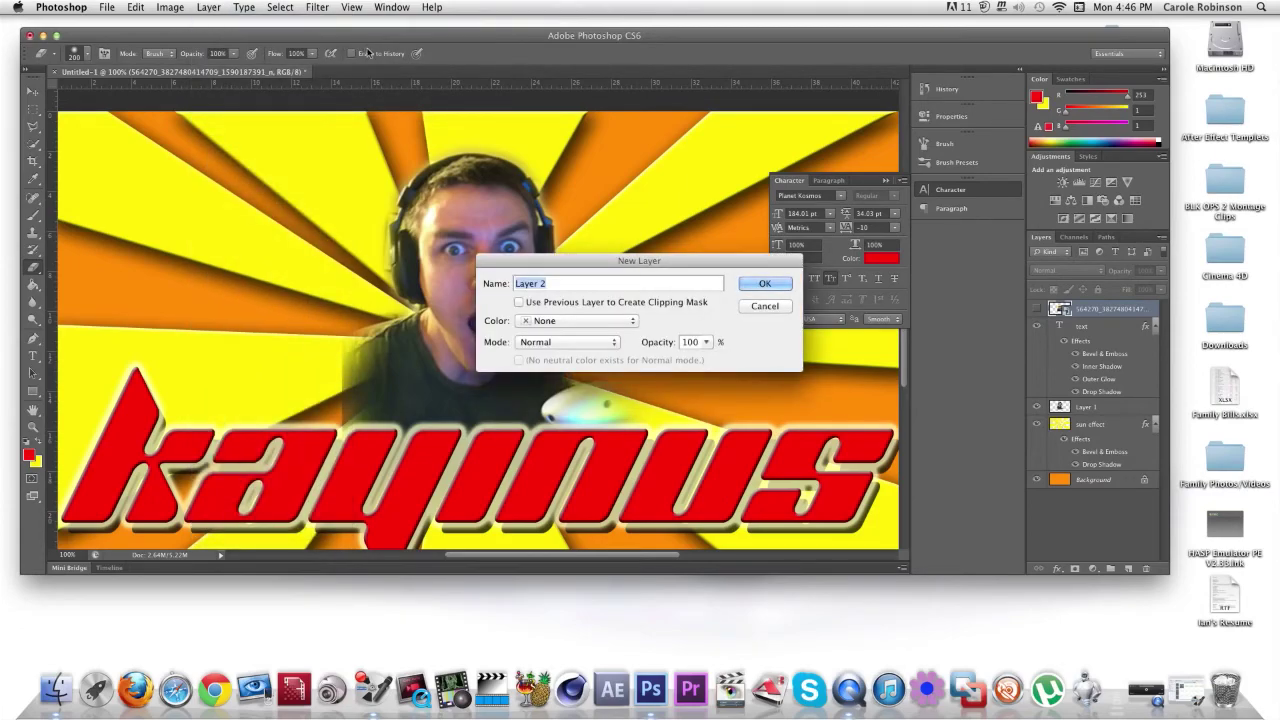
pyautogui.write('fade effect')
pyautogui.press('Return')
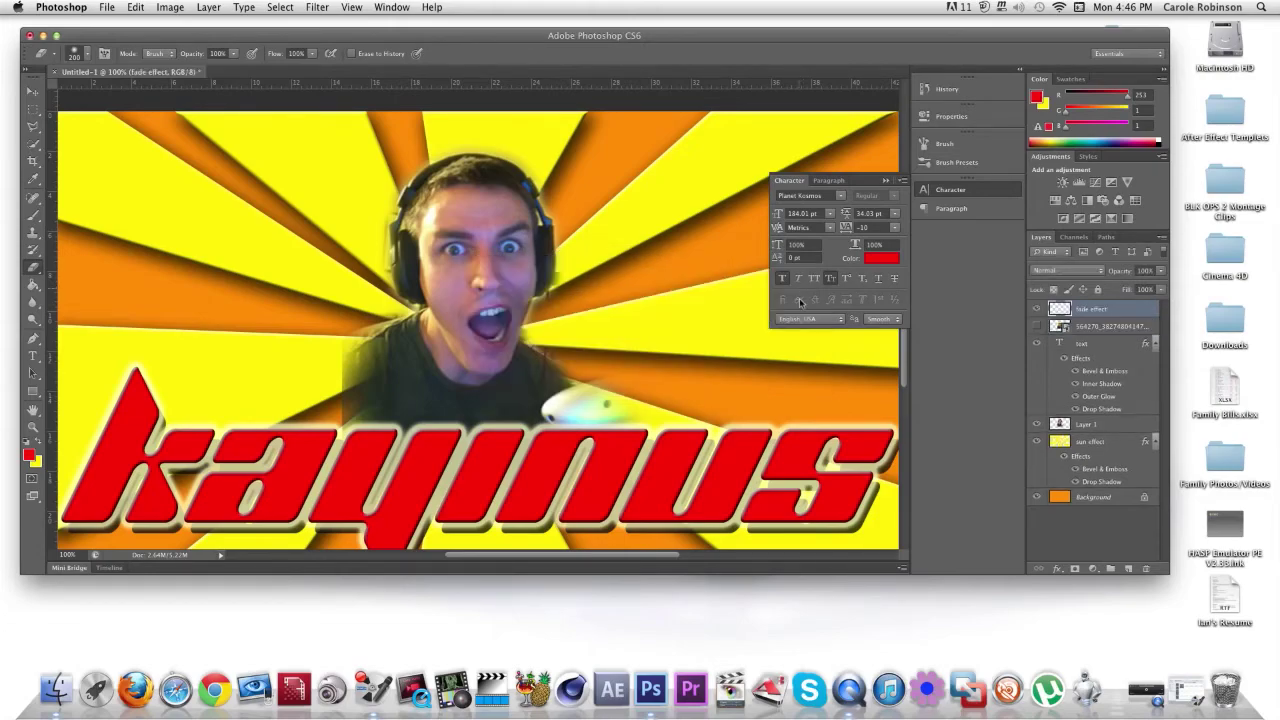
# Set the foreground colour to black and fill the fade effect layer with it using the Paint Bucket
pyautogui.click(33, 286)
pyautogui.click(29, 457)
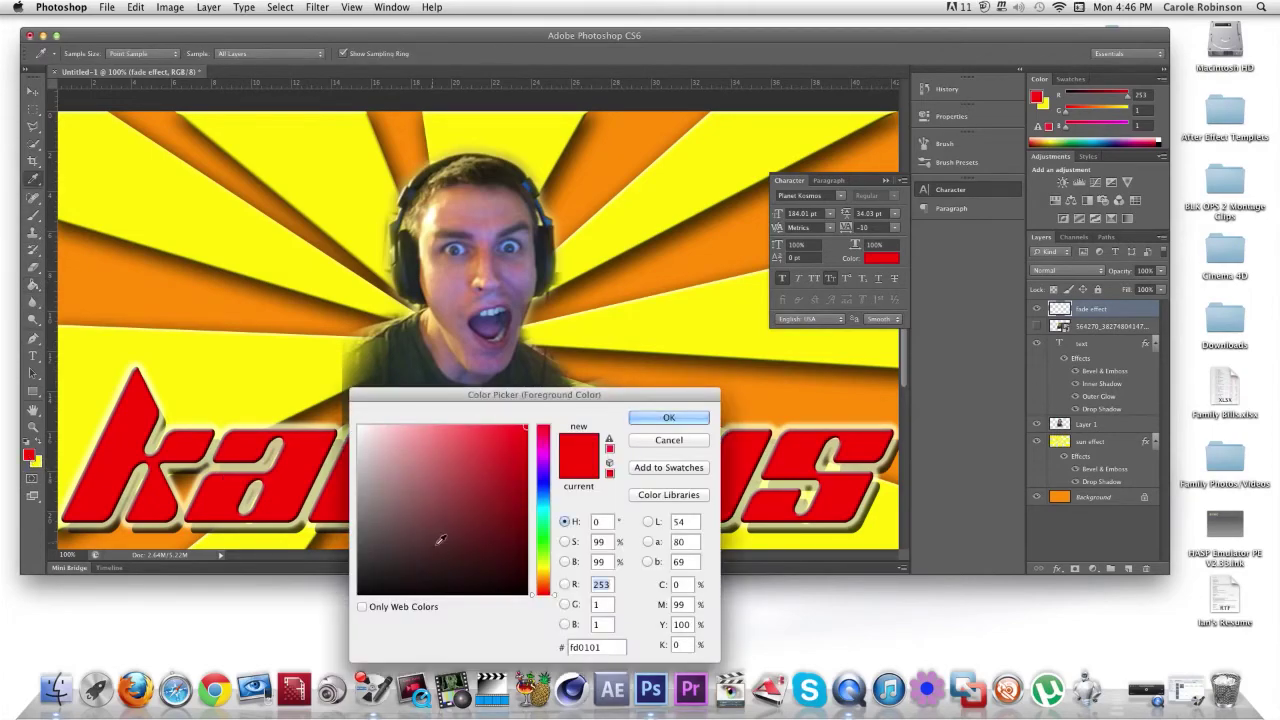
pyautogui.moveTo(441, 540); pyautogui.dragTo(546, 615)
pyautogui.click(669, 418)
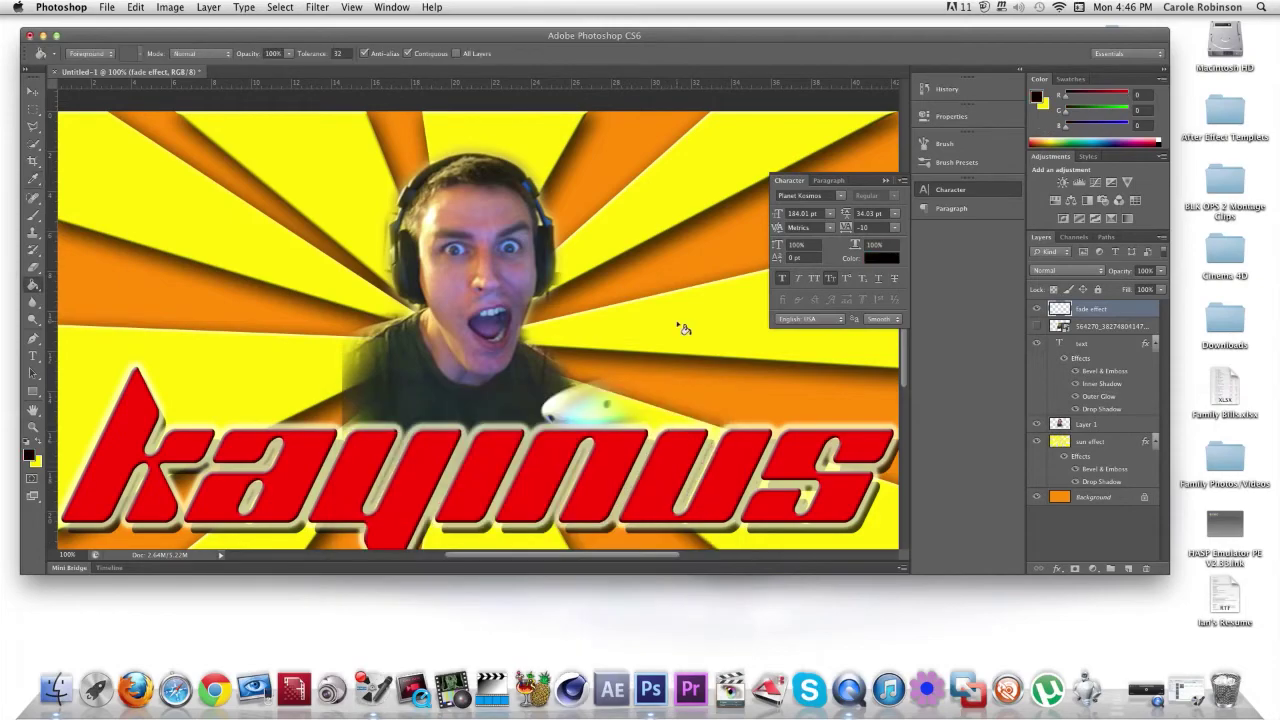
pyautogui.click(657, 271)
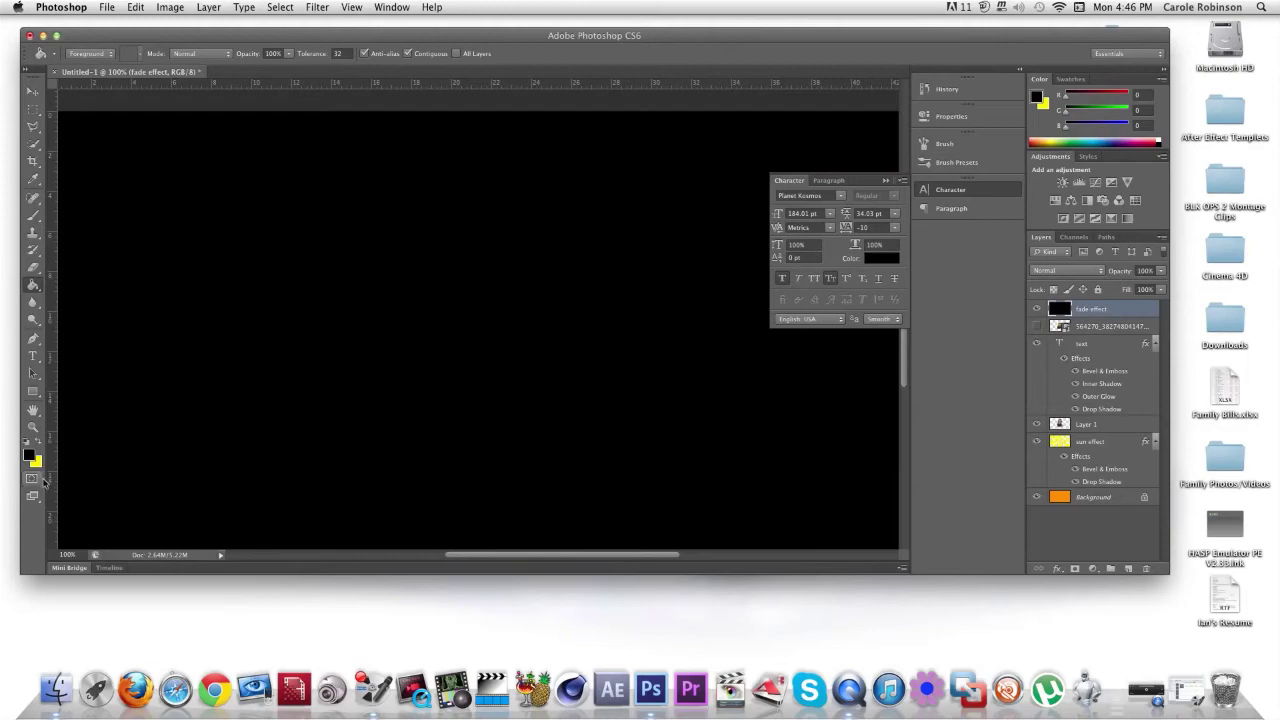
# Erase the middle of the black fade effect layer with a soft 1000 px Eraser centred on the canvas, leaving dark edges
pyautogui.click(33, 427)
pyautogui.keyDown('alt'); pyautogui.click(465, 408); pyautogui.keyUp('alt')
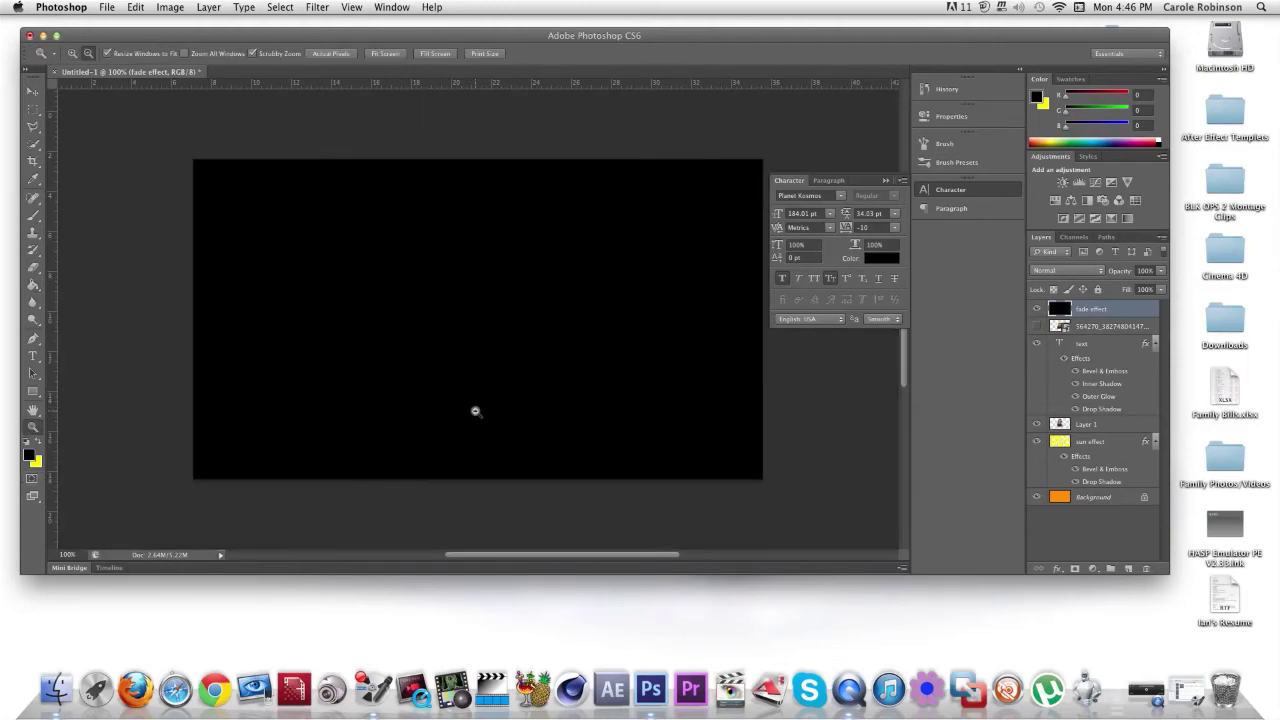
pyautogui.click(33, 268)
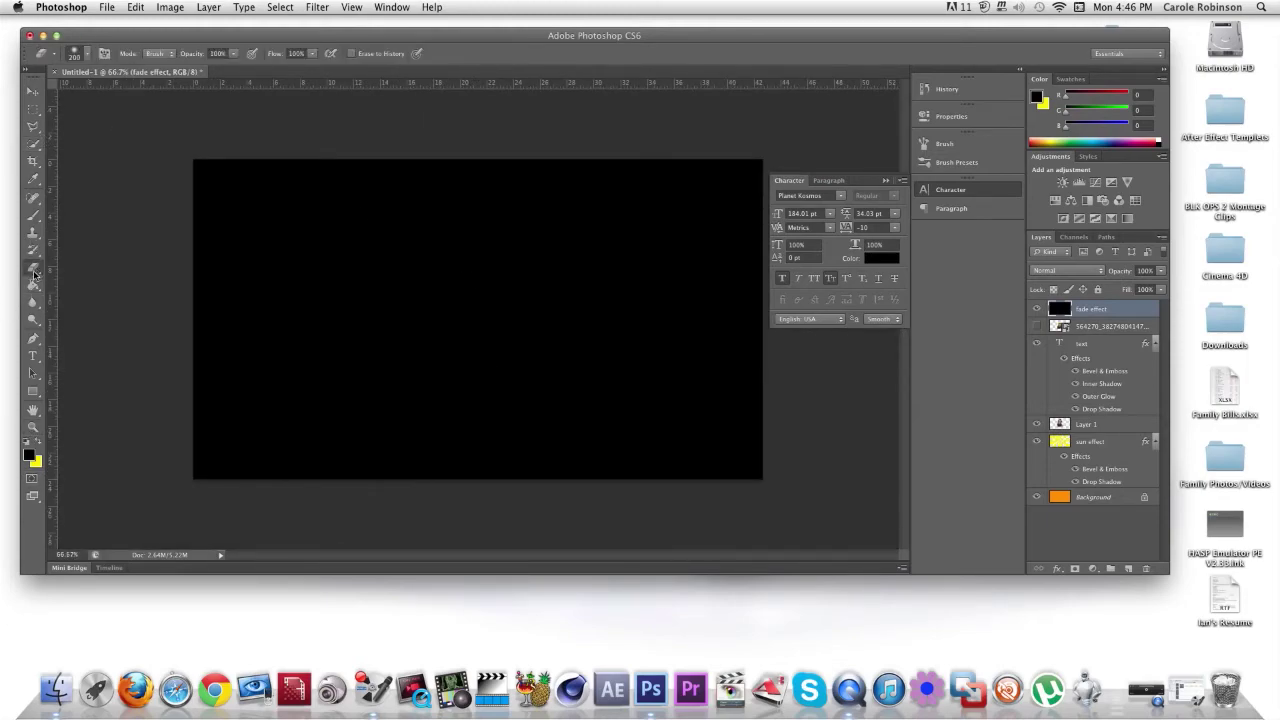
pyautogui.click(87, 55)
pyautogui.moveTo(144, 78); pyautogui.dragTo(124, 82)
pyautogui.write('75')
pyautogui.press('Return')
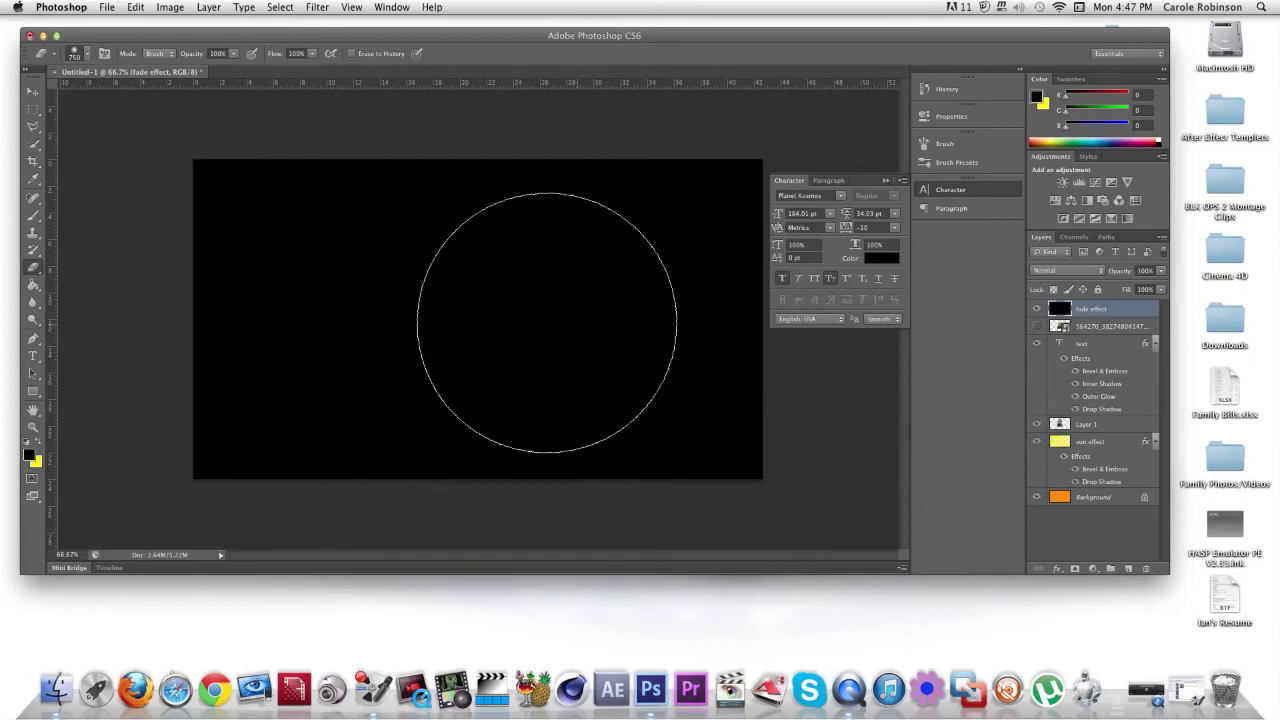
pyautogui.click(85, 55)
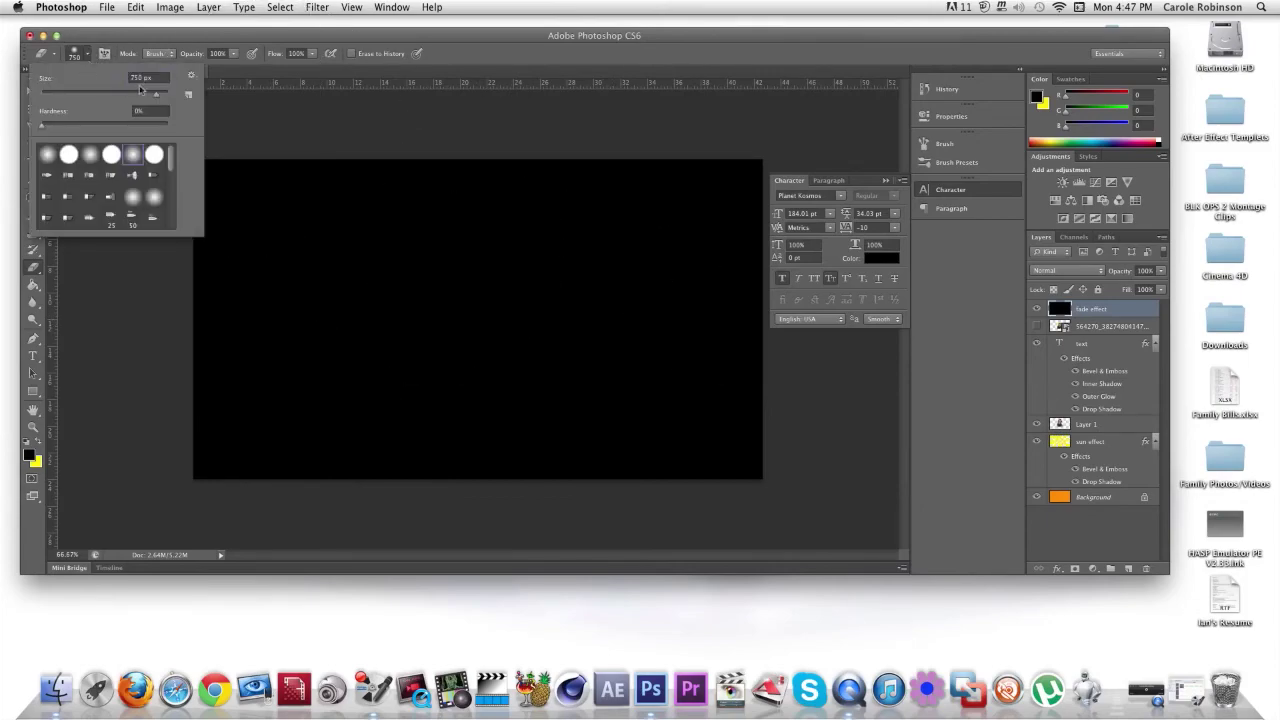
pyautogui.write('1000')
pyautogui.press('Return')
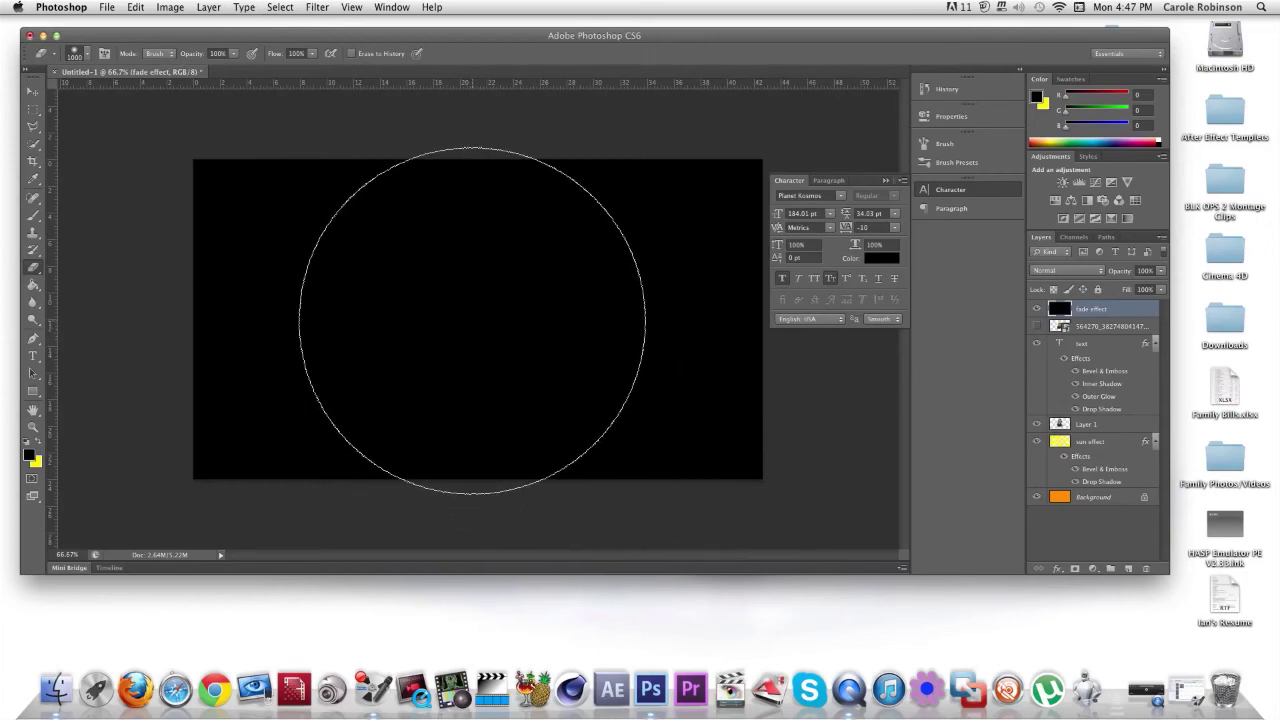
pyautogui.click(472, 320)
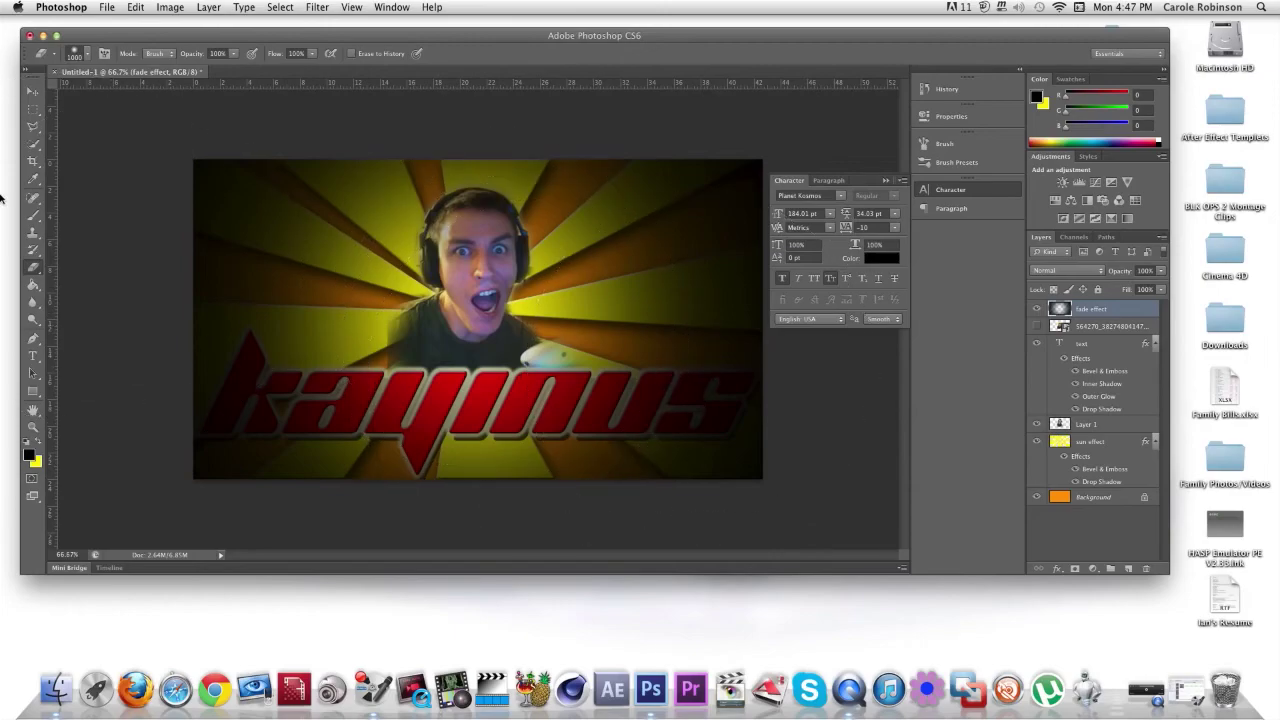
# Move the text layer to the top of the layer stack, above the fade effect layer
pyautogui.click(30, 92)
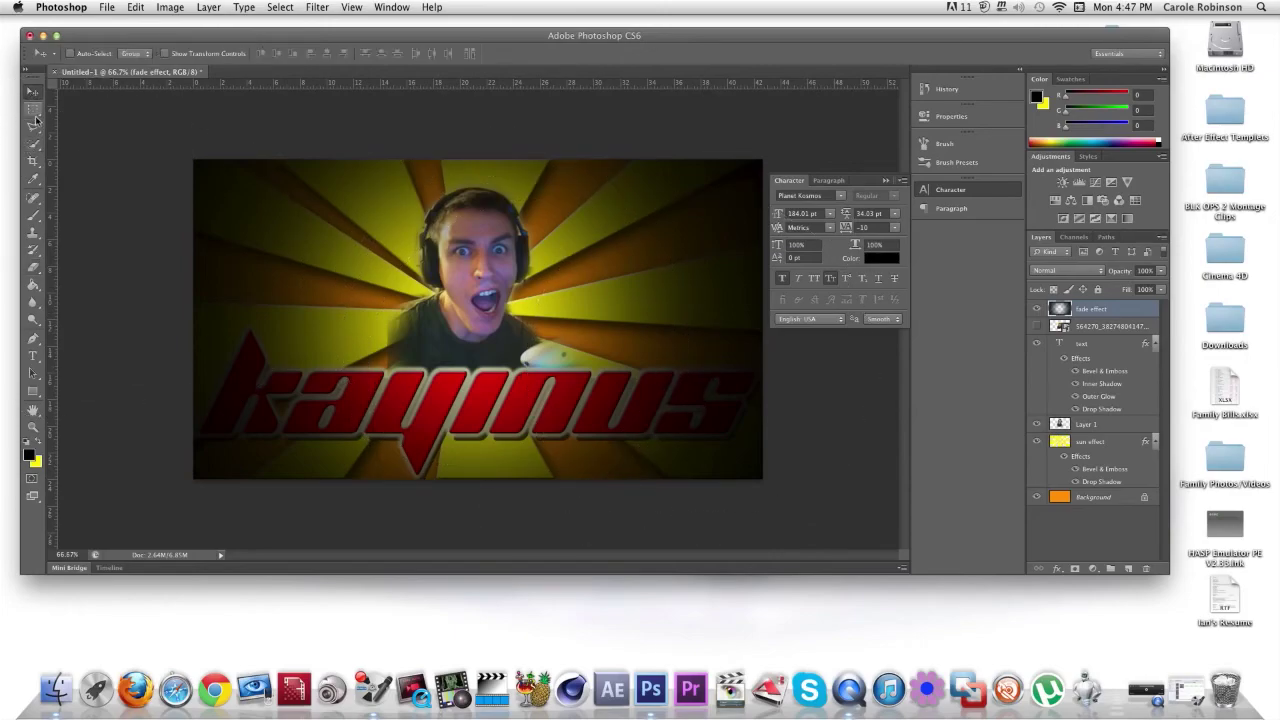
pyautogui.moveTo(1092, 348); pyautogui.dragTo(1090, 309)
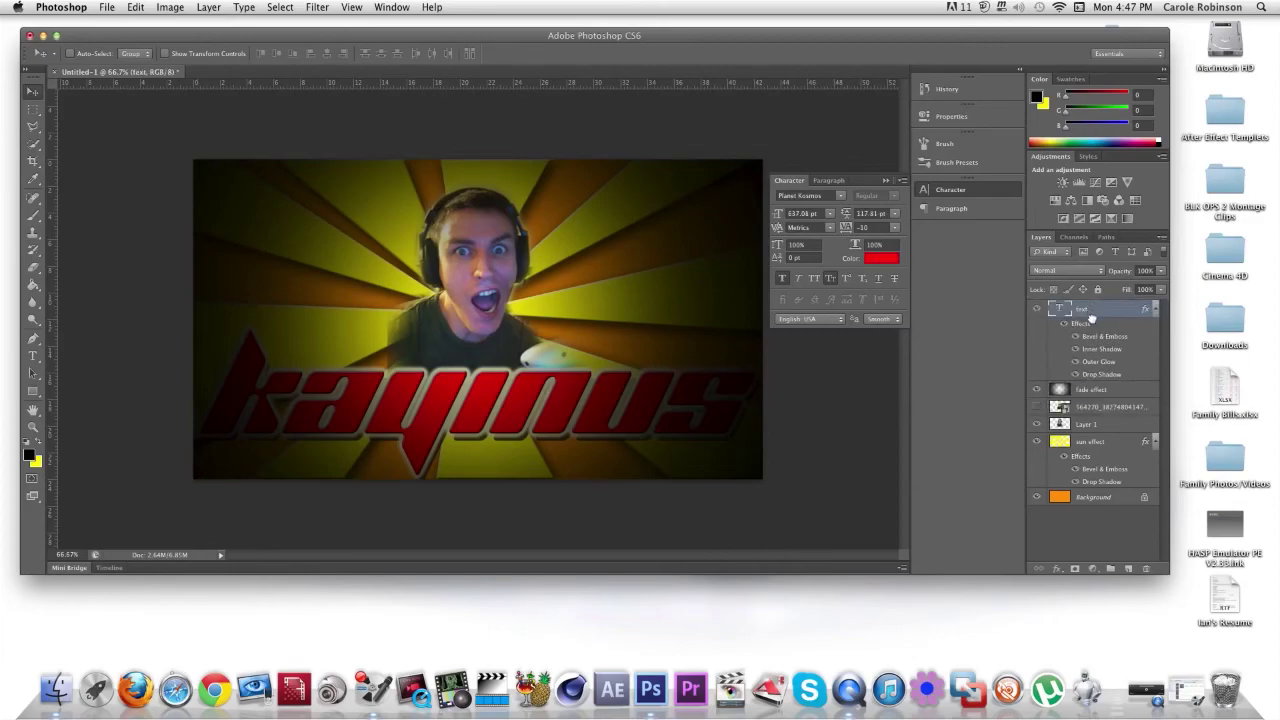